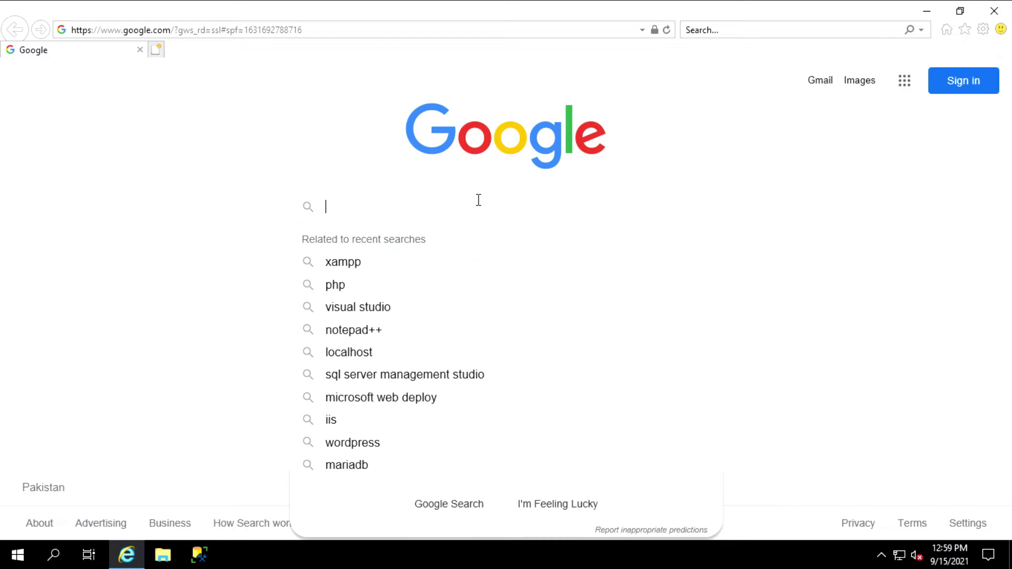
Search Google for 'microsoft web platform installer'
{"action": "type", "text": "t "}
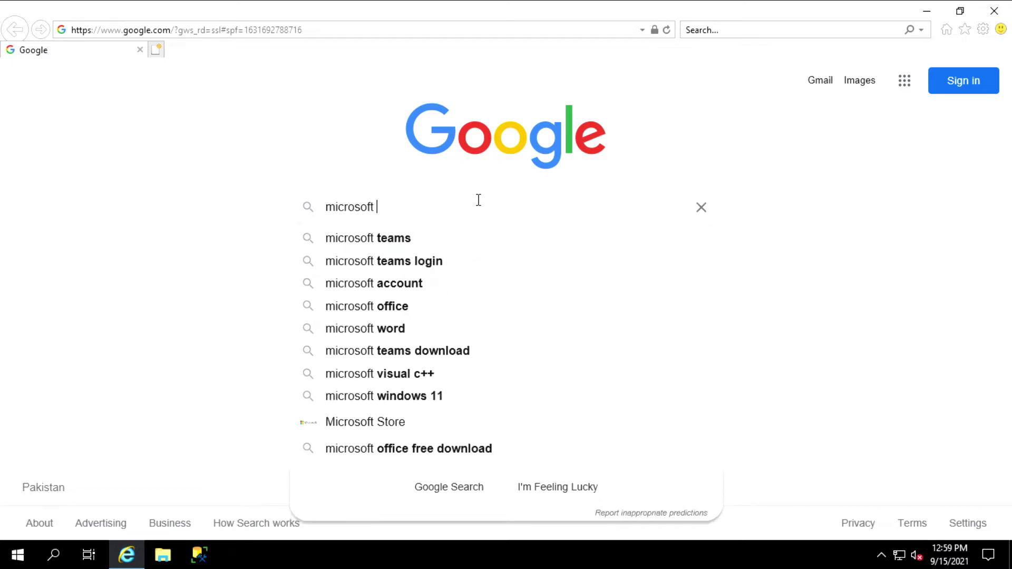
{"action": "type", "text": "web pl"}
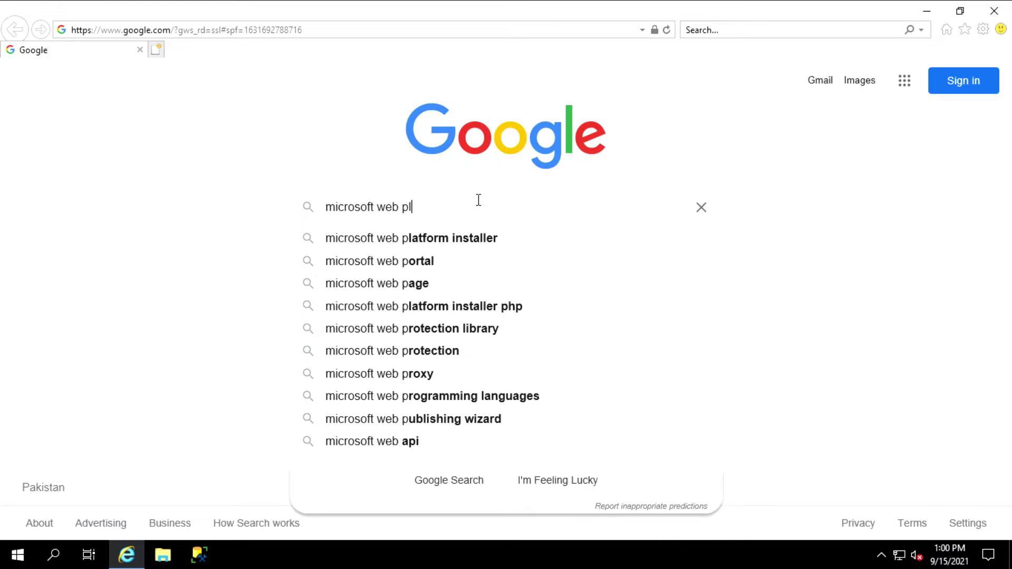
{"action": "type", "text": "atform installer"}
{"action": "key", "text": "Return"}
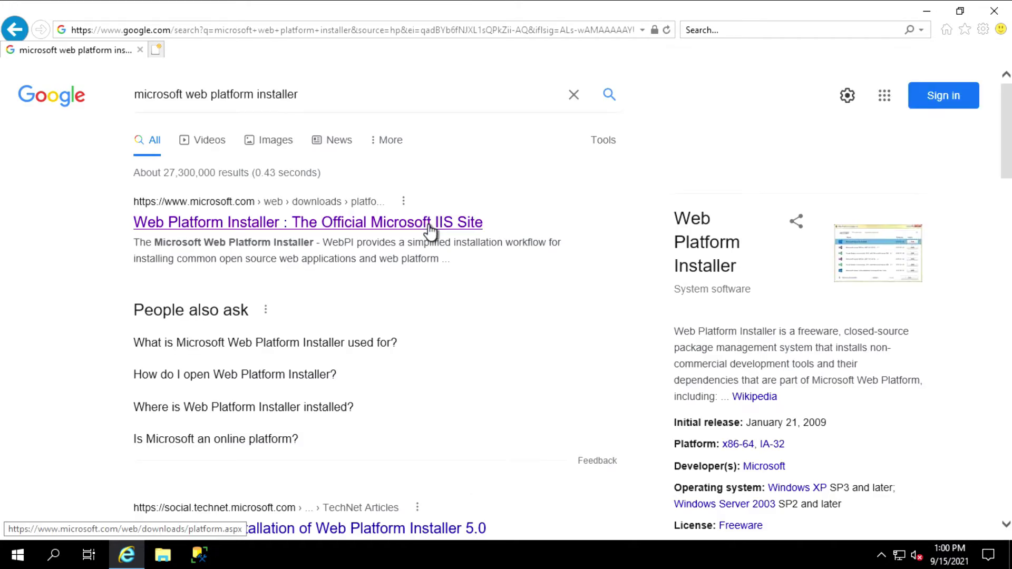
Download WebPlatformInstaller_x64_en-US.msi from the official IIS page and open its Downloads folder
{"action": "left_click", "coordinate": [430, 231]}
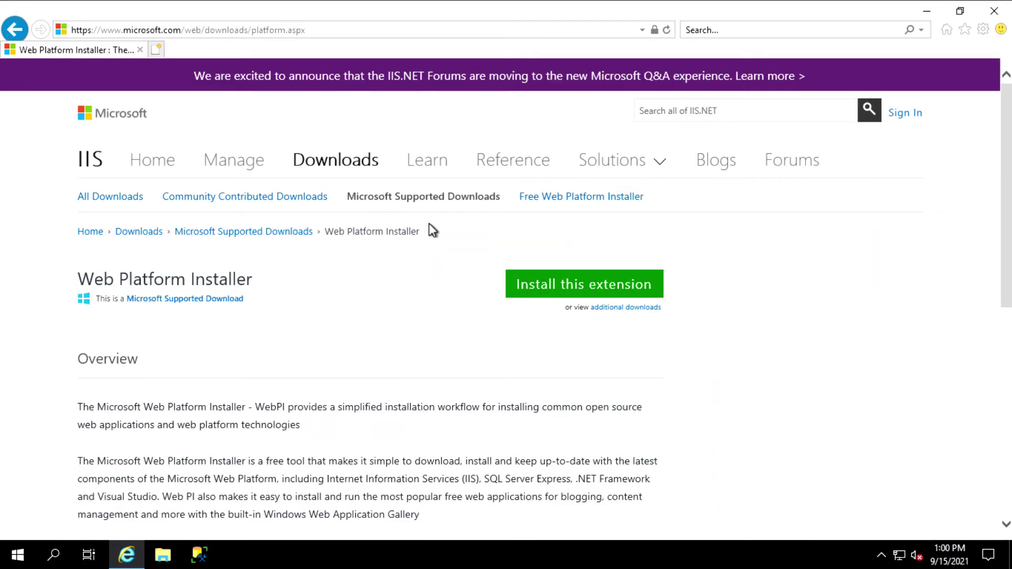
{"action": "left_click", "coordinate": [559, 289]}
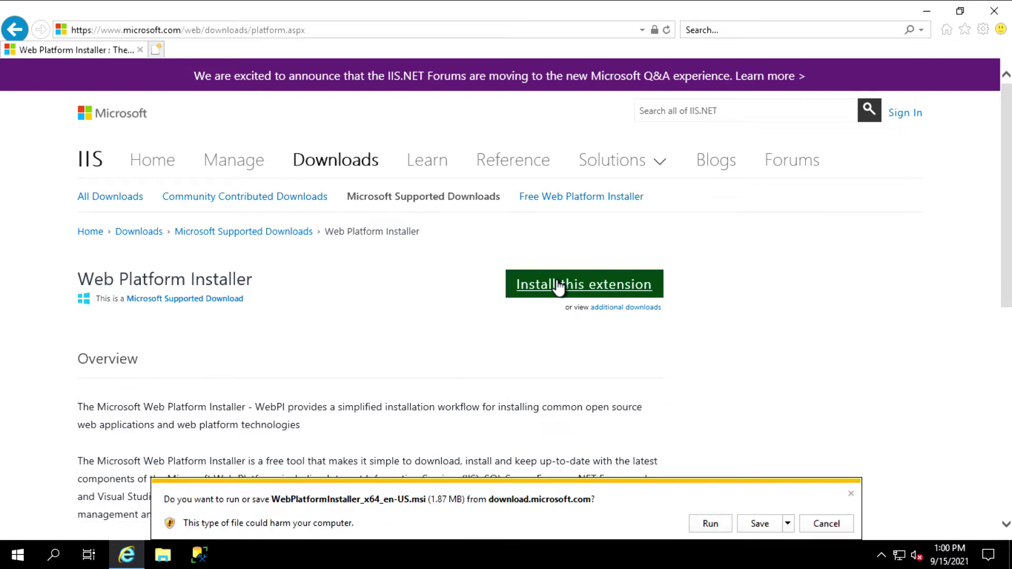
{"action": "left_click", "coordinate": [760, 524]}
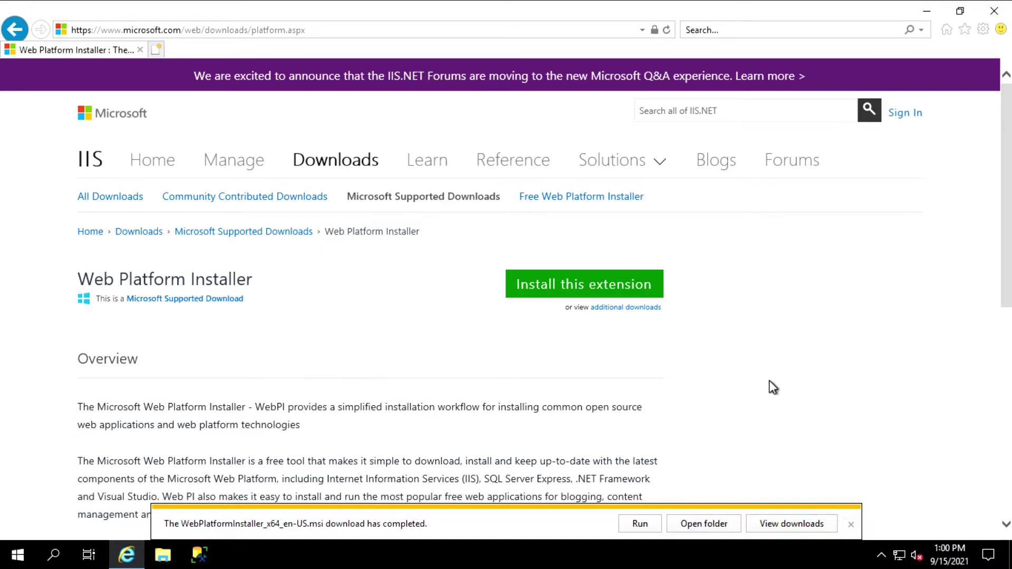
{"action": "left_click", "coordinate": [724, 524]}
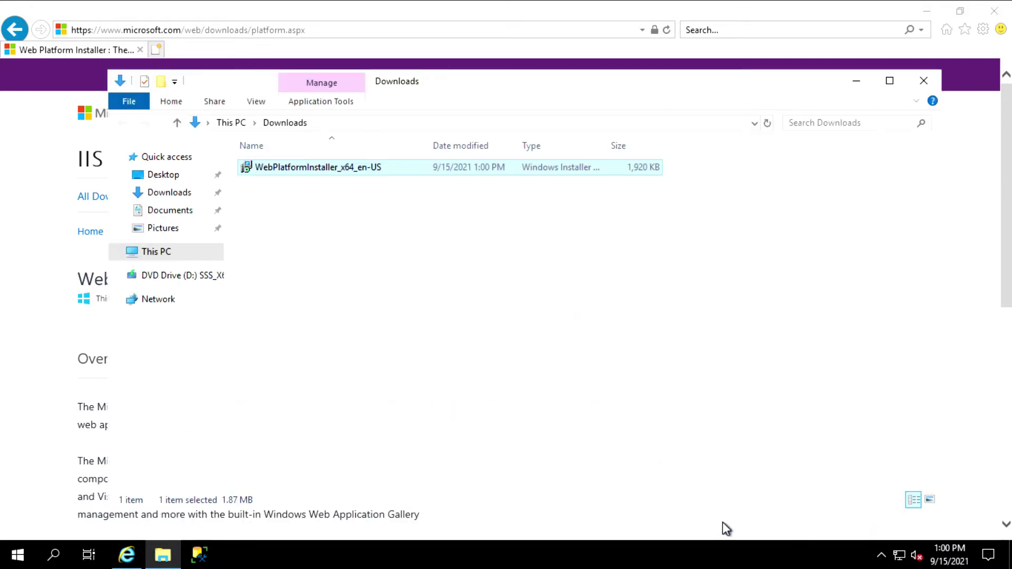
{"action": "left_click", "coordinate": [931, 15]}
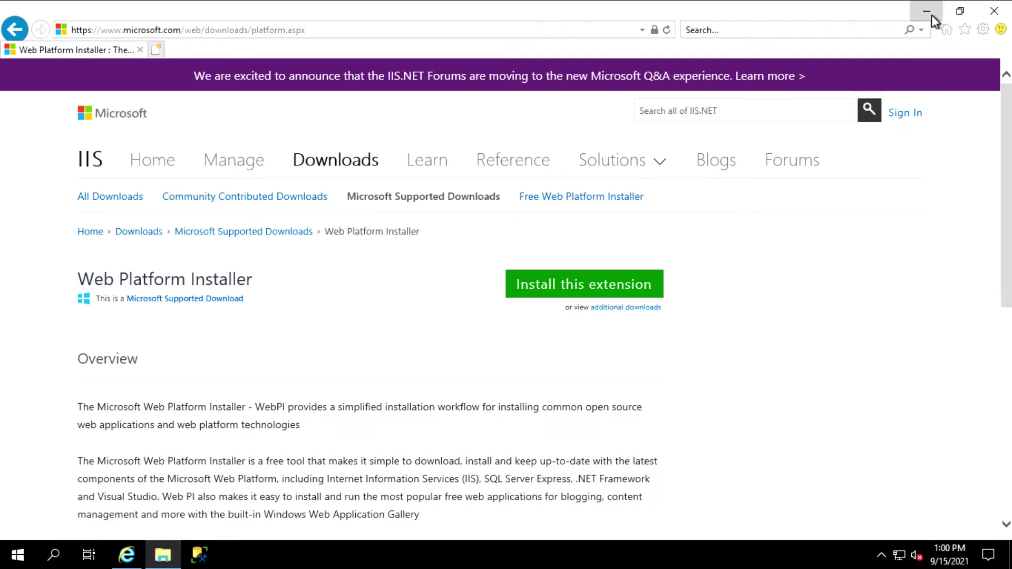
Run the WebPlatformInstaller .msi, accept the licence, install with administrator approval, and finish
{"action": "double_click", "coordinate": [363, 164]}
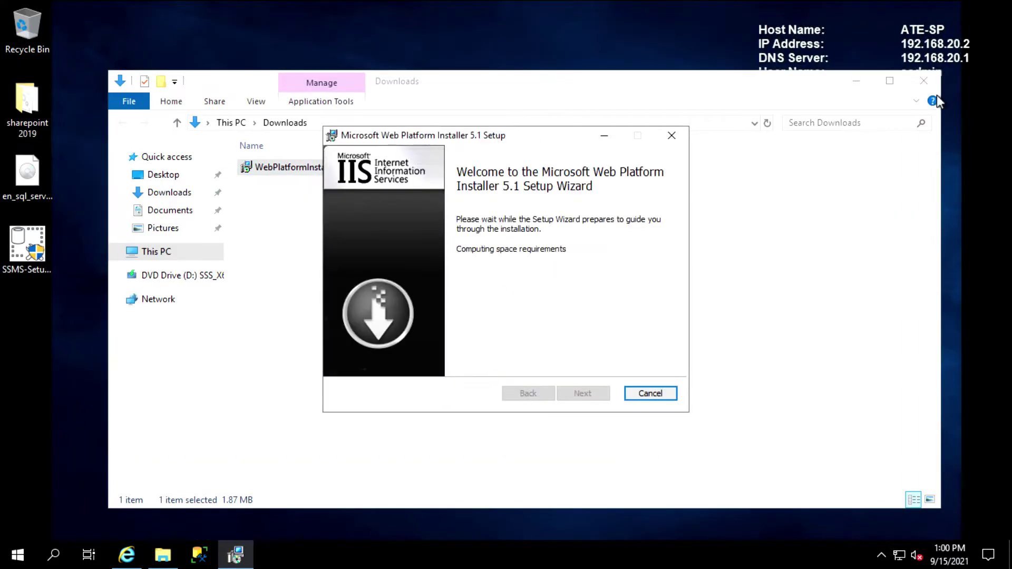
{"action": "left_click", "coordinate": [850, 81]}
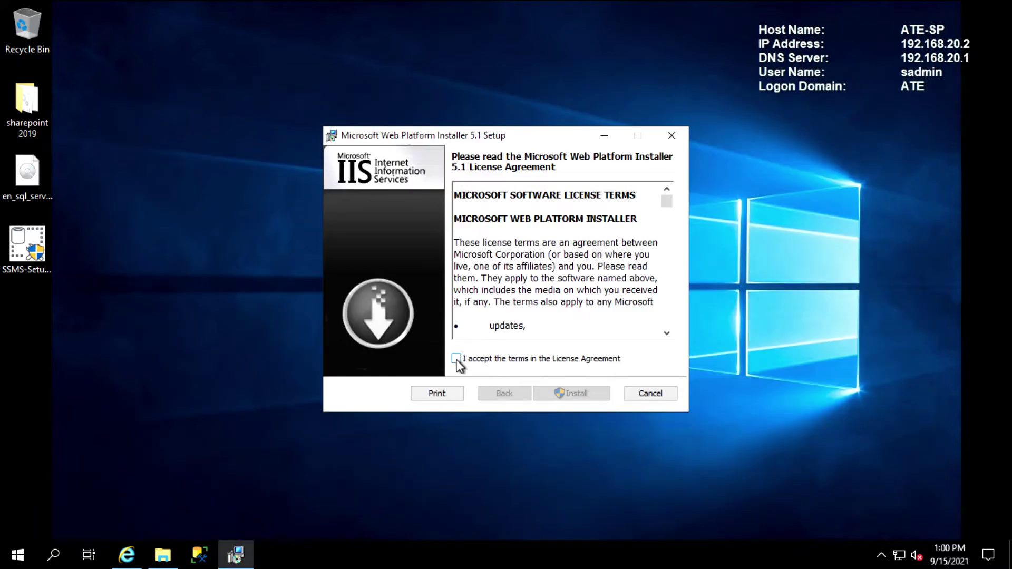
{"action": "left_click", "coordinate": [457, 359]}
{"action": "left_click", "coordinate": [586, 398]}
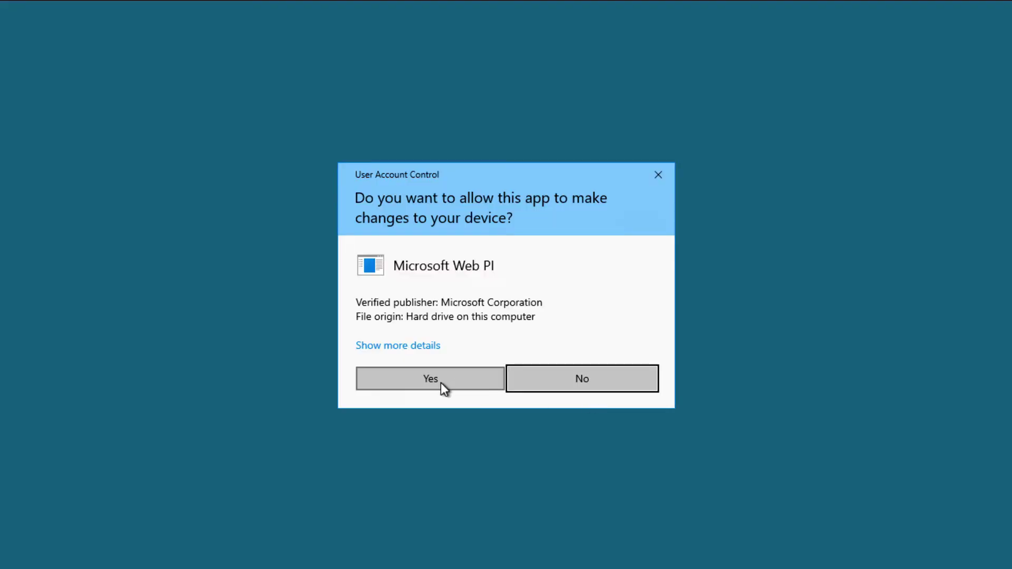
{"action": "left_click", "coordinate": [441, 383]}
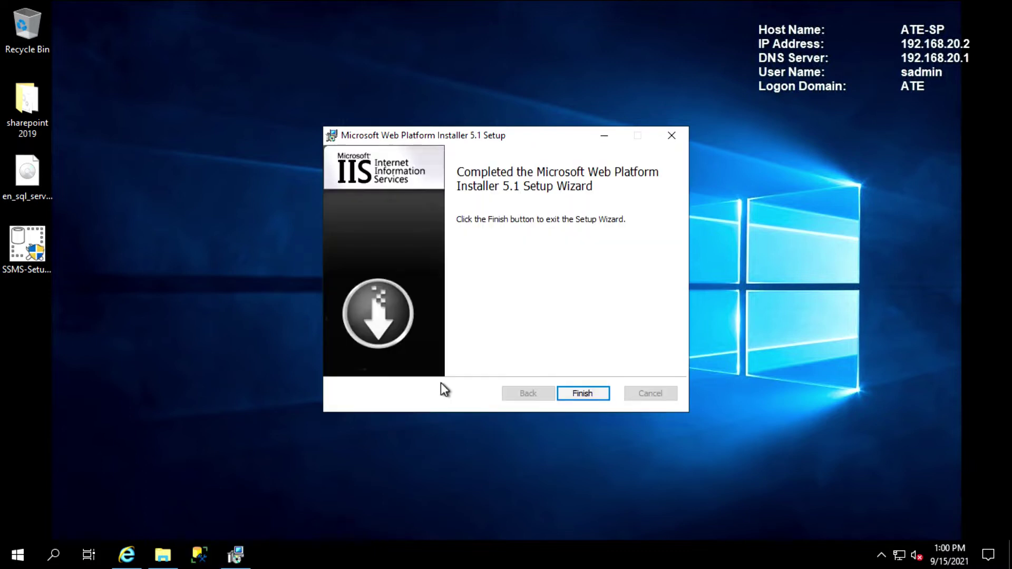
{"action": "left_click", "coordinate": [589, 392]}
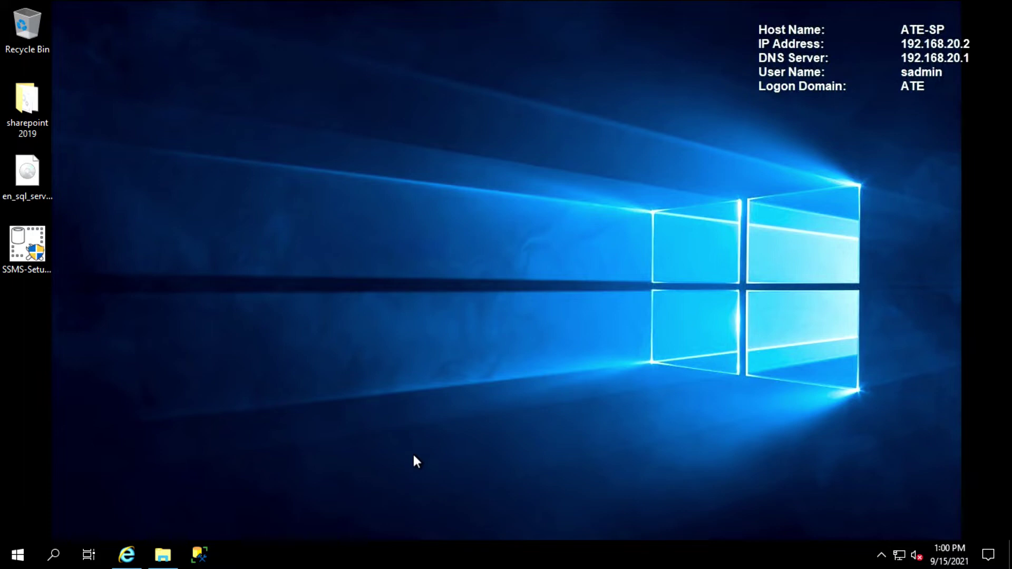
Start Microsoft Web Platform Installer from the Start menu as administrator
{"action": "left_click", "coordinate": [11, 563]}
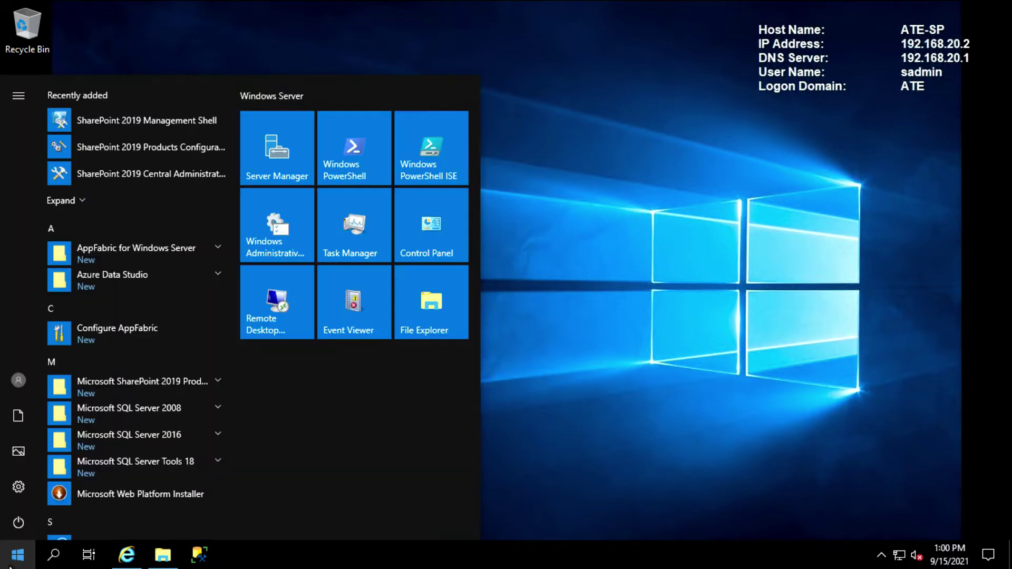
{"action": "left_click", "coordinate": [145, 493]}
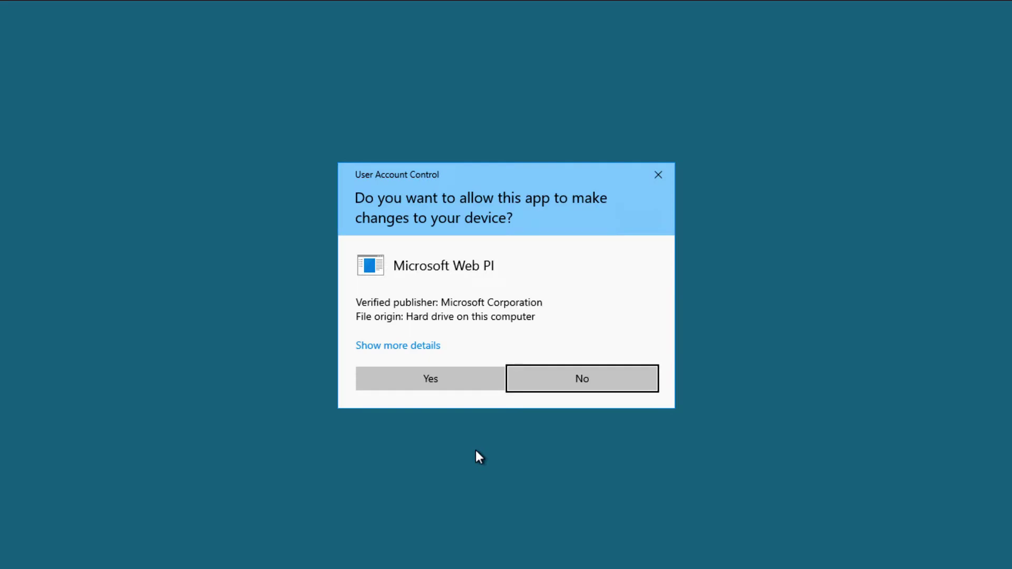
{"action": "left_click", "coordinate": [435, 375]}
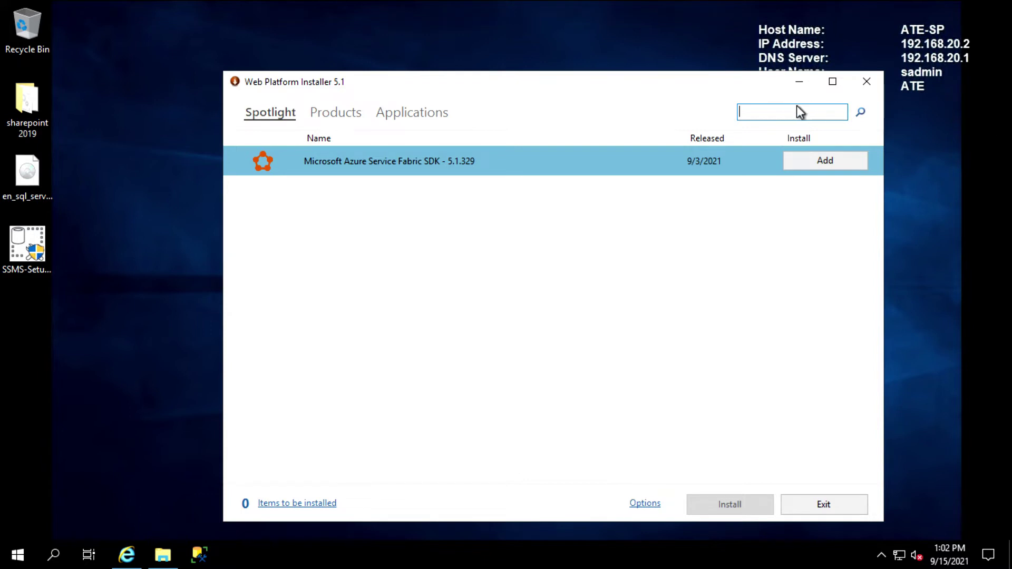
Search 'workflow manager' and queue Workflow Manager 1.0 Refresh (CU2) for installation
{"action": "type", "text": "workflow manager"}
{"action": "key", "text": "Return"}
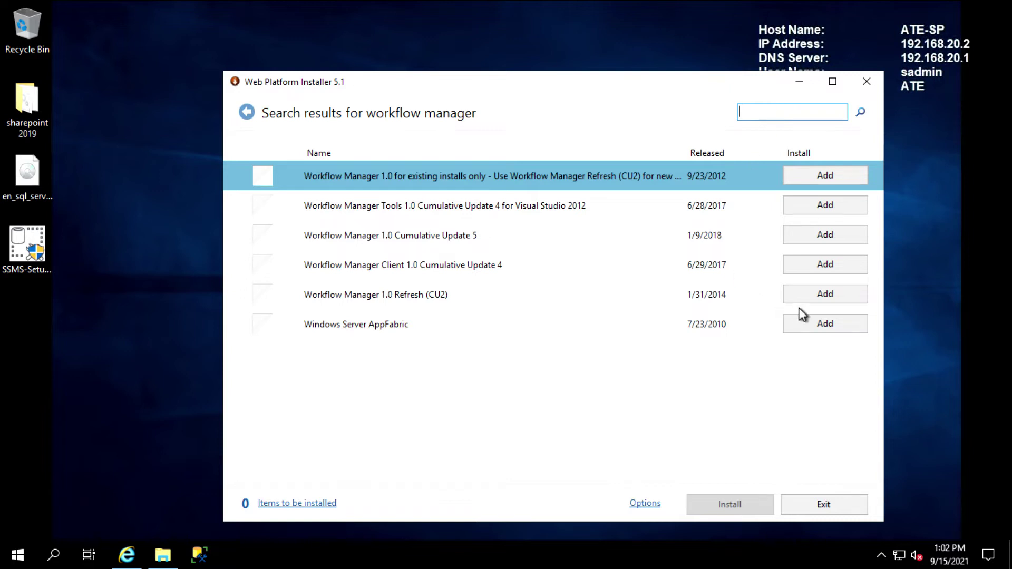
{"action": "left_click", "coordinate": [824, 295]}
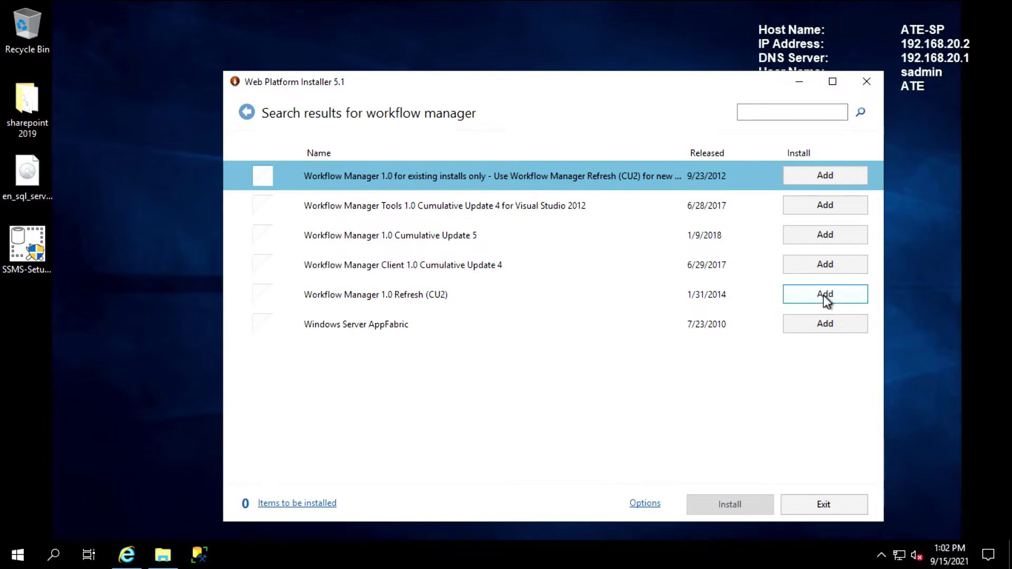
{"action": "left_click", "coordinate": [835, 298]}
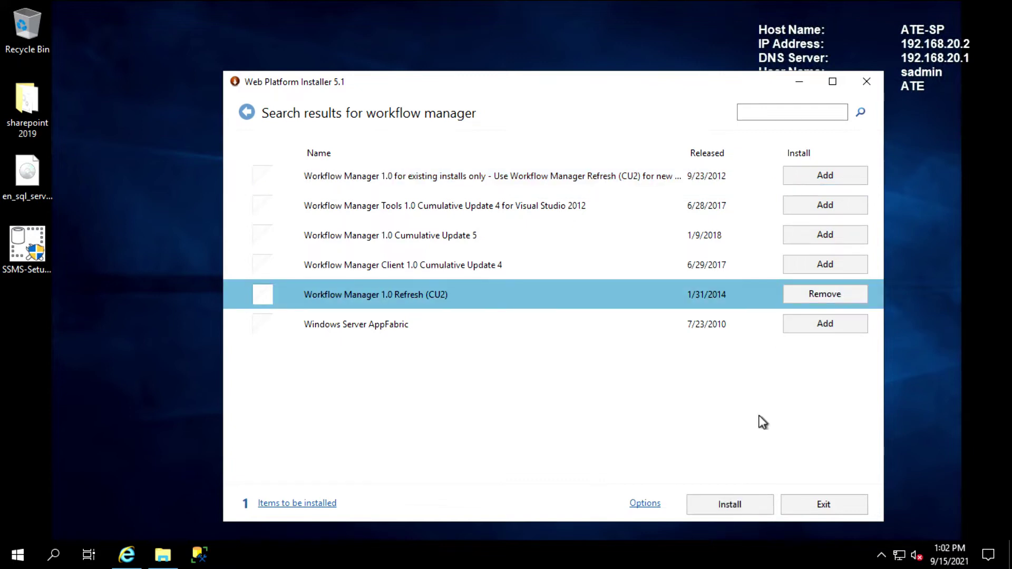
{"action": "left_click", "coordinate": [742, 507]}
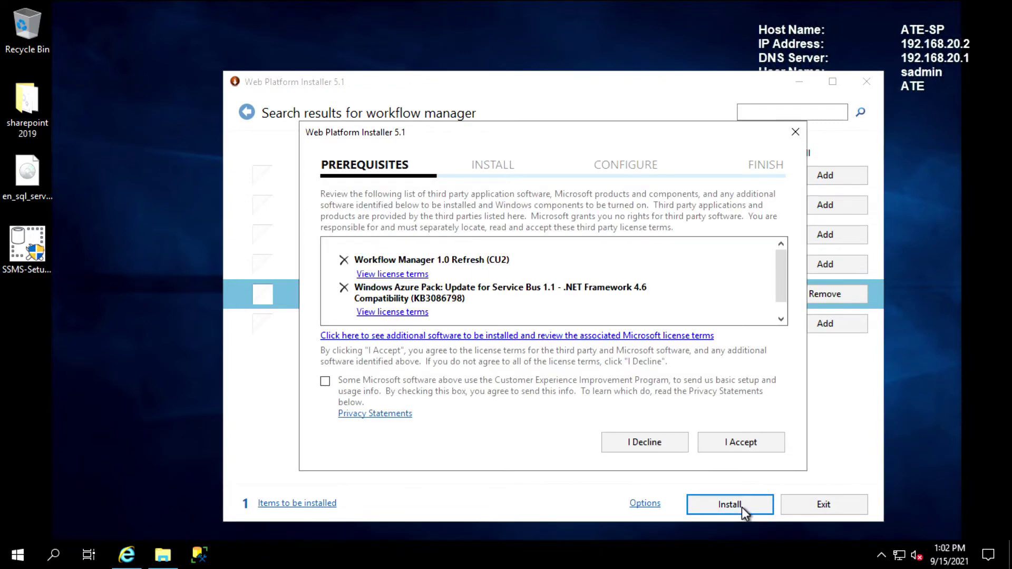
Accept the licence terms, decline Microsoft Update, and complete the Workflow Manager installation
{"action": "left_click", "coordinate": [324, 381]}
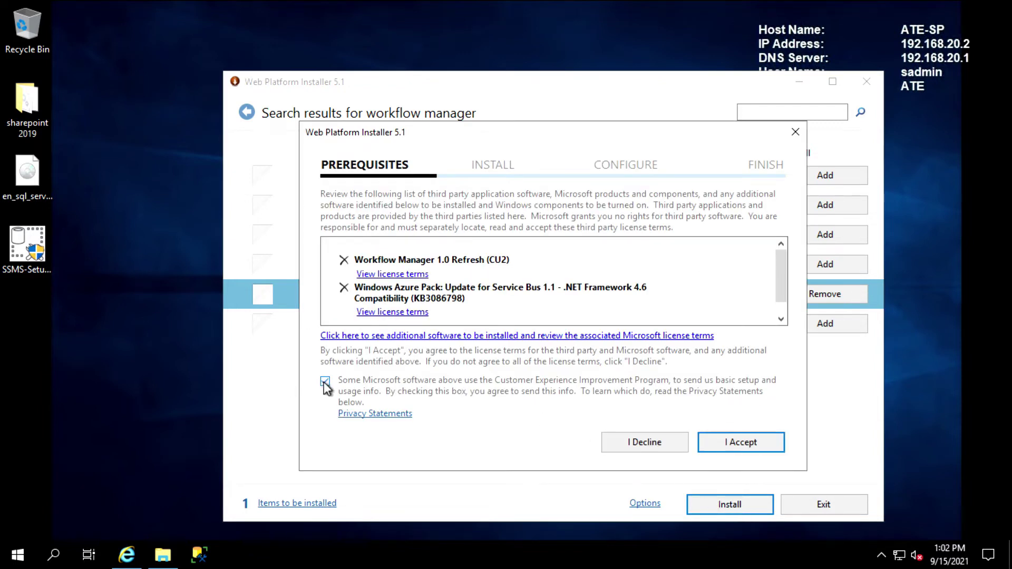
{"action": "left_click", "coordinate": [742, 443]}
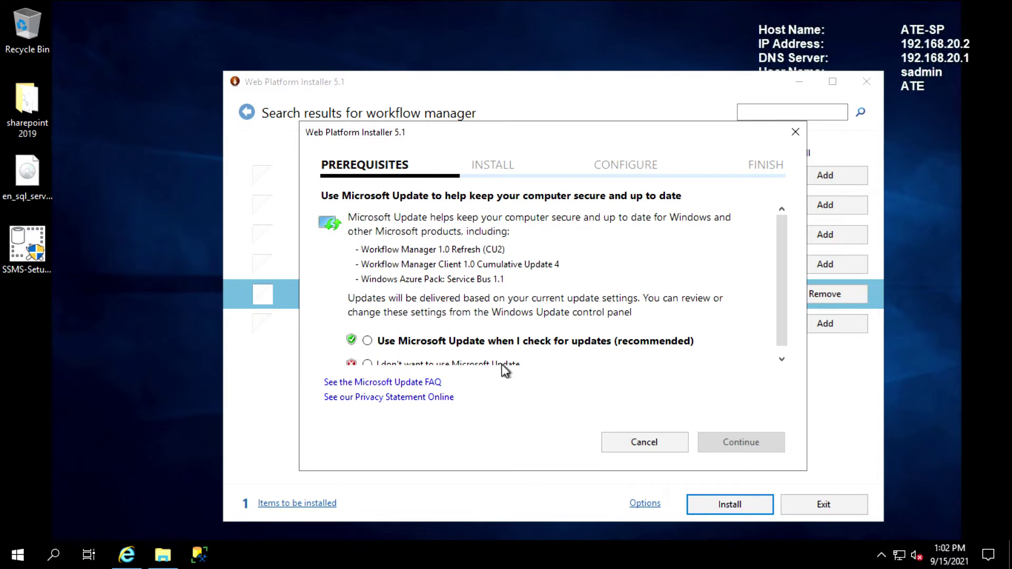
{"action": "left_click", "coordinate": [502, 363]}
{"action": "left_click", "coordinate": [760, 445]}
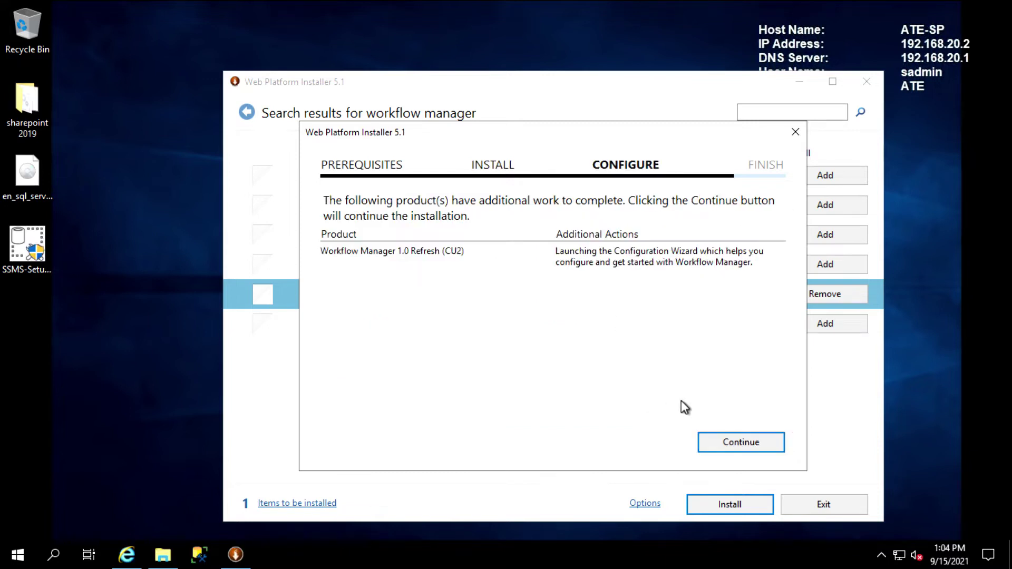
{"action": "left_click", "coordinate": [748, 448]}
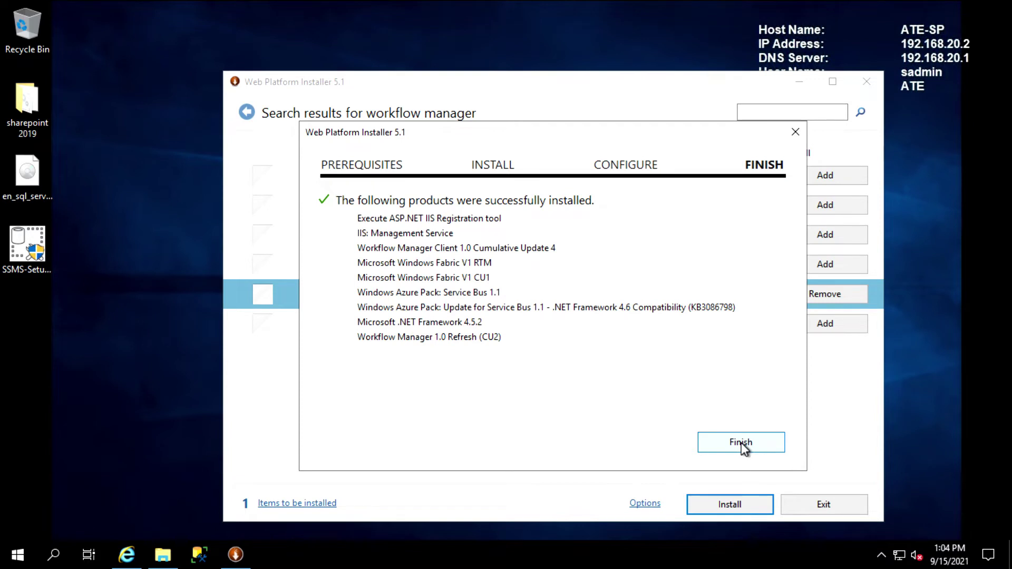
{"action": "left_click", "coordinate": [742, 443]}
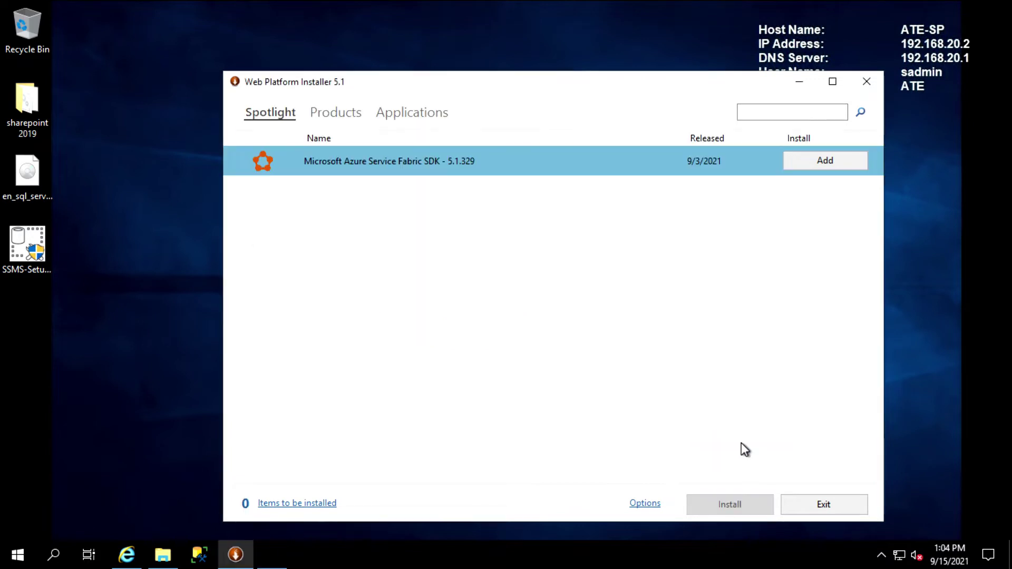
Close Web Platform Installer and the configuration wizard, then relaunch Web Platform Installer
{"action": "left_click", "coordinate": [837, 502]}
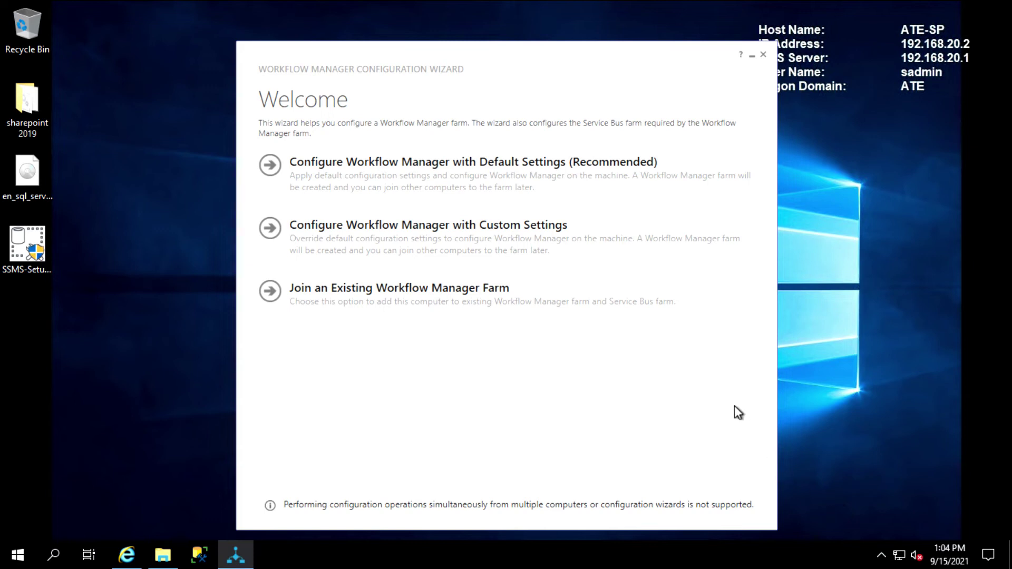
{"action": "left_click", "coordinate": [763, 55]}
{"action": "left_click", "coordinate": [881, 557]}
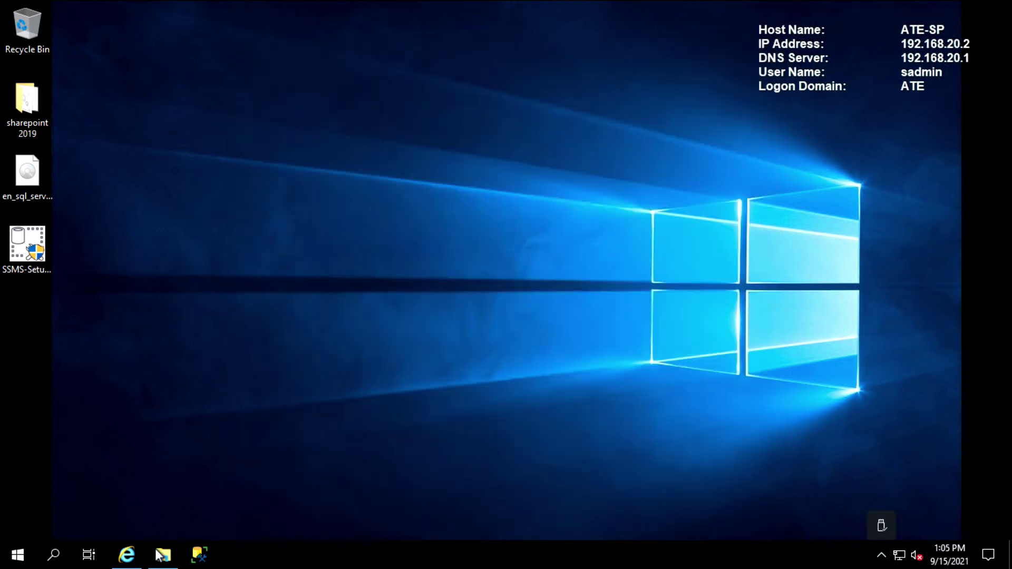
{"action": "left_click", "coordinate": [24, 555]}
{"action": "left_click", "coordinate": [92, 494]}
Approve the relaunch, search for workflow manager, and queue Workflow Manager 1.0 Cumulative Update 5
{"action": "left_click", "coordinate": [428, 373]}
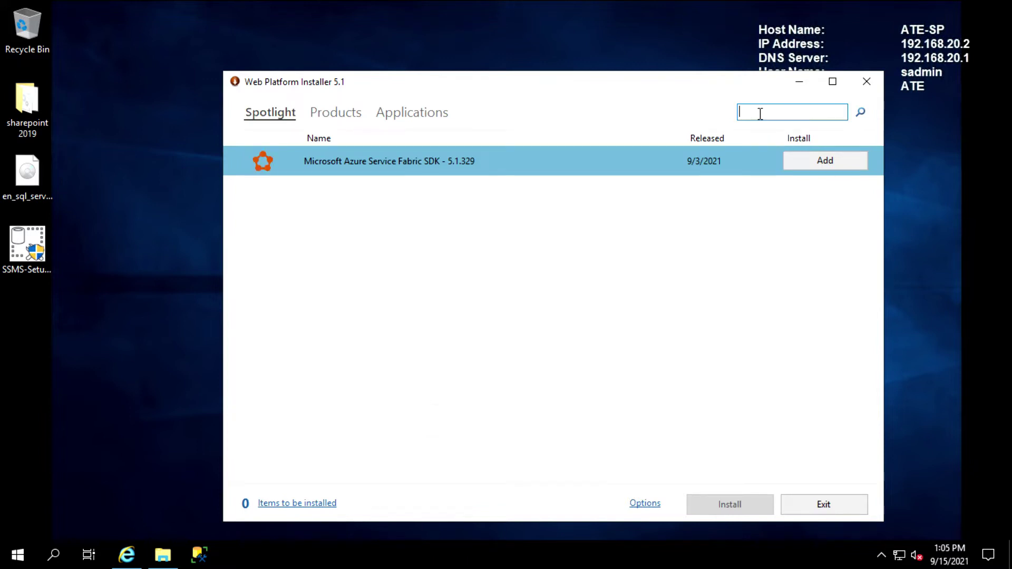
{"action": "type", "text": "w"}
{"action": "key", "text": "Return"}
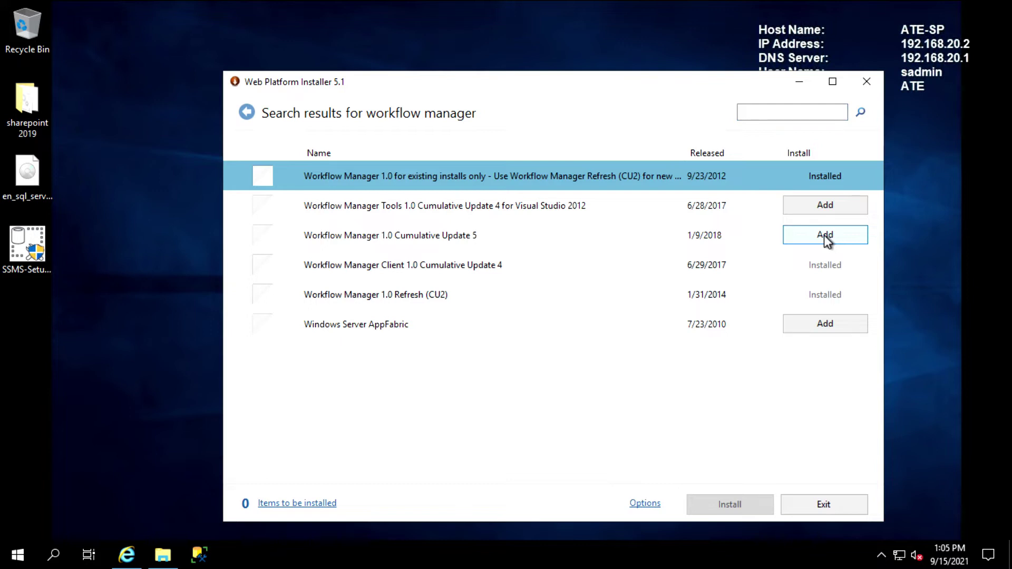
{"action": "left_click", "coordinate": [820, 236]}
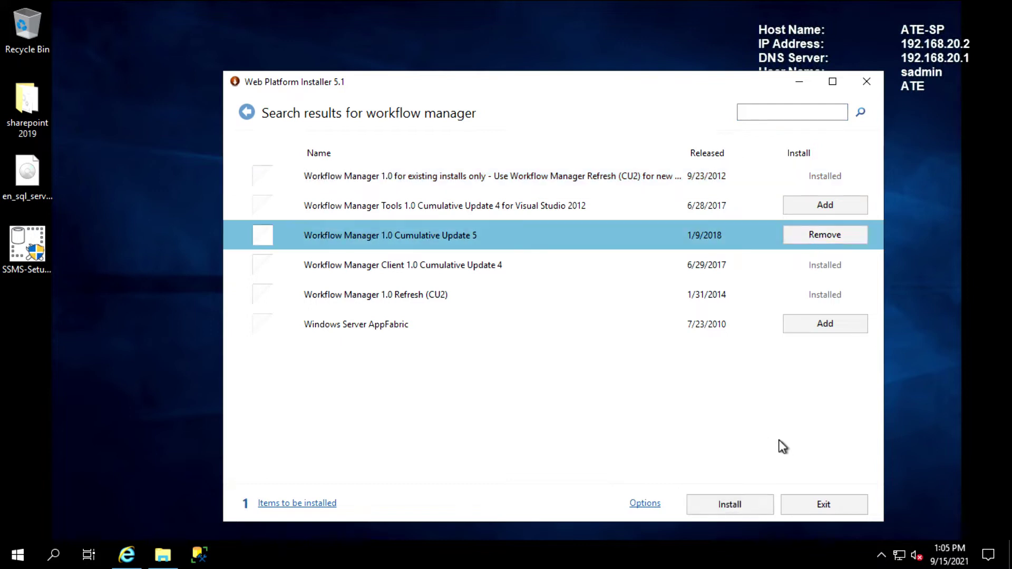
Install Cumulative Update 5, accepting its licence, then finish and exit Web Platform Installer
{"action": "left_click", "coordinate": [714, 509]}
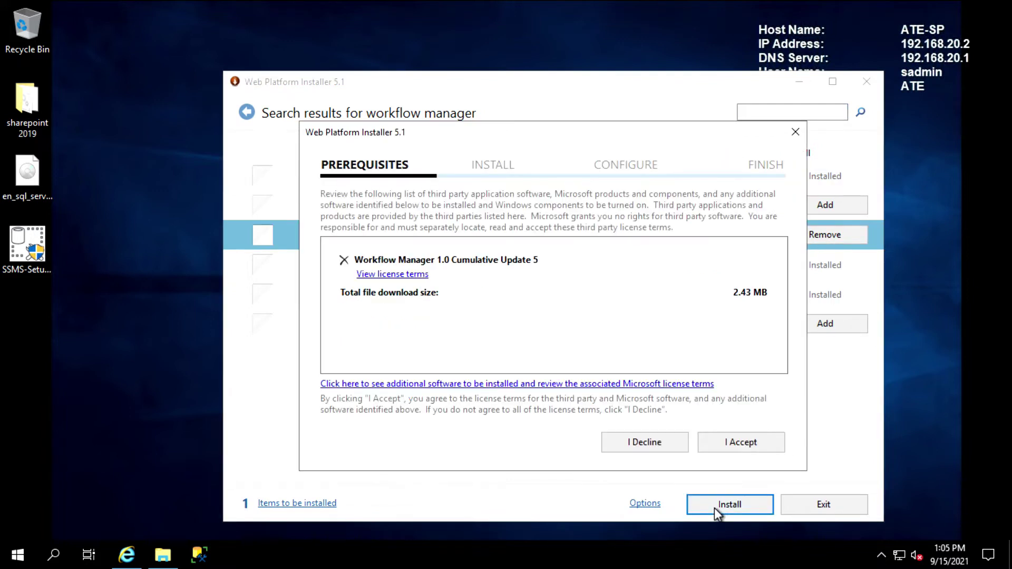
{"action": "left_click", "coordinate": [749, 446]}
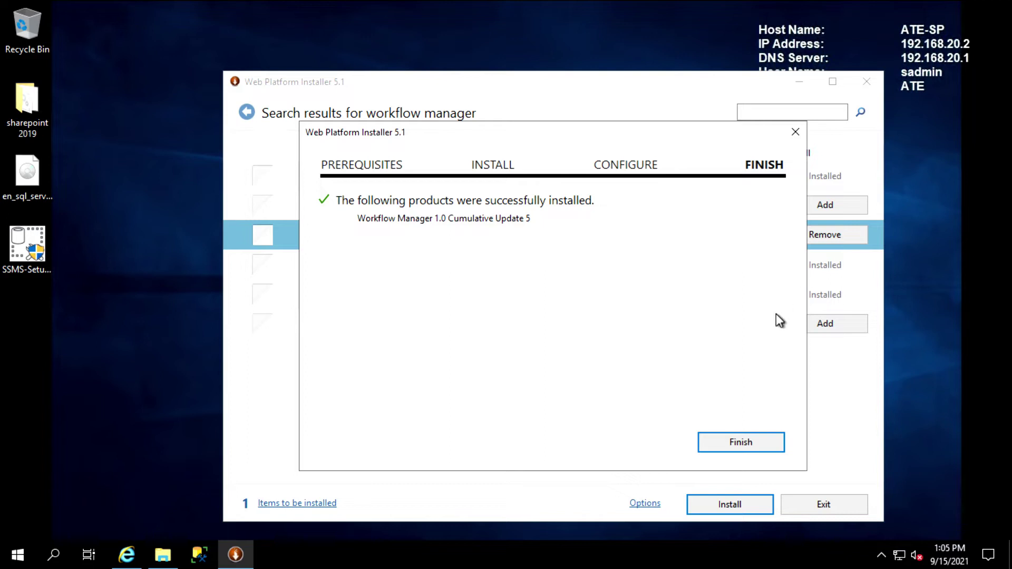
{"action": "left_click", "coordinate": [718, 439]}
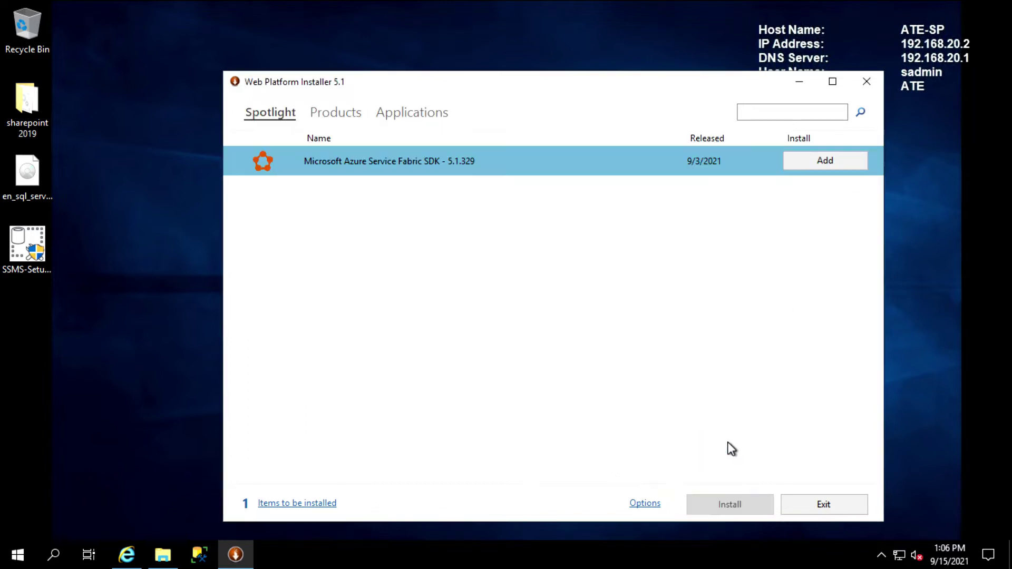
{"action": "left_click", "coordinate": [838, 505]}
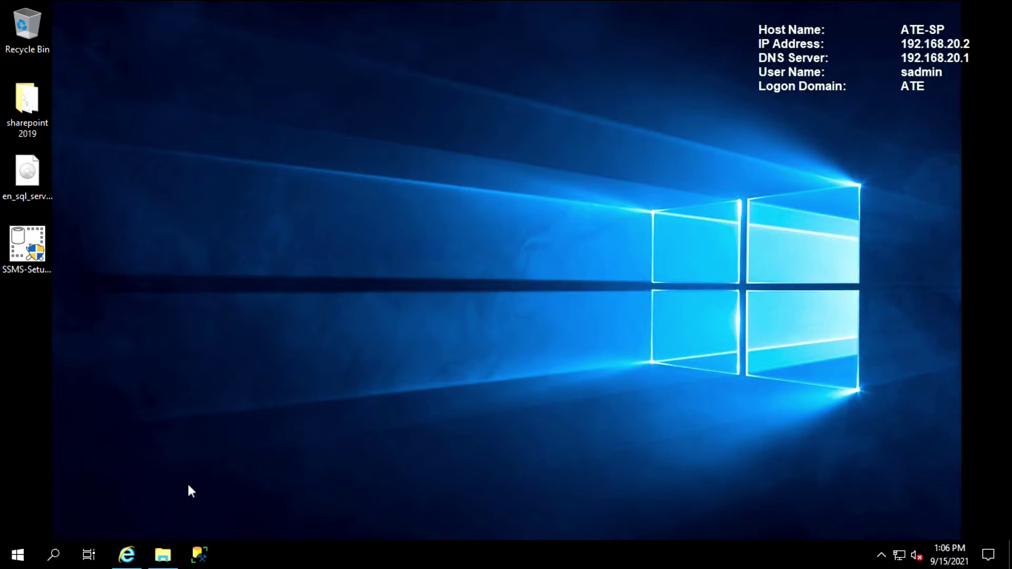
Start Workflow Manager Configuration from Recently added in the Start menu as administrator
{"action": "left_click", "coordinate": [13, 558]}
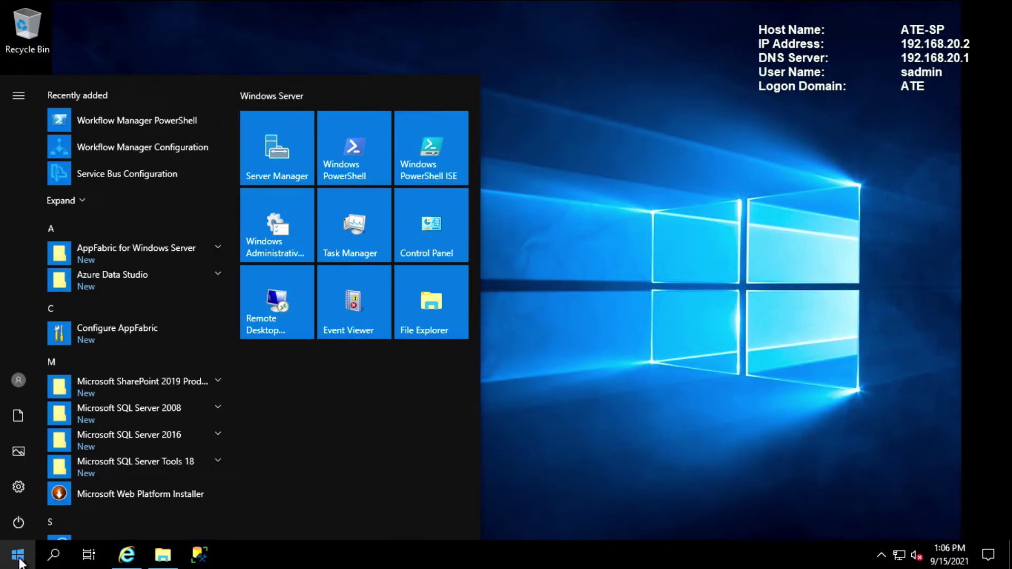
{"action": "left_click", "coordinate": [144, 150]}
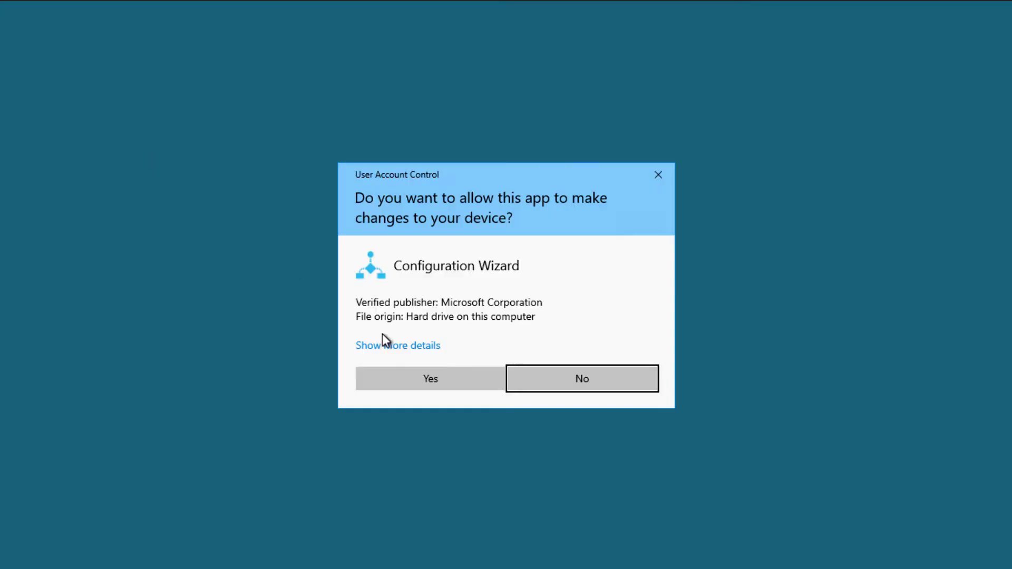
{"action": "left_click", "coordinate": [442, 378]}
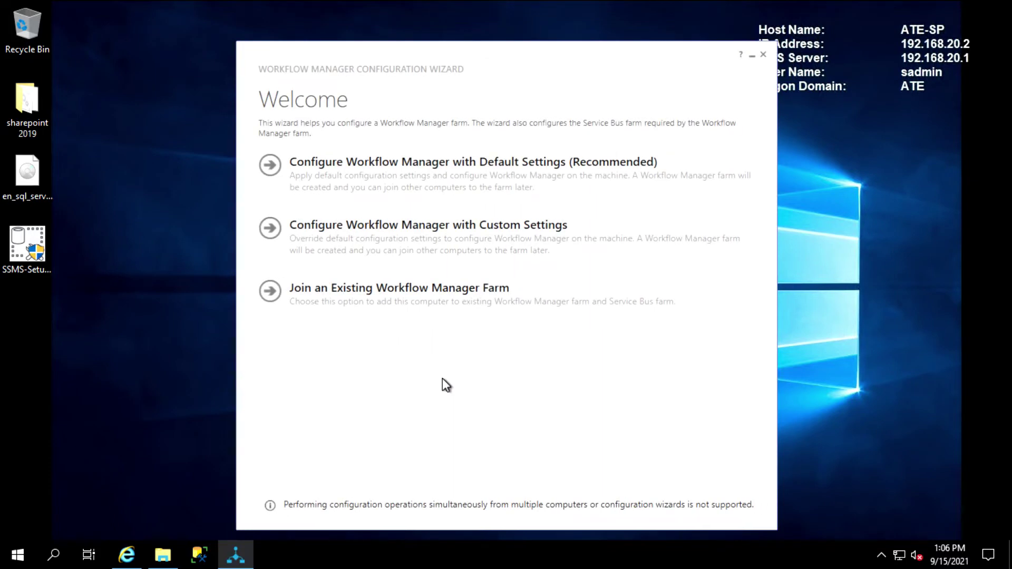
Choose custom settings and test WFManagementDB, WFInstanceManagementDB and WFResourceManagementDB connections on ate-sp.ate.local
{"action": "left_click", "coordinate": [463, 232]}
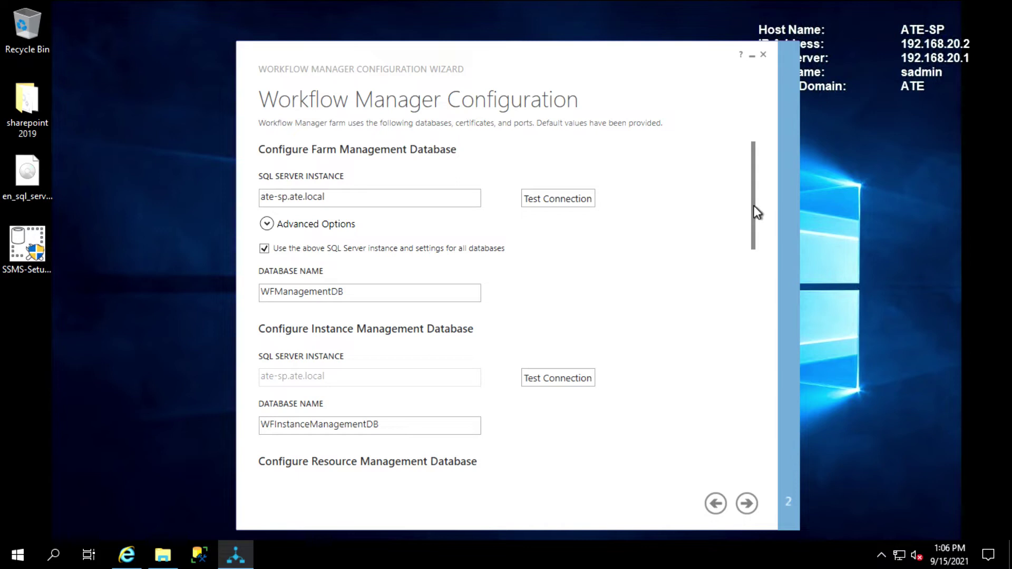
{"action": "left_click", "coordinate": [558, 198]}
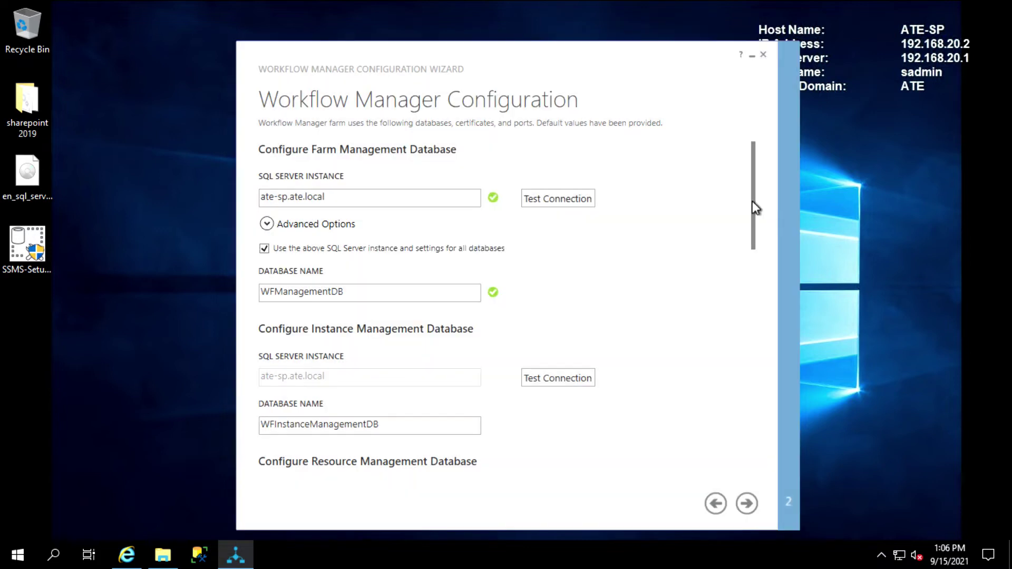
{"action": "left_click_drag", "start_coordinate": [752, 201], "coordinate": [740, 256]}
{"action": "left_click", "coordinate": [545, 194]}
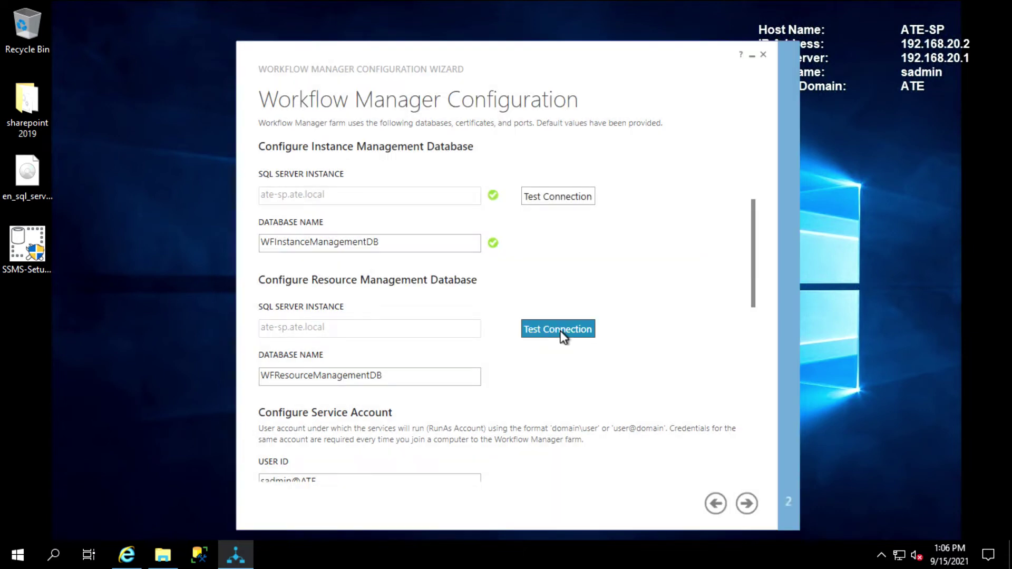
{"action": "left_click", "coordinate": [561, 334]}
Enter the RunAs account password and the certificate generation key
{"action": "left_click_drag", "start_coordinate": [753, 242], "coordinate": [730, 317]}
{"action": "left_click", "coordinate": [320, 297]}
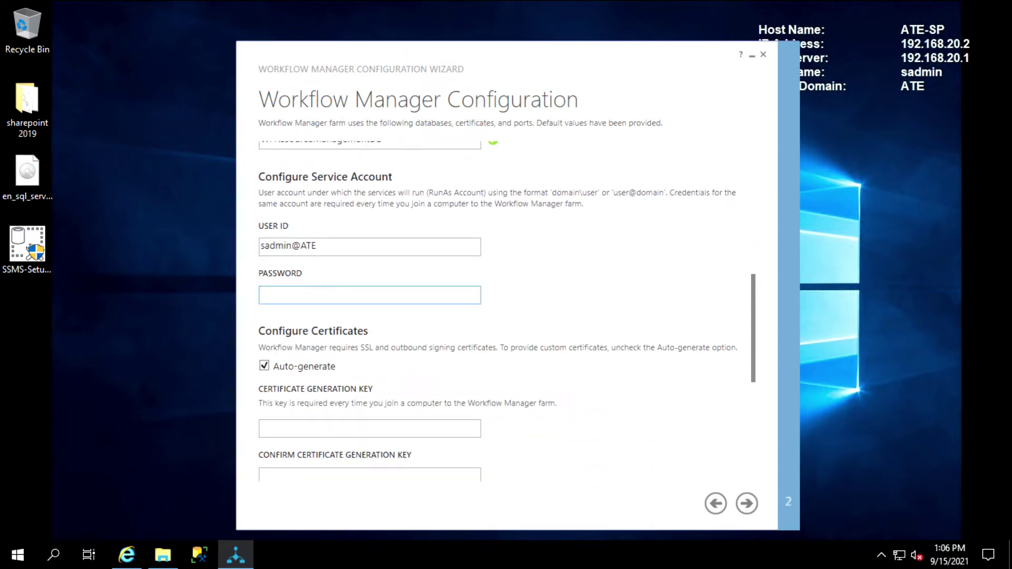
{"action": "left_click_drag", "start_coordinate": [753, 305], "coordinate": [746, 341]}
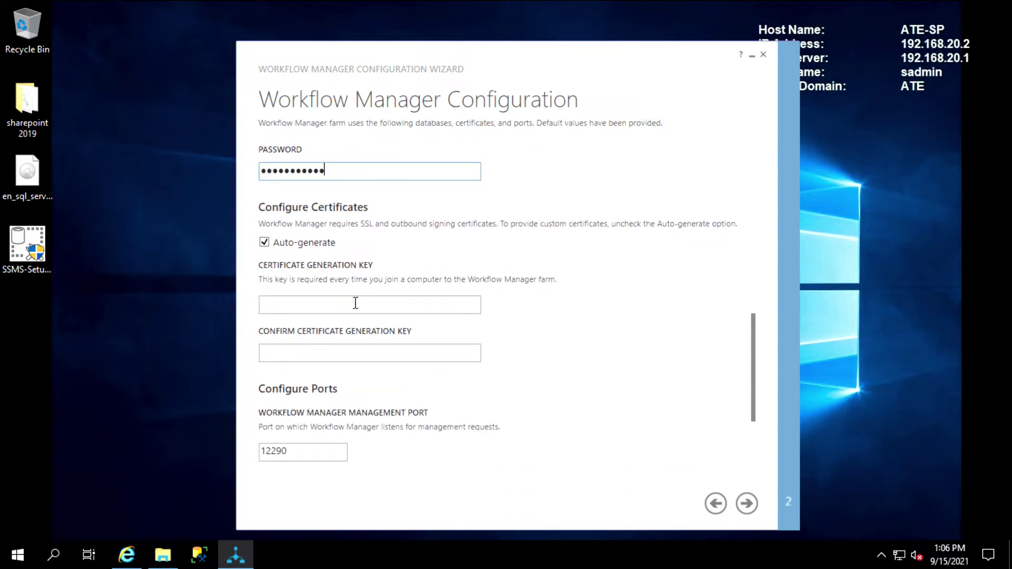
{"action": "left_click", "coordinate": [307, 303]}
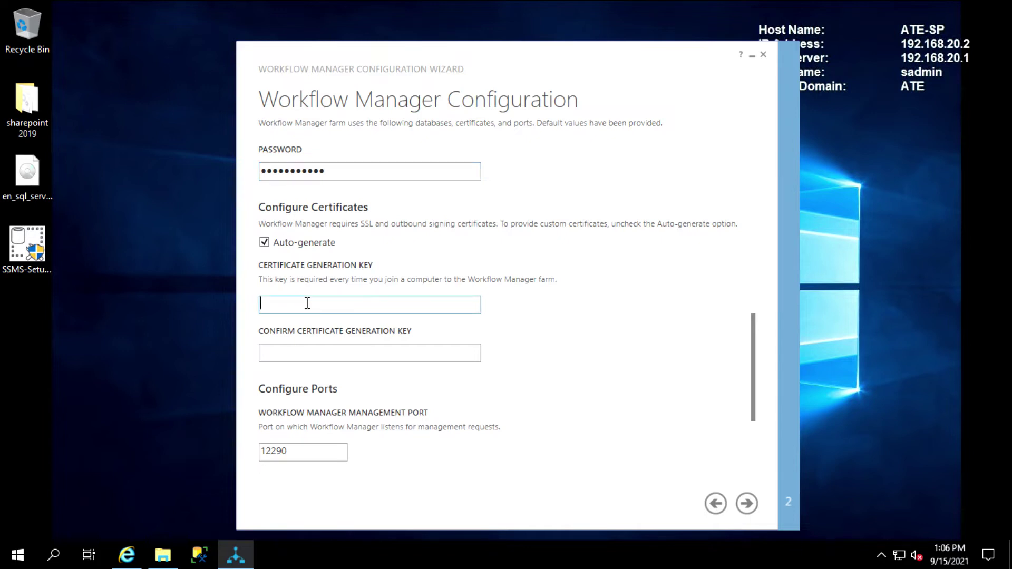
{"action": "type", "text": "•••••••••••"}
{"action": "key", "text": "Tab"}
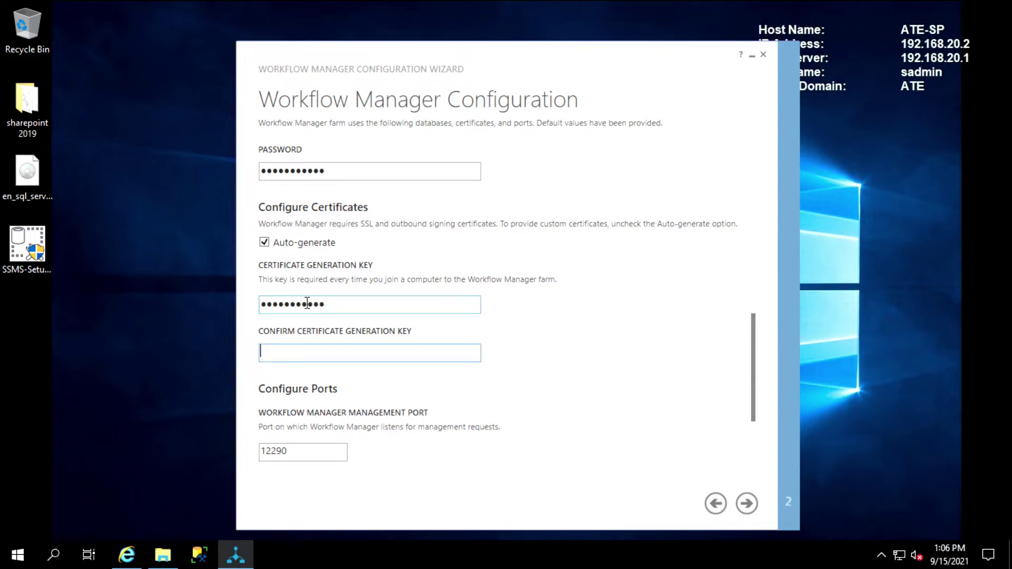
{"action": "type", "text": "•••••••••••"}
Allow Workflow management over HTTP and continue to Service Bus Configuration
{"action": "scroll", "coordinate": [469, 384], "scroll_direction": "down", "scroll_amount": 3}
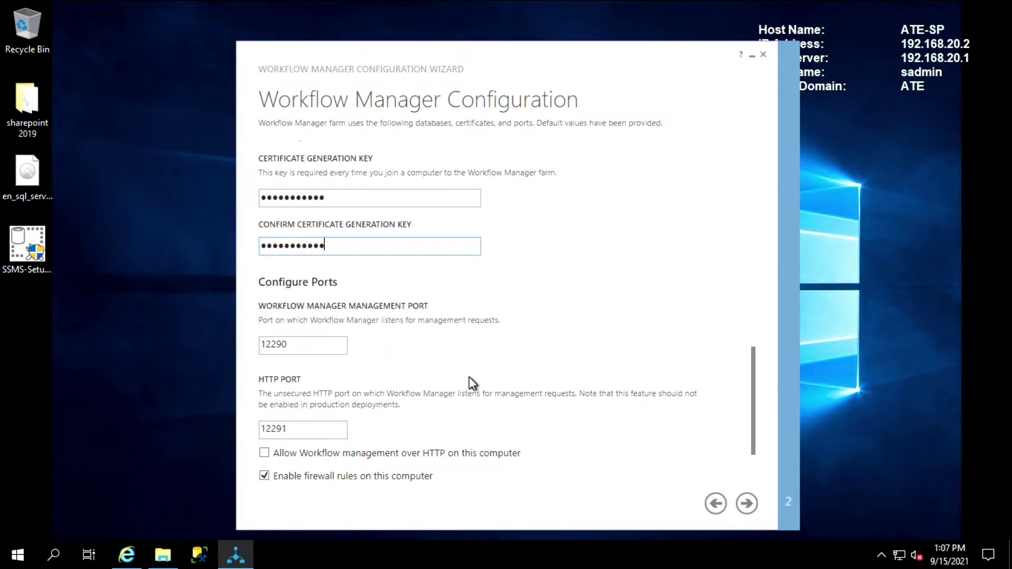
{"action": "scroll", "coordinate": [470, 377], "scroll_direction": "down", "scroll_amount": 1}
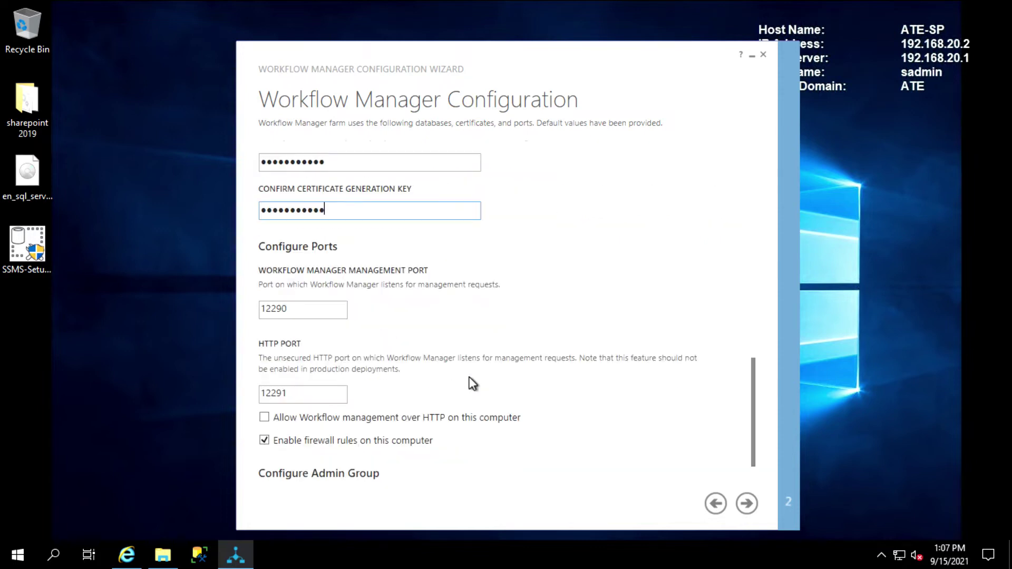
{"action": "left_click", "coordinate": [262, 421]}
{"action": "scroll", "coordinate": [755, 407], "scroll_direction": "down", "scroll_amount": 2}
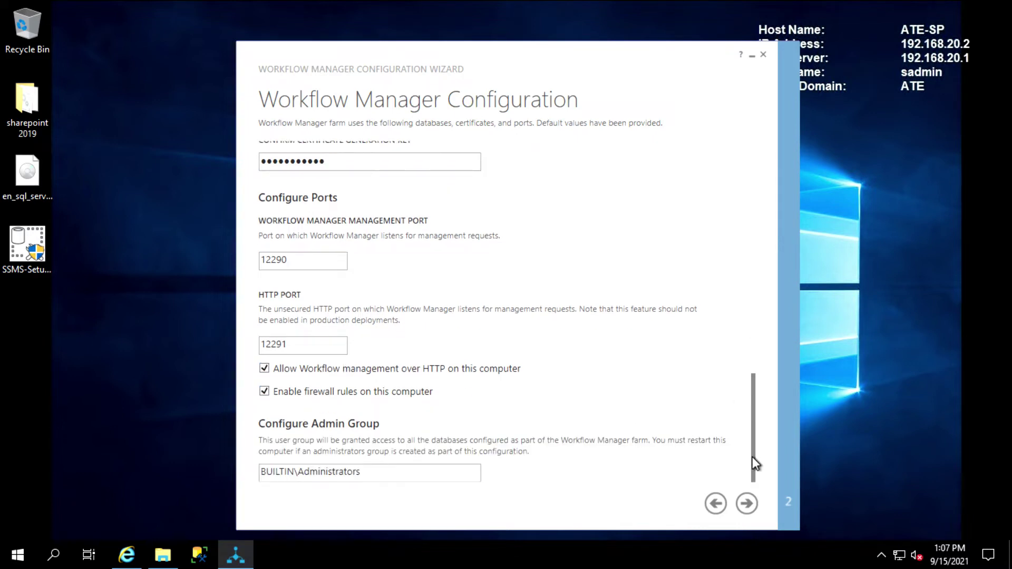
{"action": "scroll", "coordinate": [753, 416], "scroll_direction": "up", "scroll_amount": 5}
{"action": "left_click_drag", "start_coordinate": [753, 388], "coordinate": [740, 454]}
{"action": "left_click", "coordinate": [747, 503]}
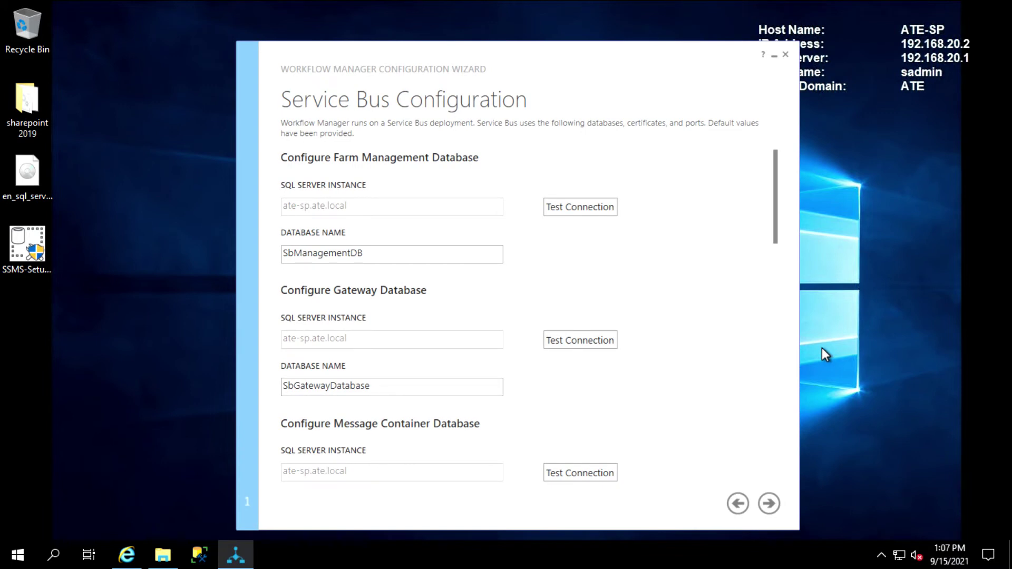
Test the Service Bus farm management, gateway and message container database connections
{"action": "left_click", "coordinate": [557, 206]}
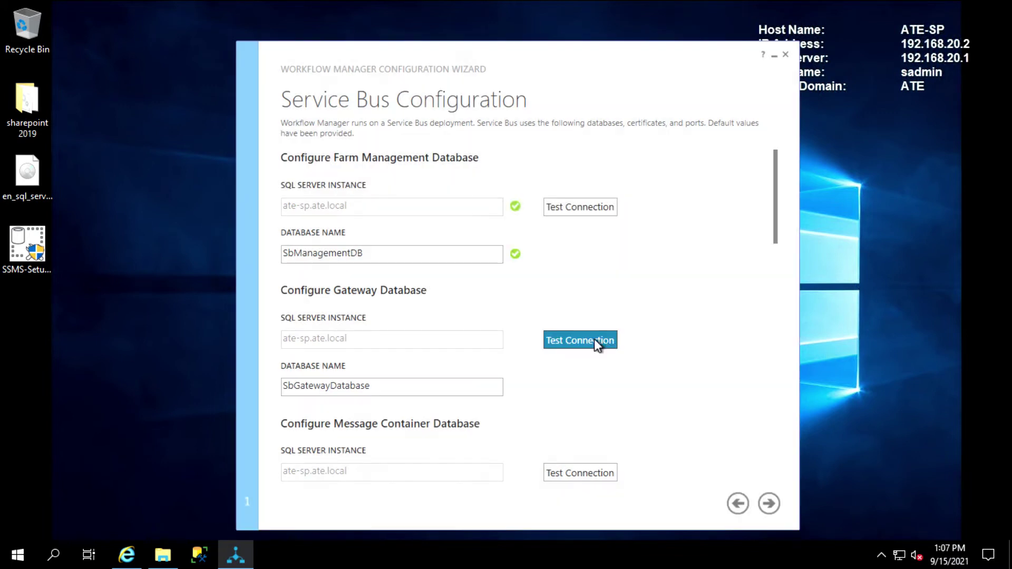
{"action": "left_click", "coordinate": [593, 339]}
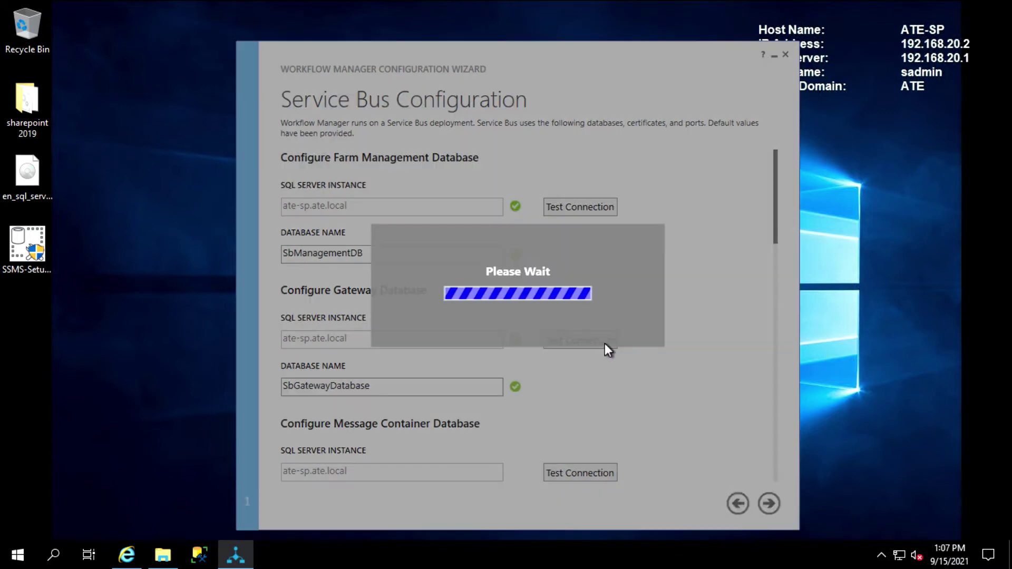
{"action": "left_click", "coordinate": [597, 473]}
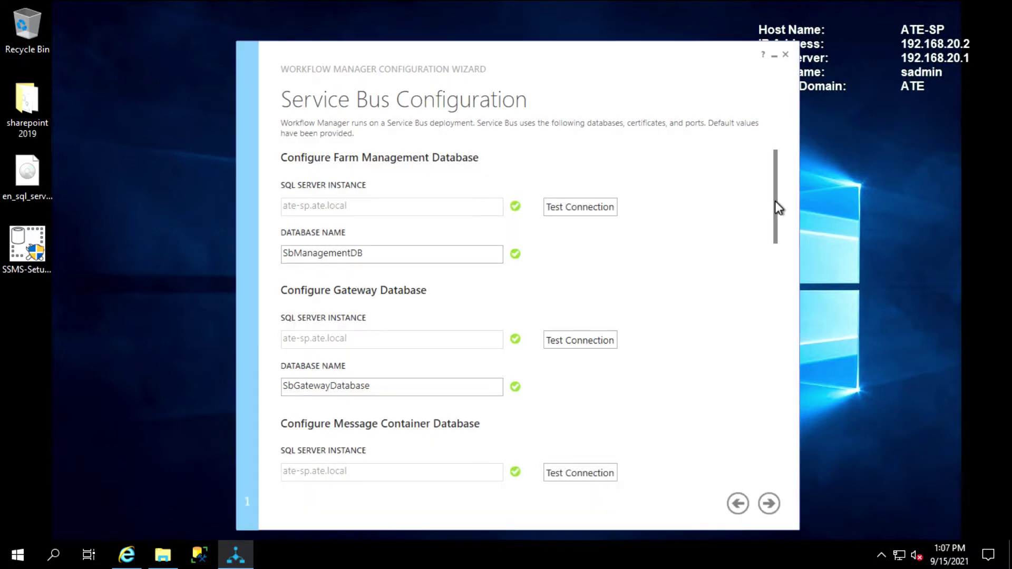
{"action": "left_click_drag", "start_coordinate": [775, 206], "coordinate": [751, 311]}
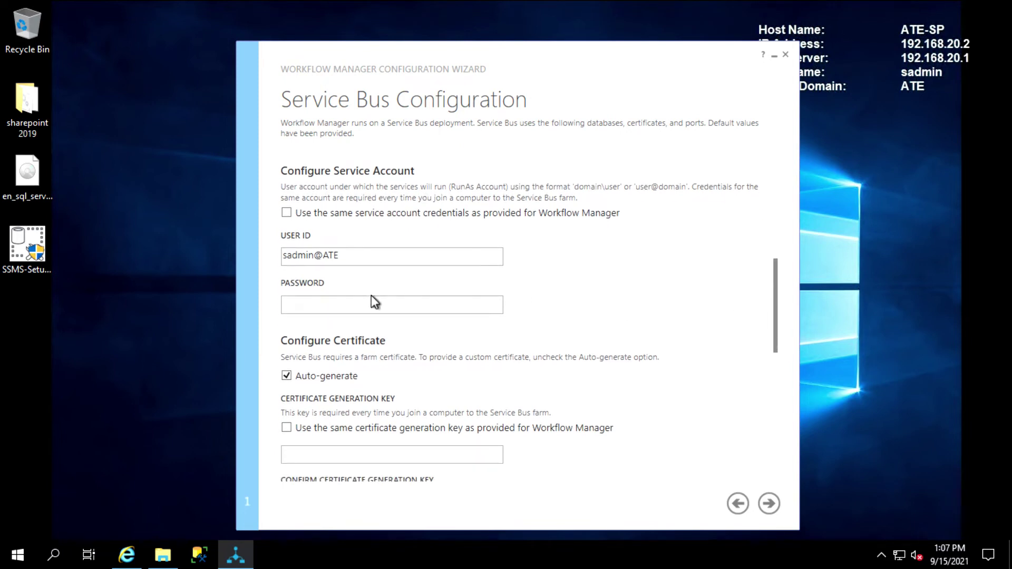
Enter the Service Bus account password, enter and confirm the certificate key, and continue to Summary
{"action": "left_click", "coordinate": [361, 305]}
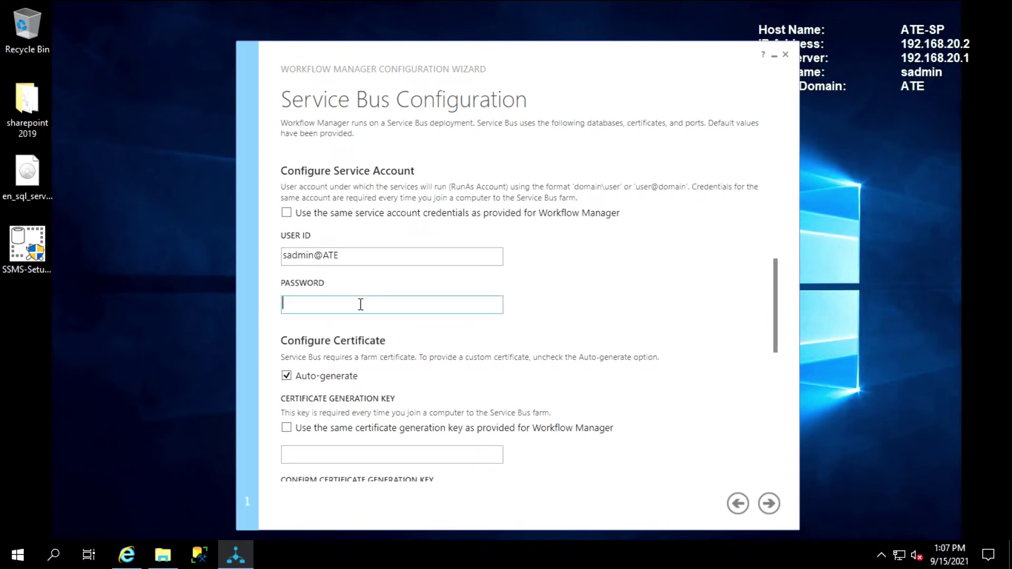
{"action": "type", "text": "•••••••••••"}
{"action": "left_click_drag", "start_coordinate": [774, 281], "coordinate": [768, 344]}
{"action": "left_click", "coordinate": [360, 238]}
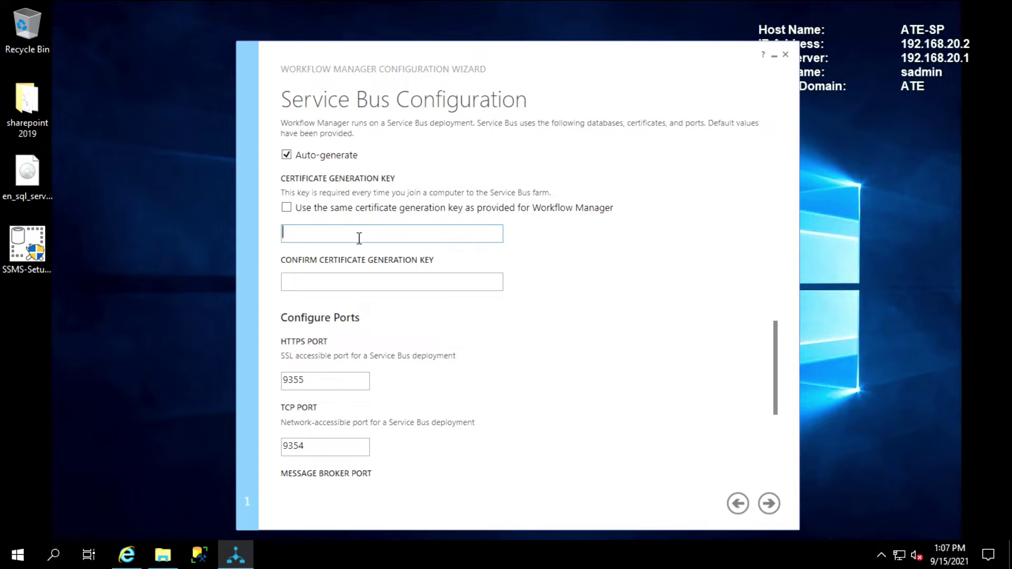
{"action": "type", "text": "•••••••••••"}
{"action": "left_click", "coordinate": [355, 284]}
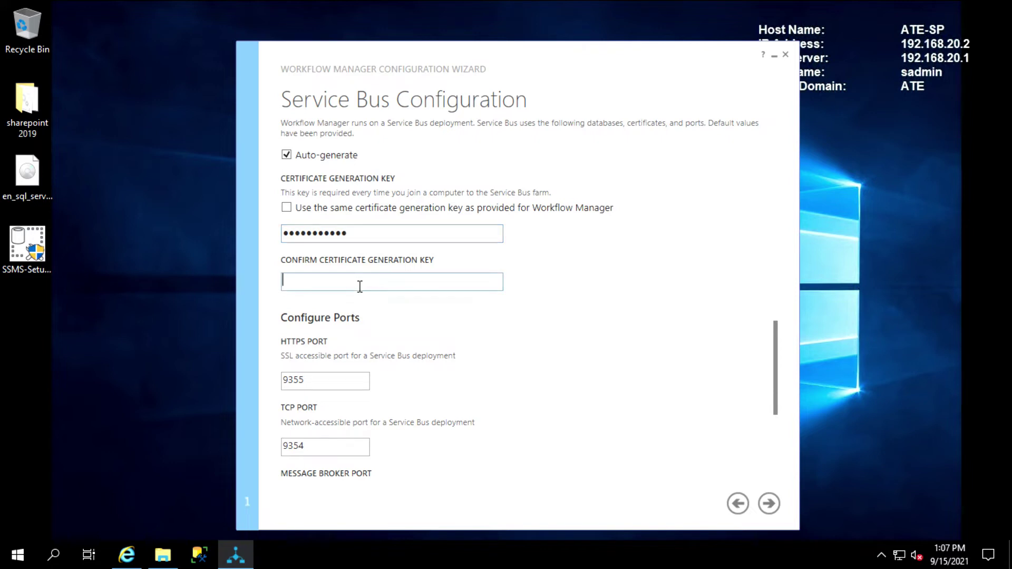
{"action": "type", "text": "•••••••••••"}
{"action": "left_click_drag", "start_coordinate": [774, 350], "coordinate": [759, 457]}
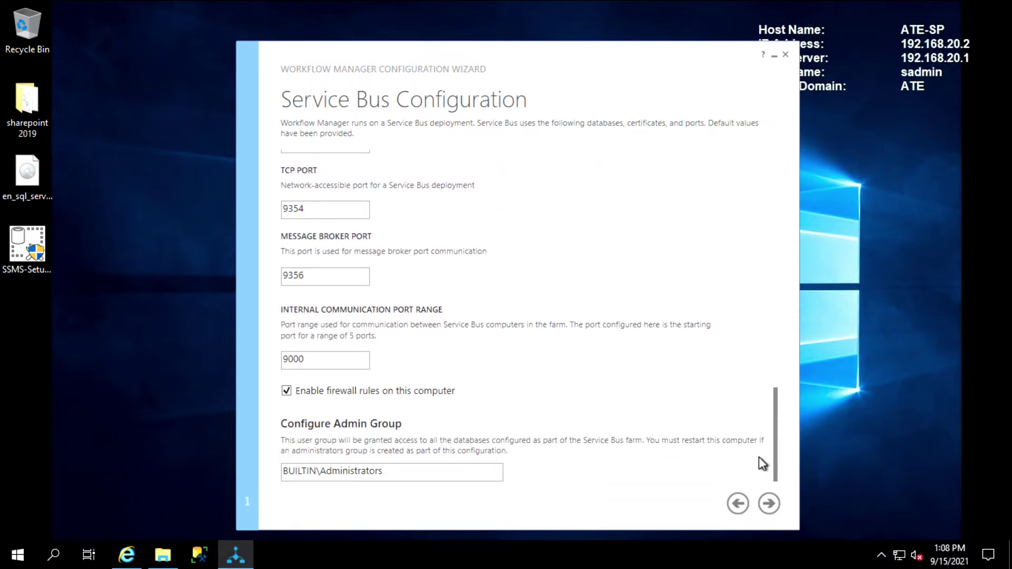
{"action": "left_click", "coordinate": [772, 504]}
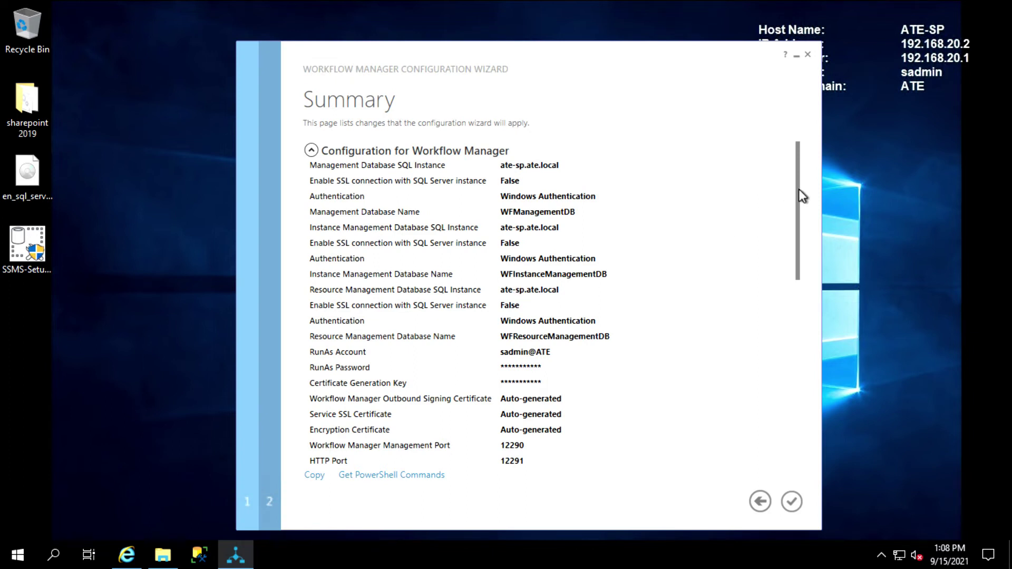
Apply the Workflow Manager configuration, confirm 'Configuration operation successful', and close the wizard
{"action": "left_click_drag", "start_coordinate": [798, 190], "coordinate": [798, 406]}
{"action": "left_click", "coordinate": [792, 501]}
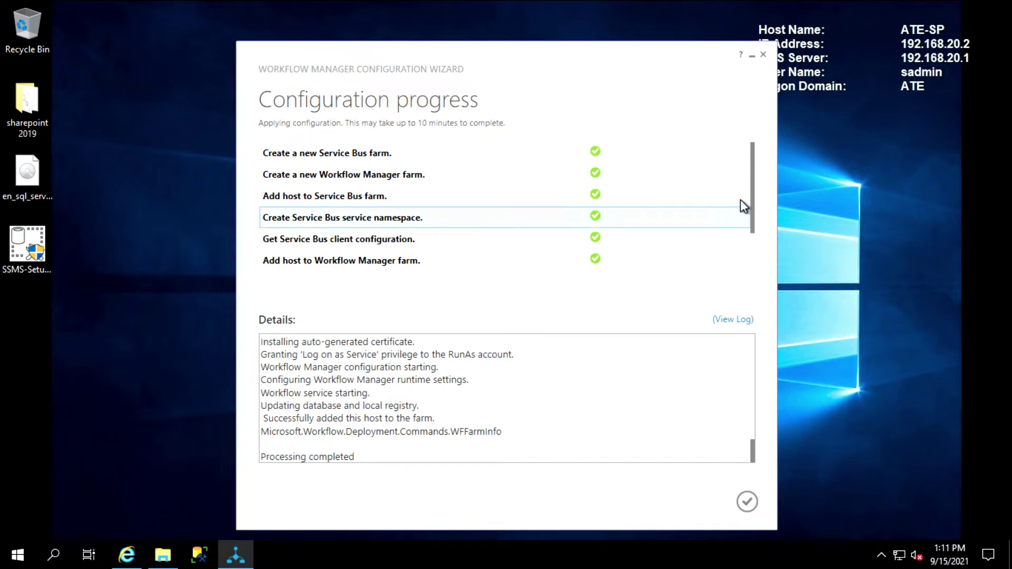
{"action": "left_click_drag", "start_coordinate": [752, 180], "coordinate": [748, 254]}
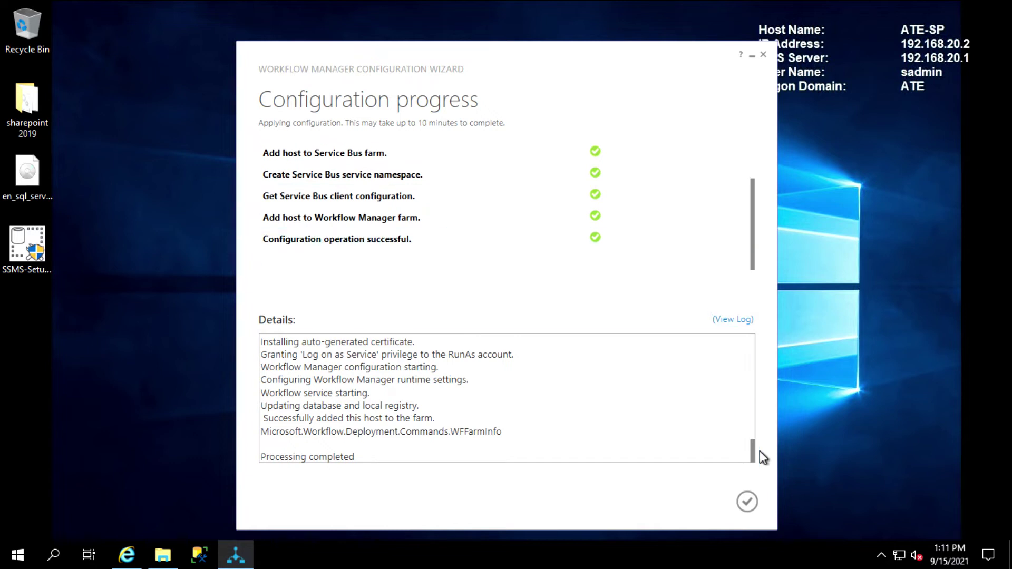
{"action": "left_click", "coordinate": [747, 502]}
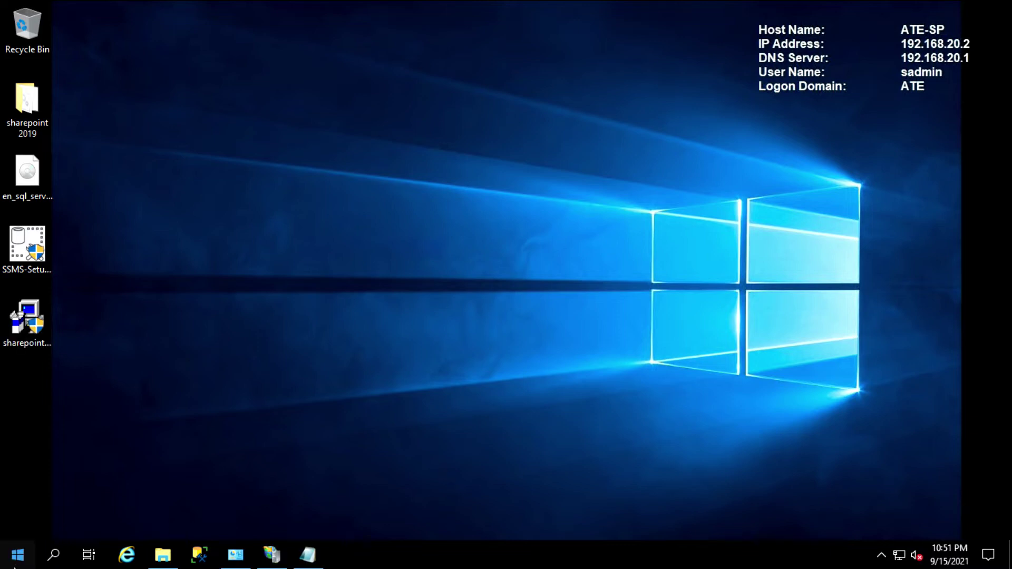
Launch SharePoint 2019 Central Administration from the Start menu with administrator rights
{"action": "left_click", "coordinate": [16, 565]}
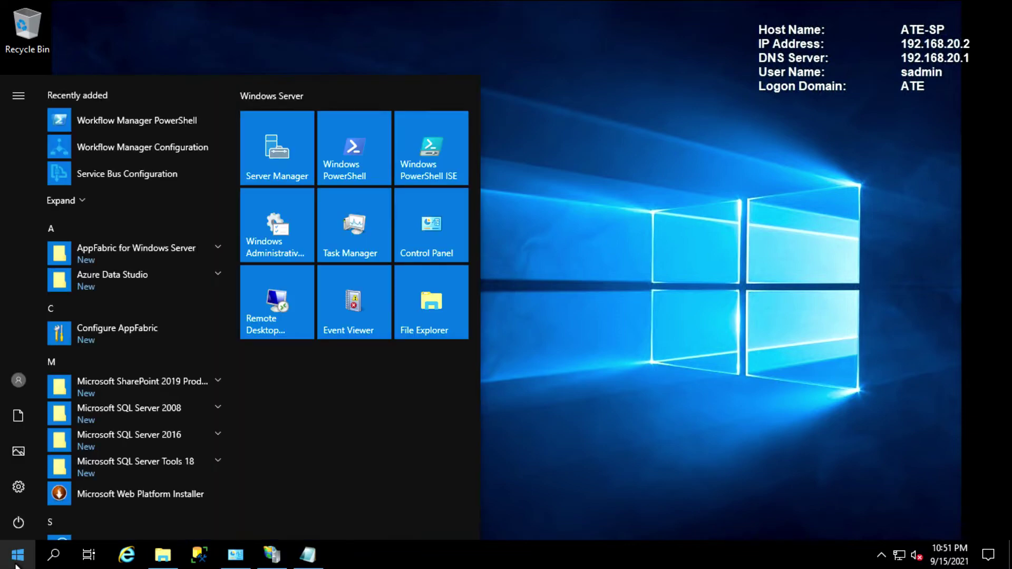
{"action": "left_click", "coordinate": [193, 383]}
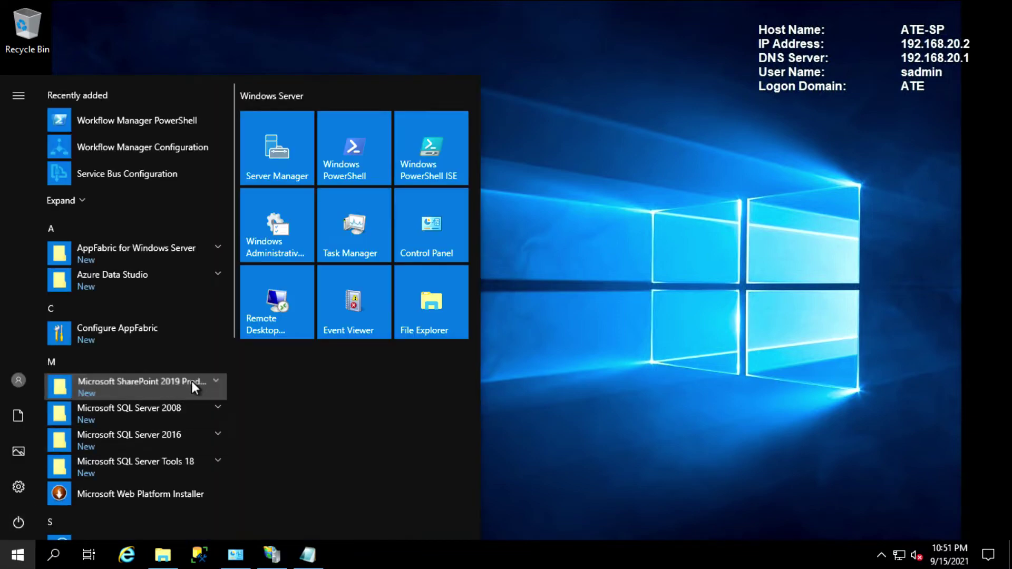
{"action": "left_click", "coordinate": [185, 413]}
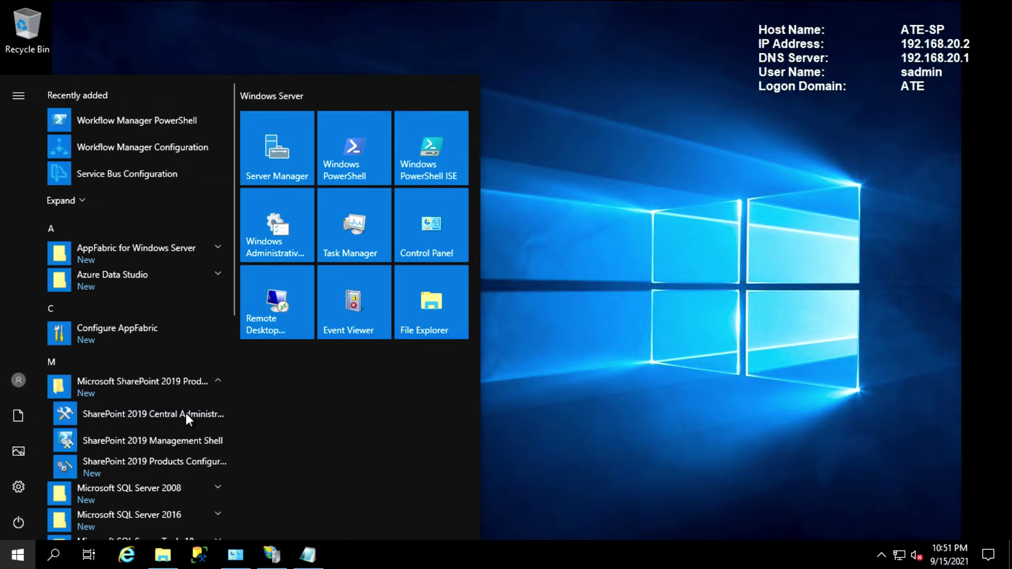
{"action": "left_click", "coordinate": [469, 375]}
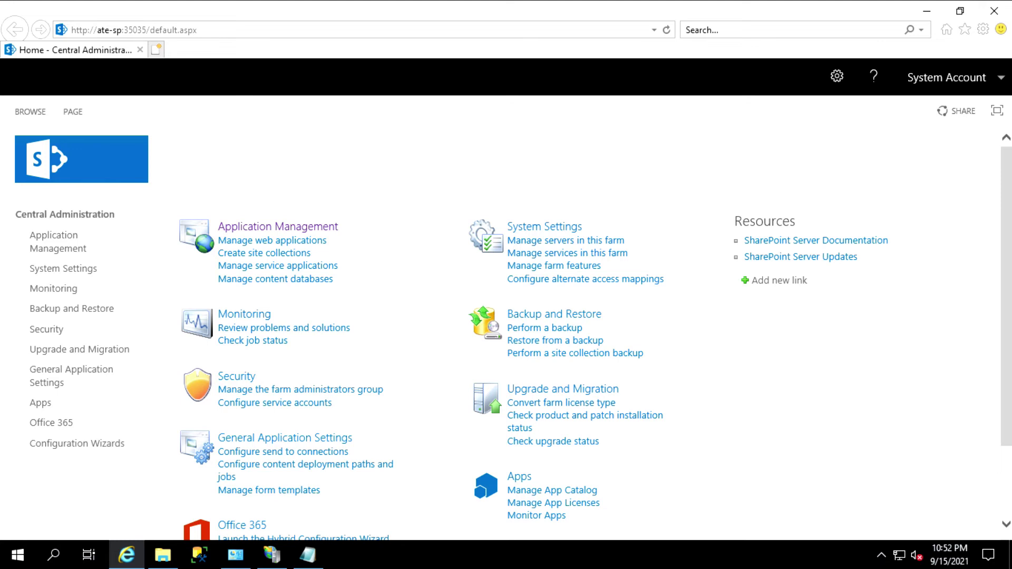
Go to Manage web applications and start a New web application
{"action": "left_click", "coordinate": [258, 241]}
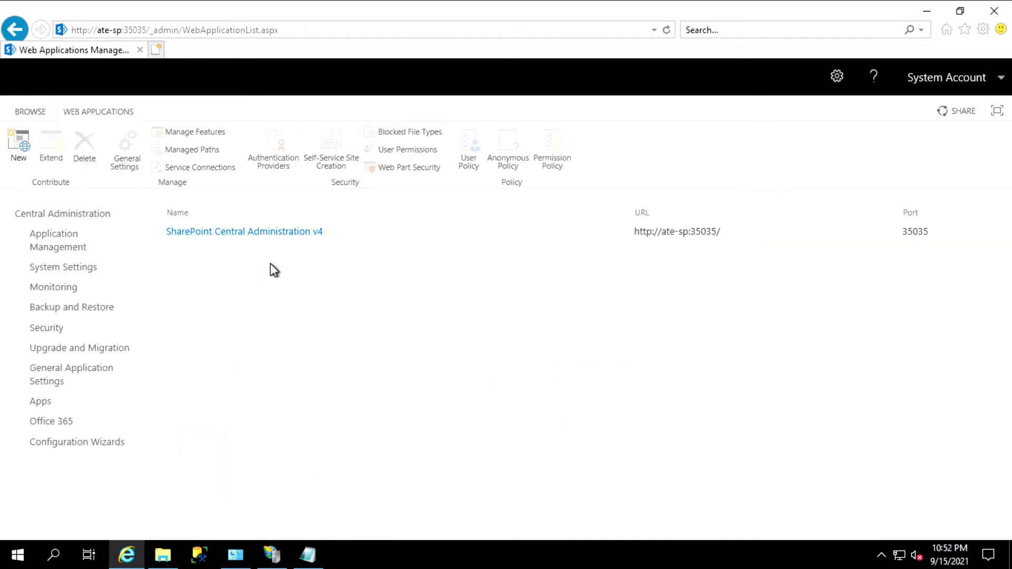
{"action": "left_click", "coordinate": [14, 152]}
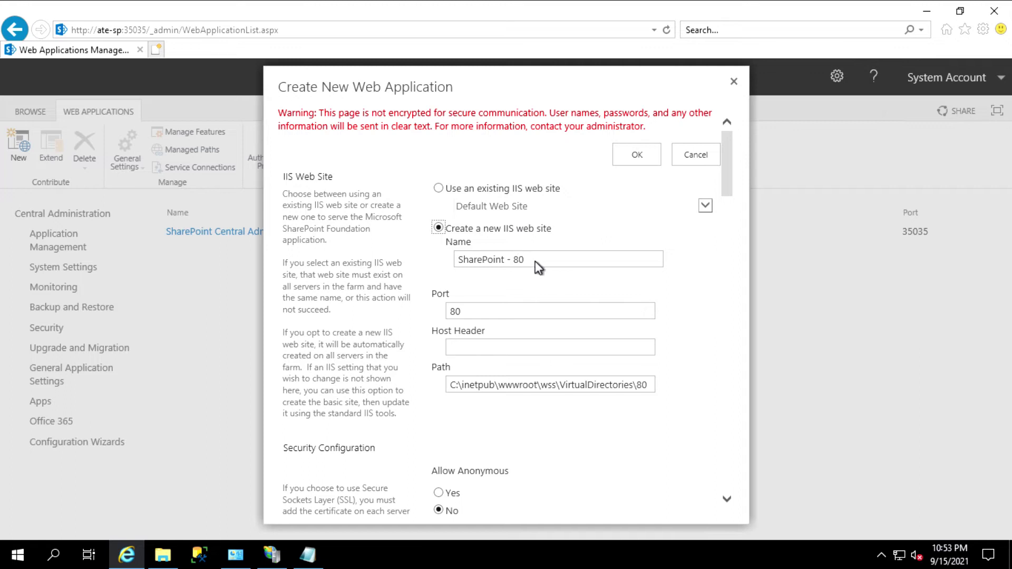
Name the new web application's IIS site and application pool 'webportal'
{"action": "left_click", "coordinate": [521, 260]}
{"action": "triple_click", "coordinate": [521, 259]}
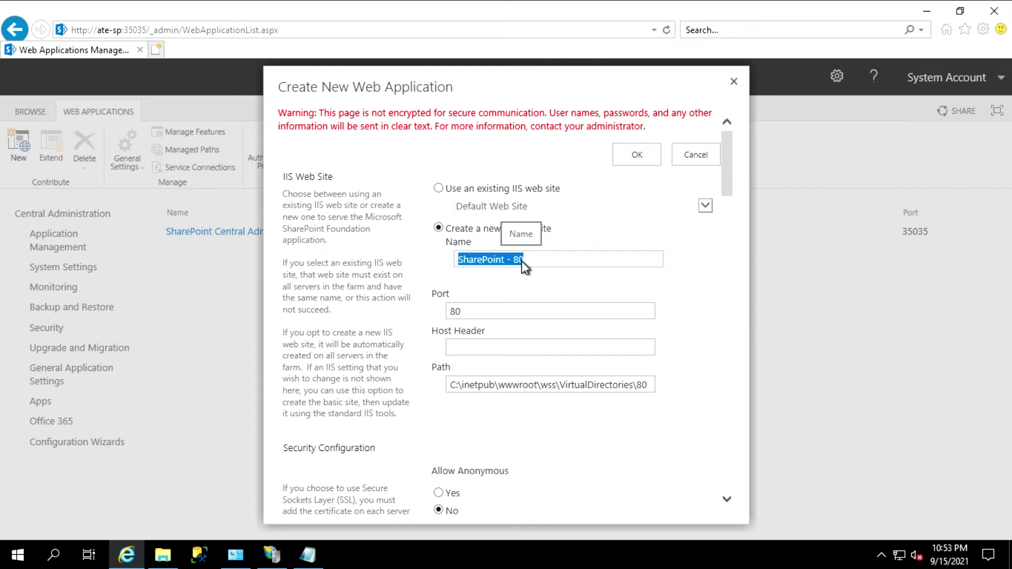
{"action": "type", "text": "webportal"}
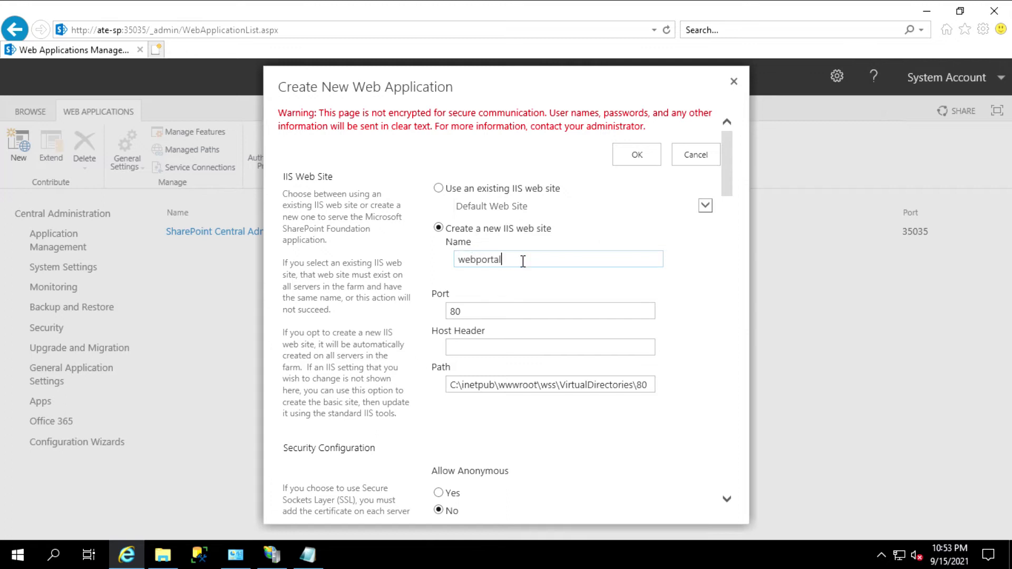
{"action": "left_click_drag", "start_coordinate": [727, 169], "coordinate": [725, 343]}
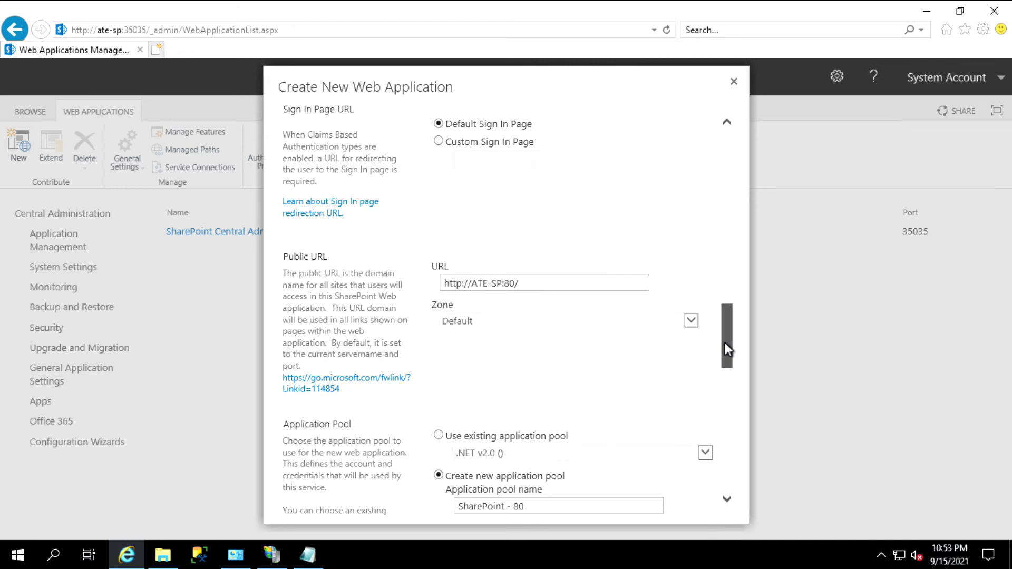
{"action": "left_click_drag", "start_coordinate": [726, 342], "coordinate": [725, 343]}
{"action": "left_click", "coordinate": [529, 283]}
{"action": "left_click_drag", "start_coordinate": [727, 323], "coordinate": [643, 359]}
{"action": "left_click_drag", "start_coordinate": [535, 320], "coordinate": [443, 312]}
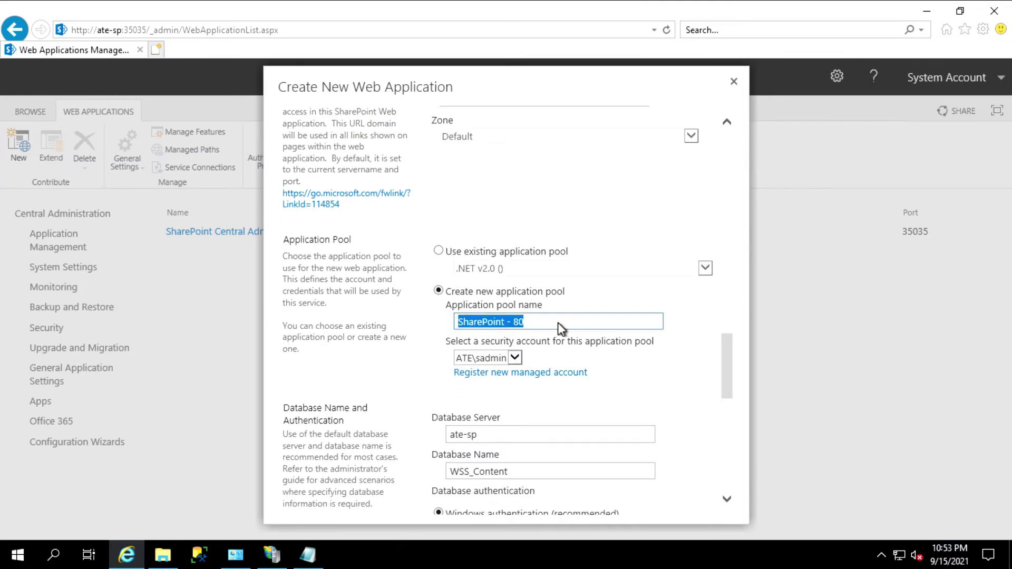
{"action": "type", "text": "web"}
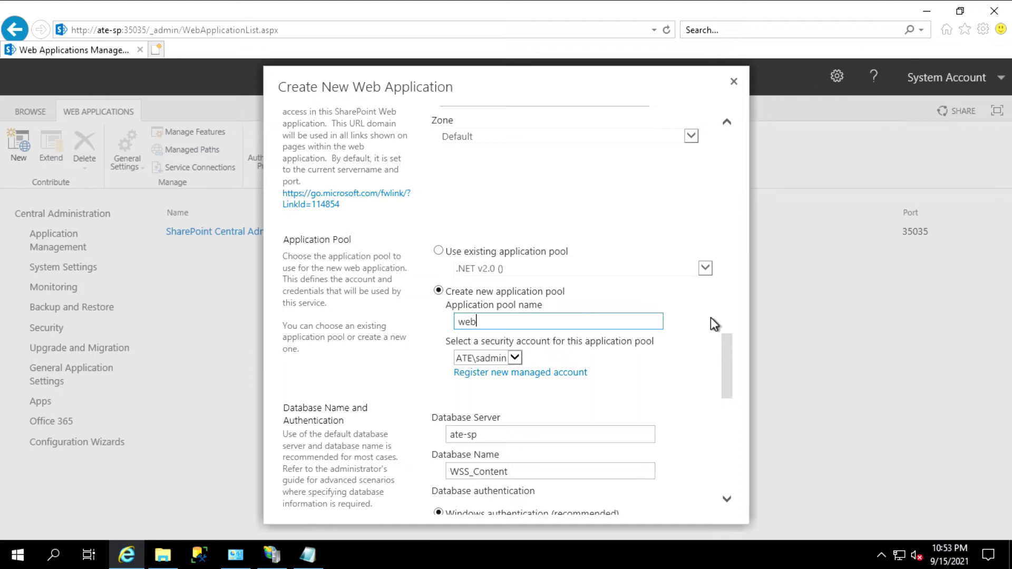
{"action": "type", "text": "portal"}
Set the database name to 'webportal' and submit the new web application
{"action": "scroll", "coordinate": [721, 354], "scroll_direction": "down", "scroll_amount": 5}
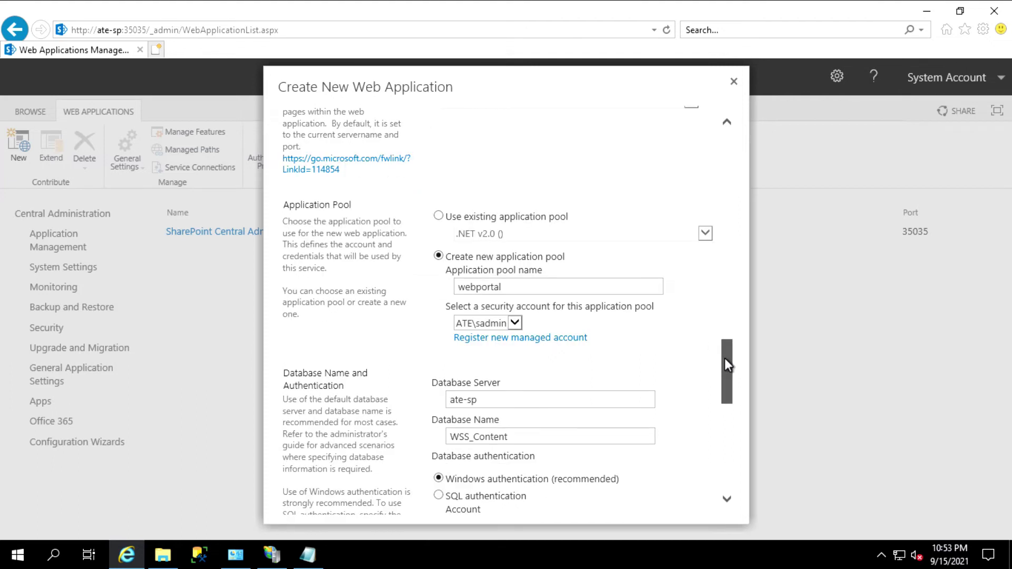
{"action": "left_click", "coordinate": [528, 336]}
{"action": "left_click_drag", "start_coordinate": [536, 335], "coordinate": [425, 336]}
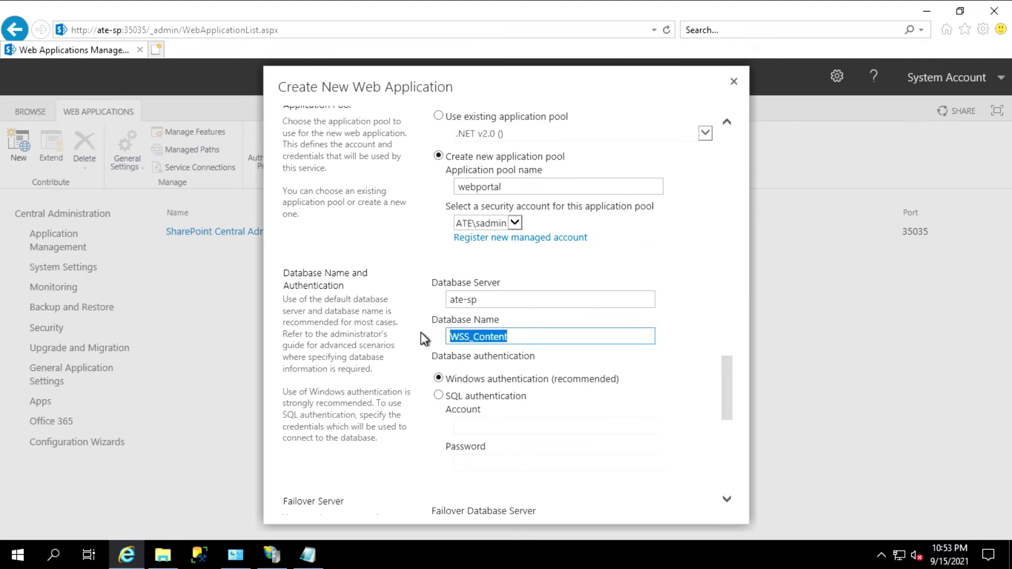
{"action": "type", "text": "webportal"}
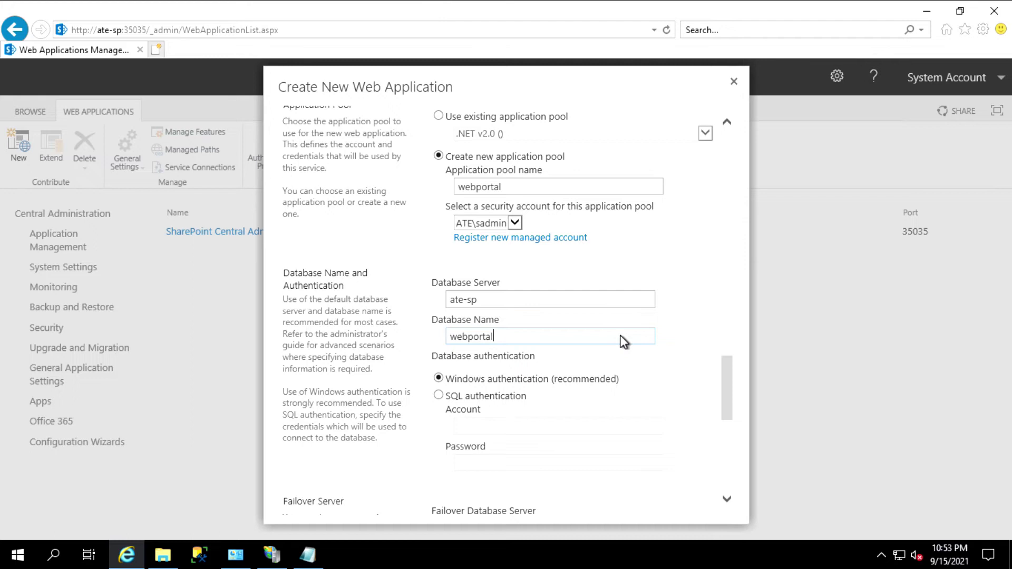
{"action": "left_click_drag", "start_coordinate": [725, 370], "coordinate": [736, 451]}
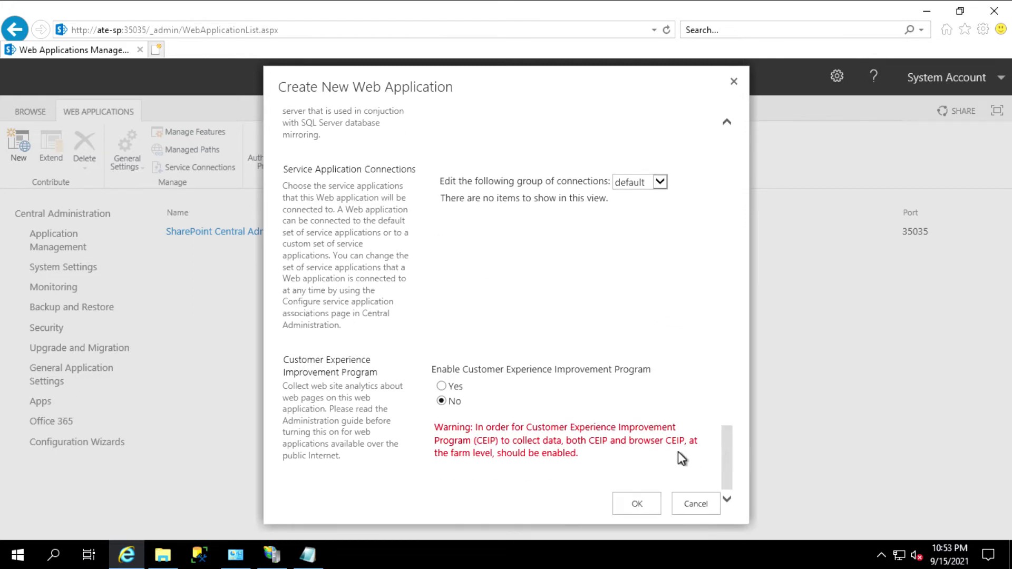
{"action": "left_click", "coordinate": [638, 509]}
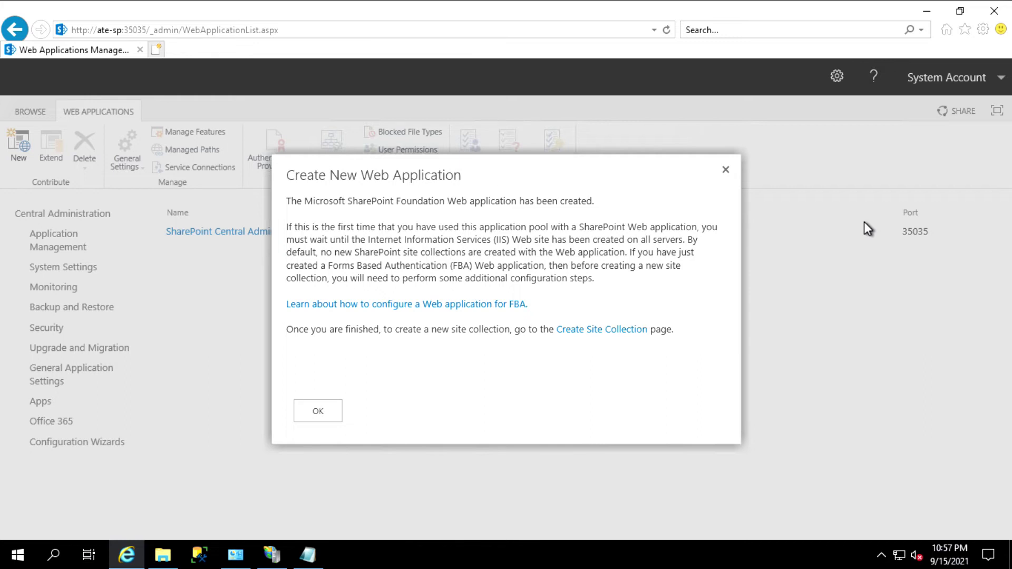
{"action": "left_click", "coordinate": [604, 331]}
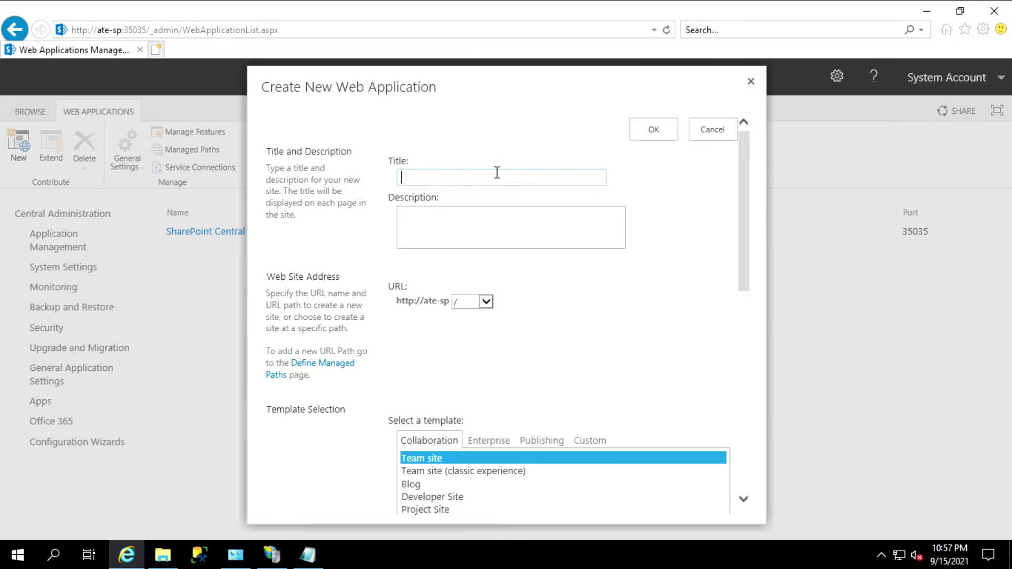
{"action": "type", "text": "Web Portal"}
{"action": "left_click_drag", "start_coordinate": [742, 185], "coordinate": [678, 322]}
{"action": "left_click", "coordinate": [564, 315]}
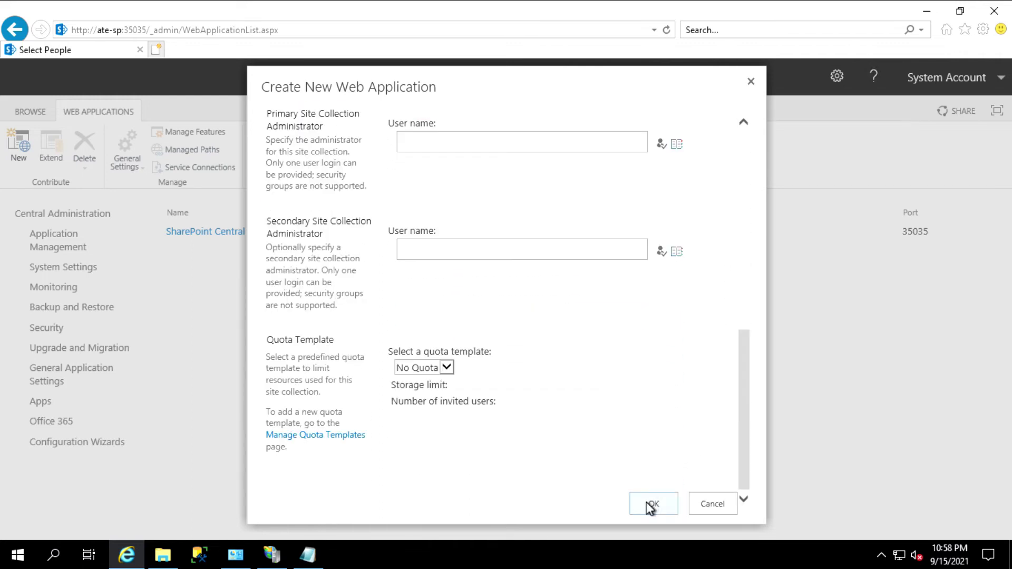
{"action": "left_click", "coordinate": [652, 505]}
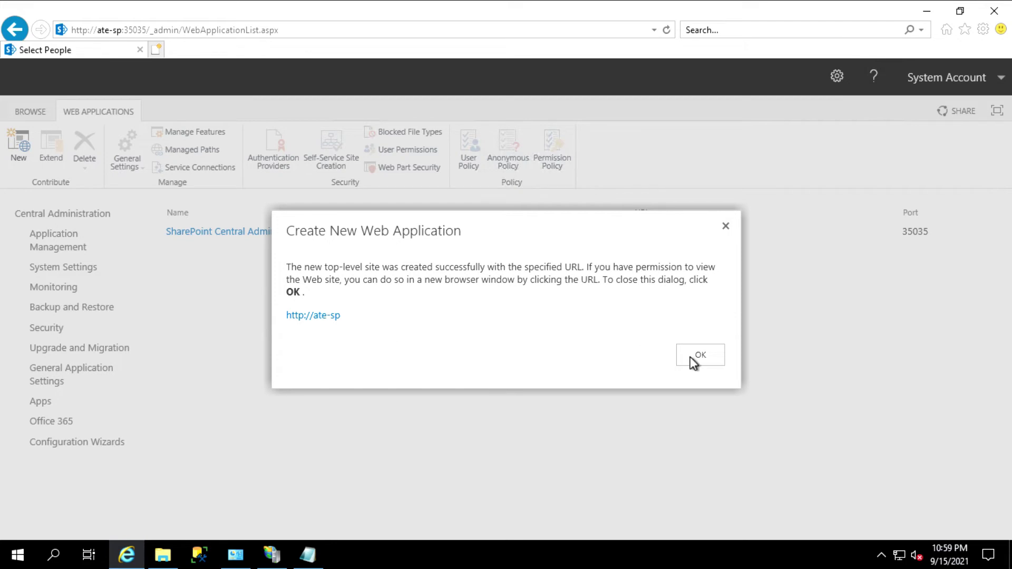
{"action": "left_click", "coordinate": [691, 357]}
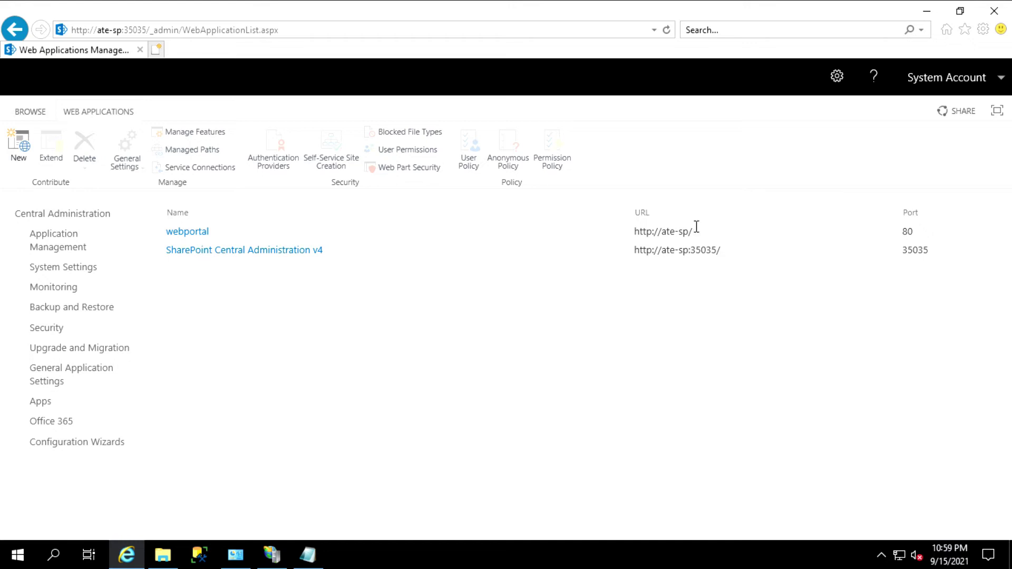
{"action": "left_click_drag", "start_coordinate": [654, 233], "coordinate": [640, 234]}
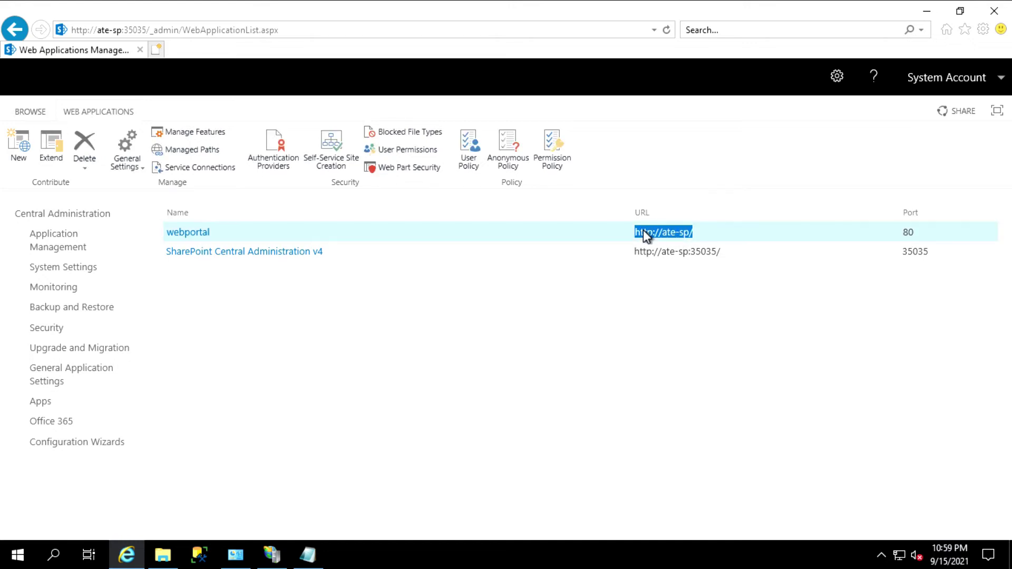
{"action": "left_click", "coordinate": [527, 315]}
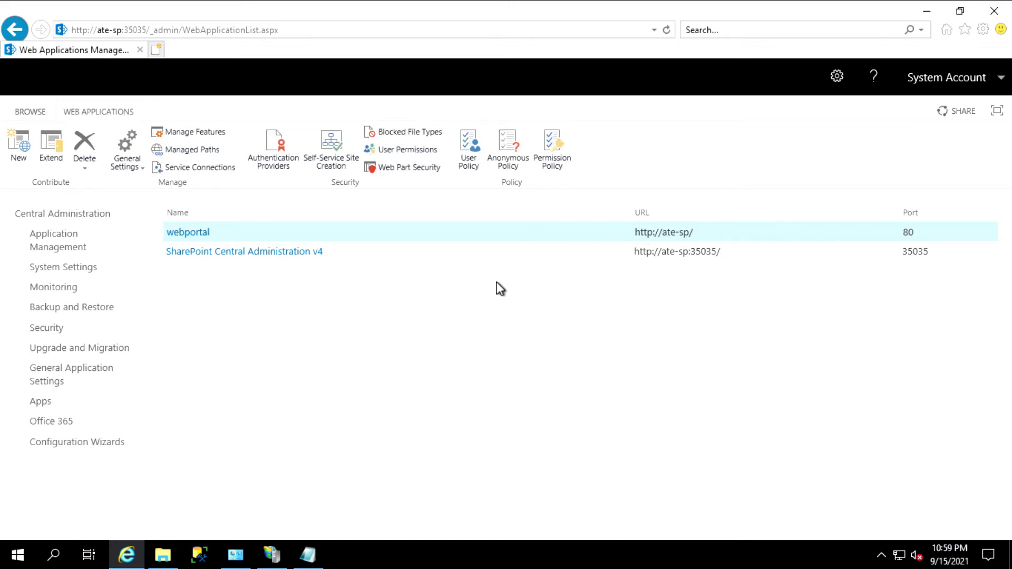
{"action": "left_click", "coordinate": [160, 46]}
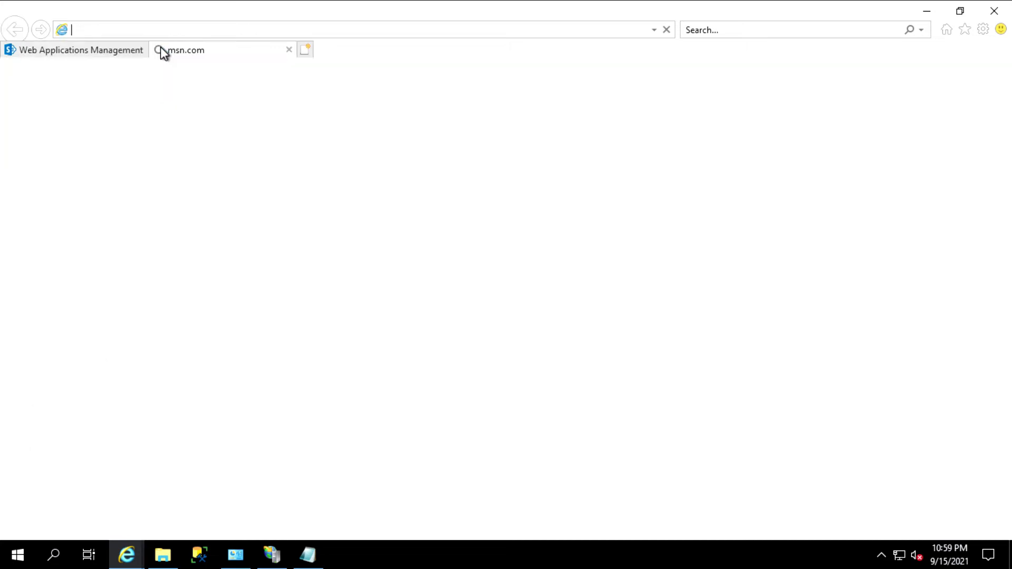
{"action": "type", "text": "http://ate"}
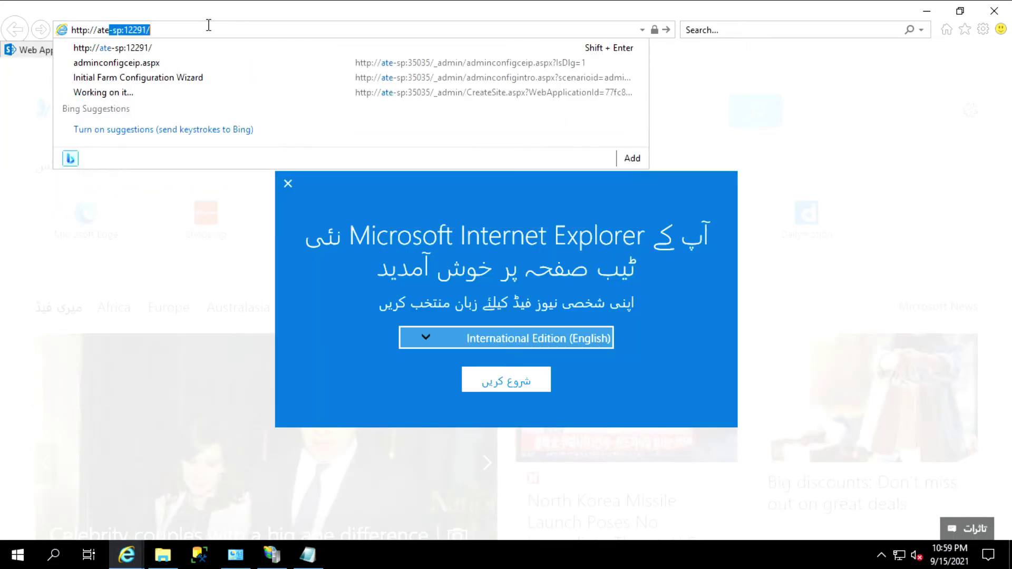
{"action": "type", "text": "-sp"}
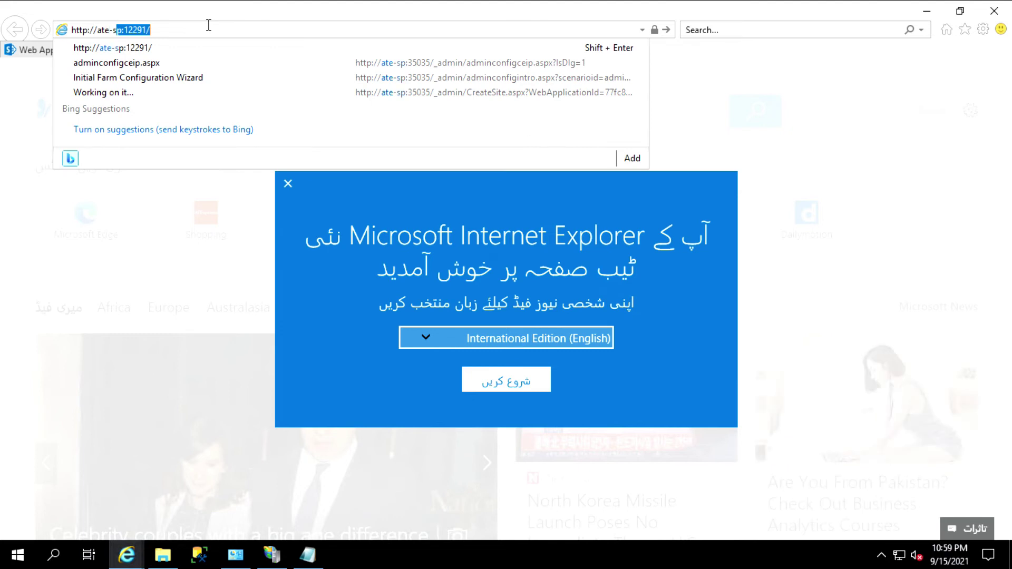
{"action": "key", "text": "Delete"}
{"action": "key", "text": "Return"}
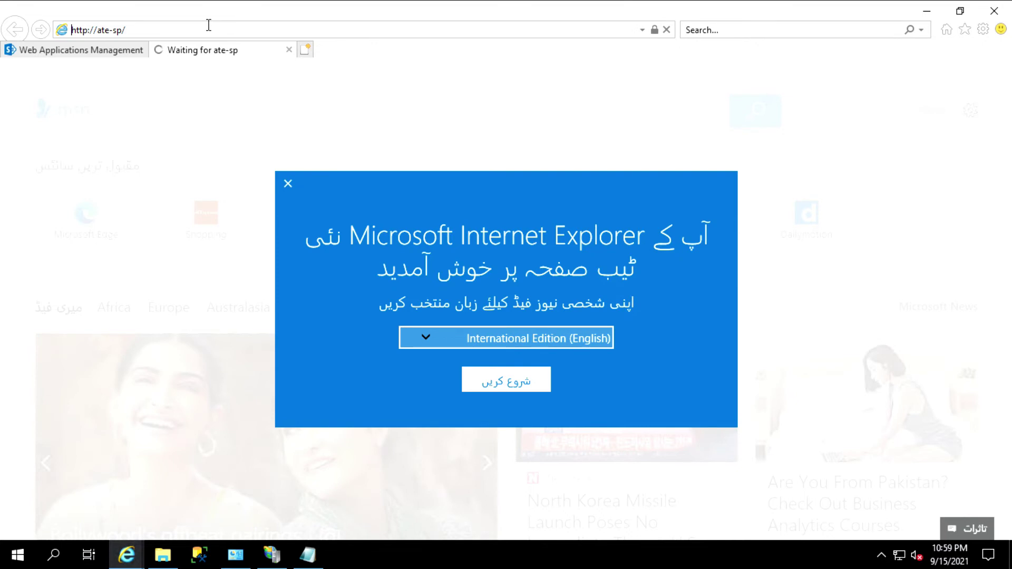
{"action": "left_click", "coordinate": [287, 183]}
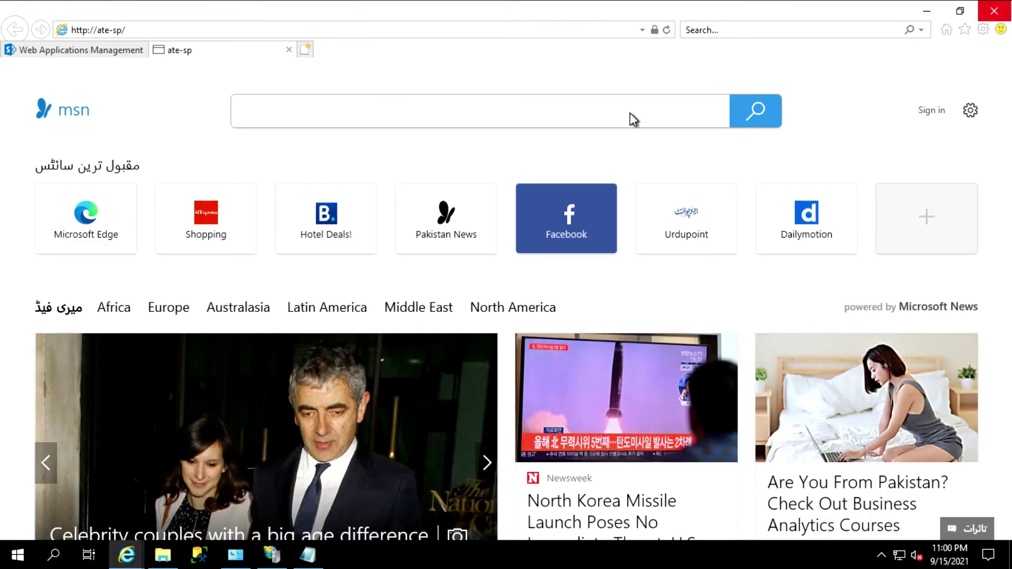
{"action": "left_click", "coordinate": [304, 49]}
{"action": "key", "text": "Return"}
{"action": "middle_click", "coordinate": [233, 54]}
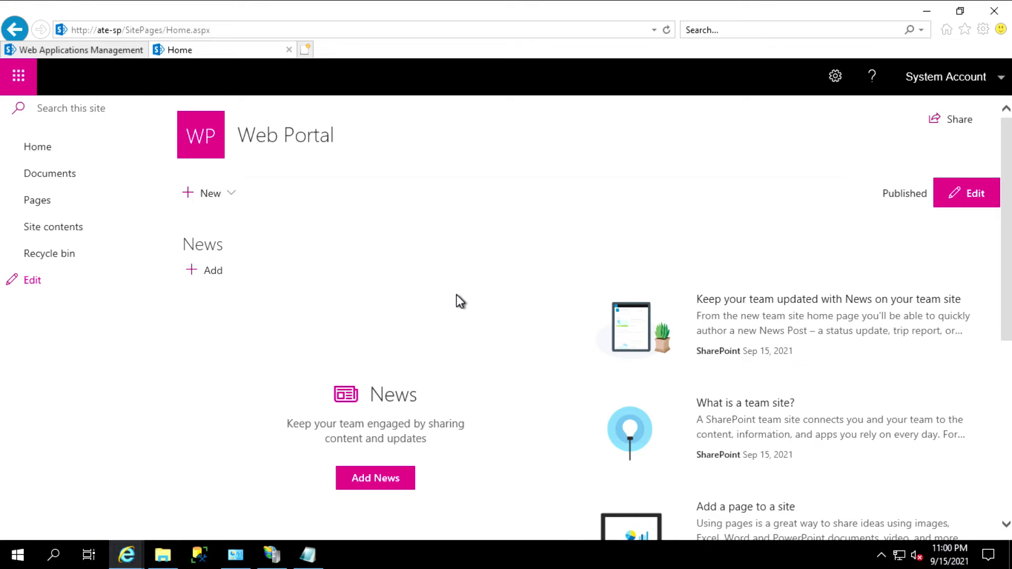
{"action": "left_click", "coordinate": [926, 10]}
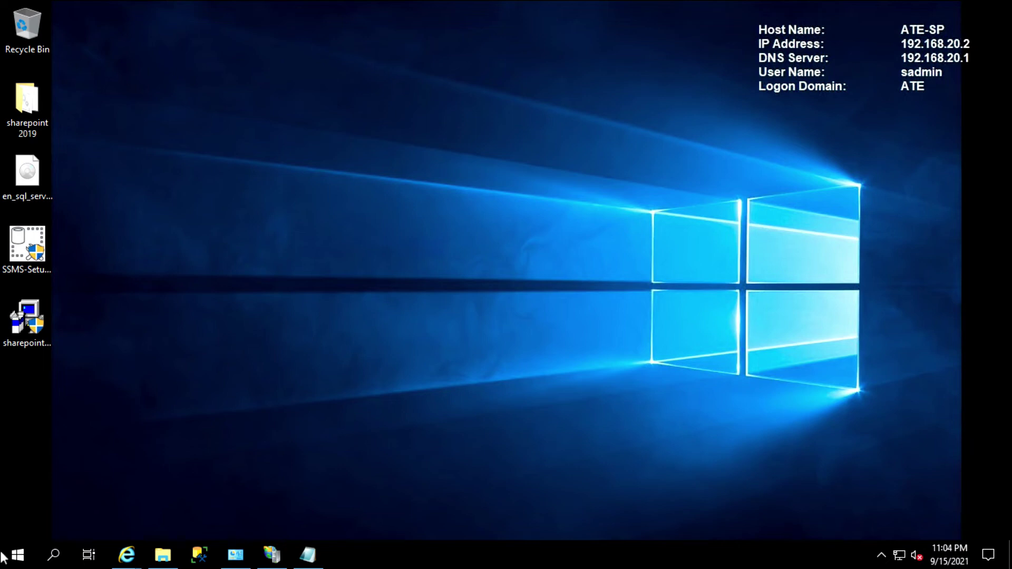
Run SharePoint 2019 Management Shell as administrator from the Start menu's SharePoint 2019 Products group
{"action": "key", "text": "super"}
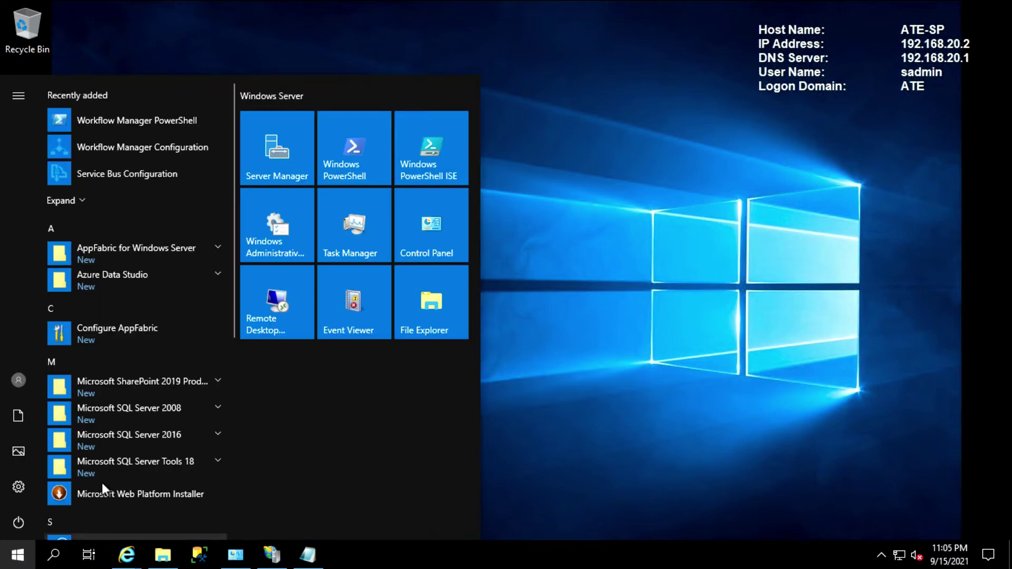
{"action": "left_click", "coordinate": [188, 382]}
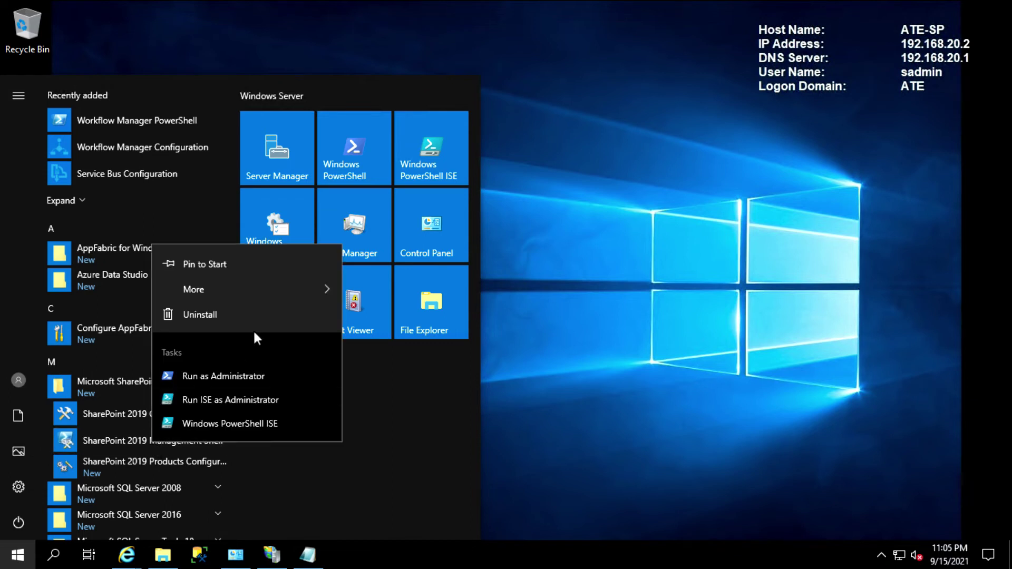
{"action": "mouse_move", "coordinate": [295, 287]}
{"action": "left_click", "coordinate": [436, 347]}
{"action": "left_click", "coordinate": [430, 372]}
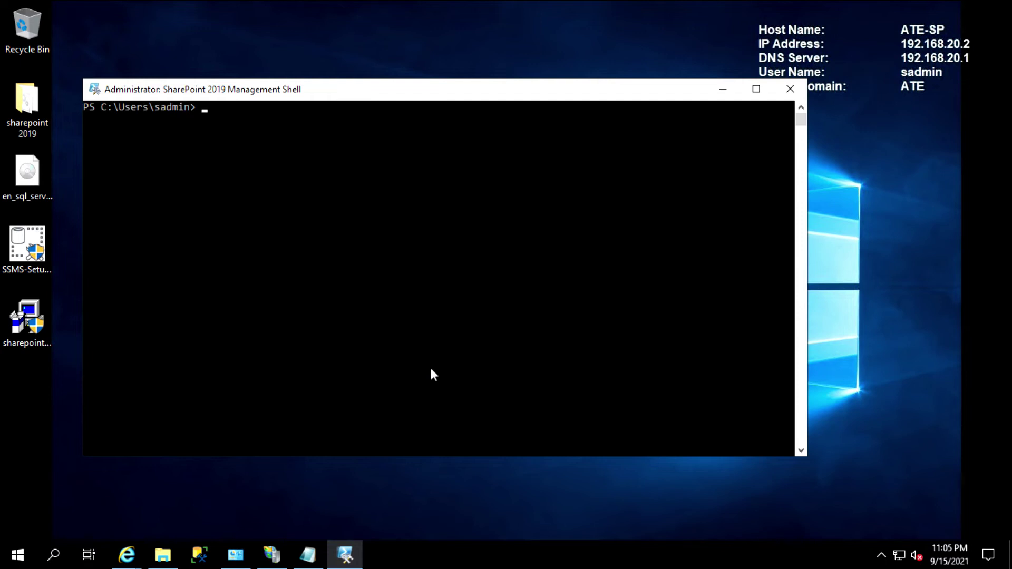
With the prepared command shown in Notepad, enter the Register-SPWorkflowService cmdlet in the shell
{"action": "left_click", "coordinate": [308, 554]}
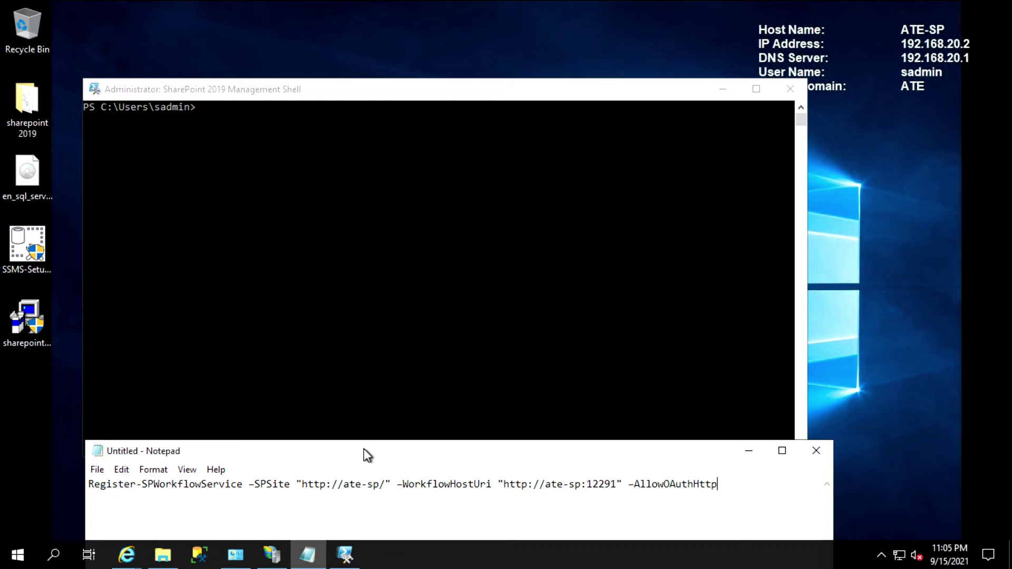
{"action": "mouse_move", "coordinate": [363, 448]}
{"action": "left_mouse_down"}
{"action": "mouse_move", "coordinate": [367, 479]}
{"action": "mouse_move", "coordinate": [364, 452]}
{"action": "left_mouse_up"}
{"action": "left_click", "coordinate": [321, 270]}
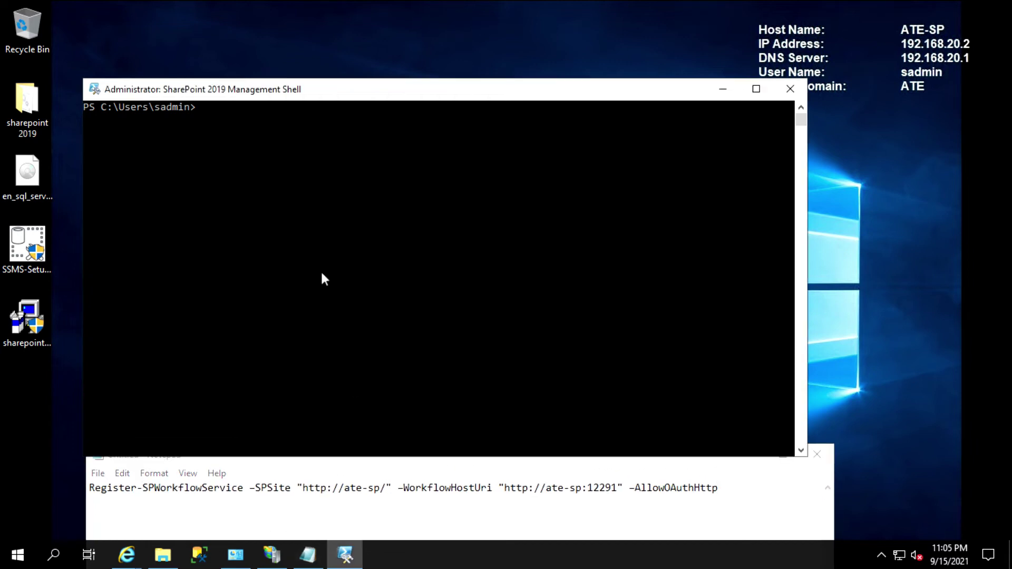
{"action": "type", "text": "register-"}
{"action": "type", "text": "spa"}
{"action": "key", "text": "Tab"}
{"action": "key", "text": "BackSpace"}
{"action": "key", "text": "BackSpace"}
{"action": "key", "text": "BackSpace"}
{"action": "key", "text": "BackSpace"}
{"action": "key", "text": "BackSpace"}
{"action": "key", "text": "BackSpace"}
{"action": "key", "text": "BackSpace"}
{"action": "key", "text": "BackSpace"}
{"action": "key", "text": "BackSpace"}
{"action": "key", "text": "BackSpace"}
{"action": "key", "text": "BackSpace"}
{"action": "key", "text": "BackSpace"}
{"action": "type", "text": "work"}
{"action": "key", "text": "Tab"}
{"action": "type", "text": "-sp"}
{"action": "key", "text": "Tab"}
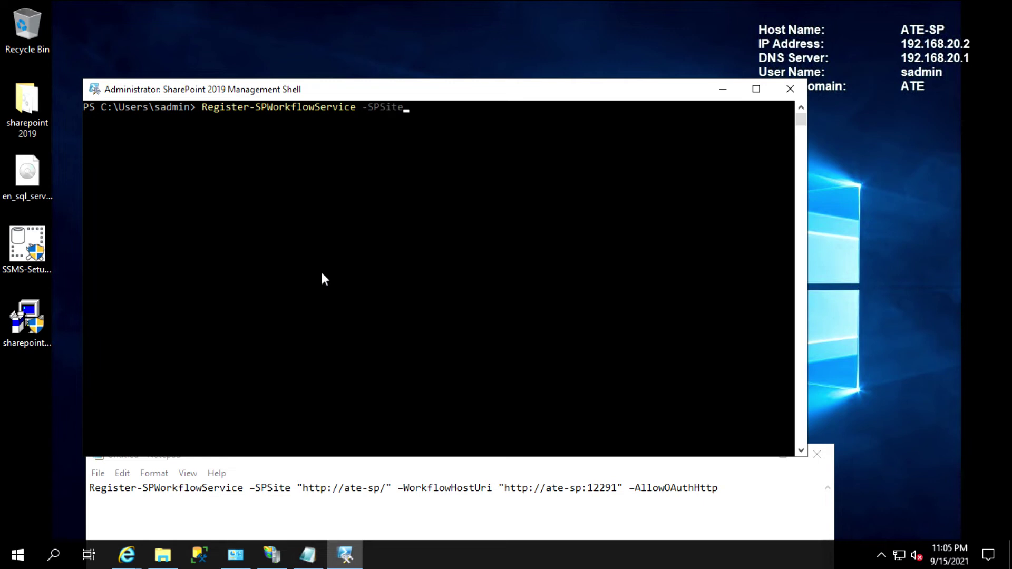
{"action": "type", "text": "\"http://ate-sp\" -workflo"}
{"action": "key", "text": "Tab"}
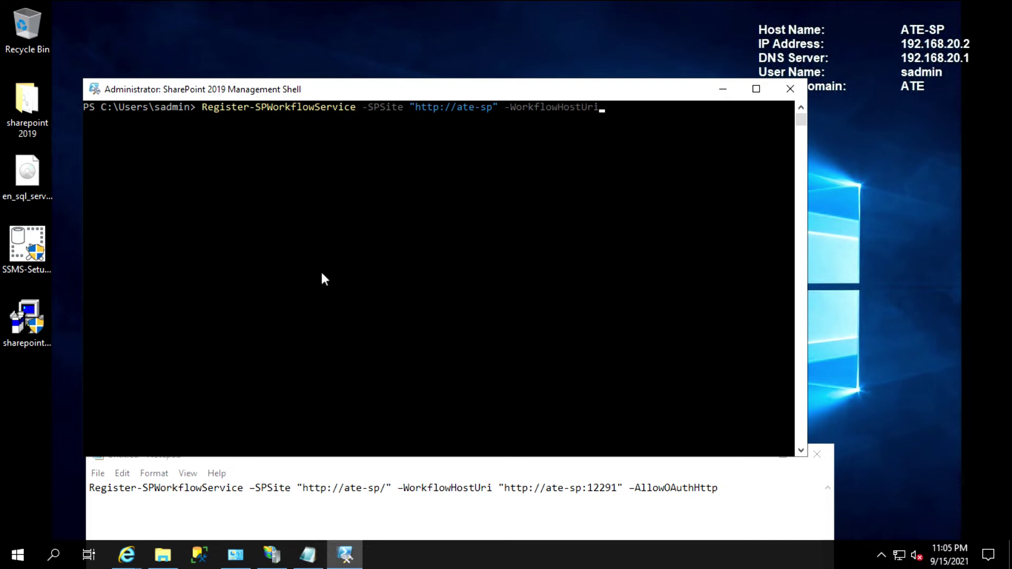
{"action": "type", "text": "\"http://ate-sp:12291\" -AllowOAuthHttp"}
{"action": "key", "text": "Return"}
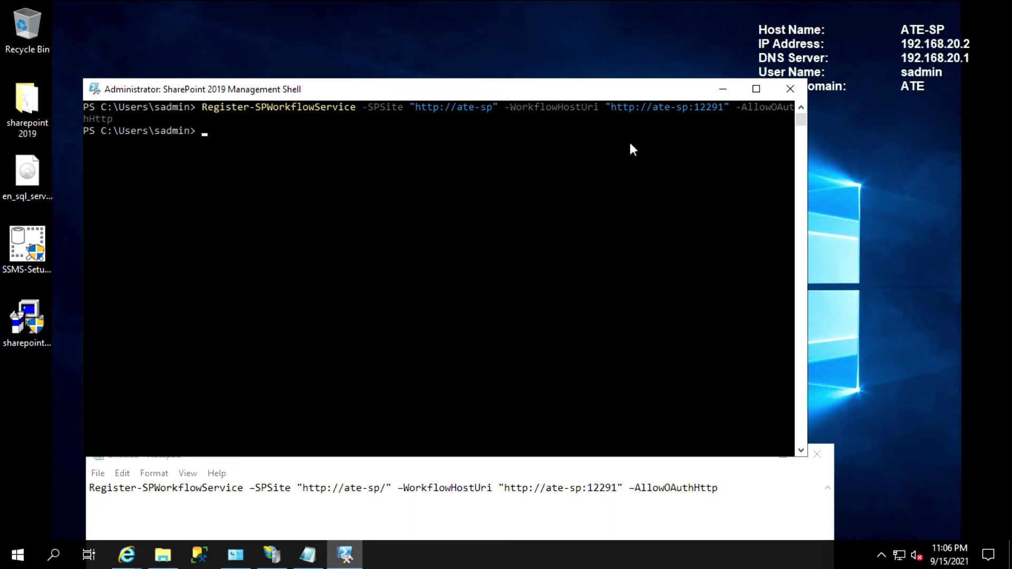
{"action": "left_click", "coordinate": [726, 92]}
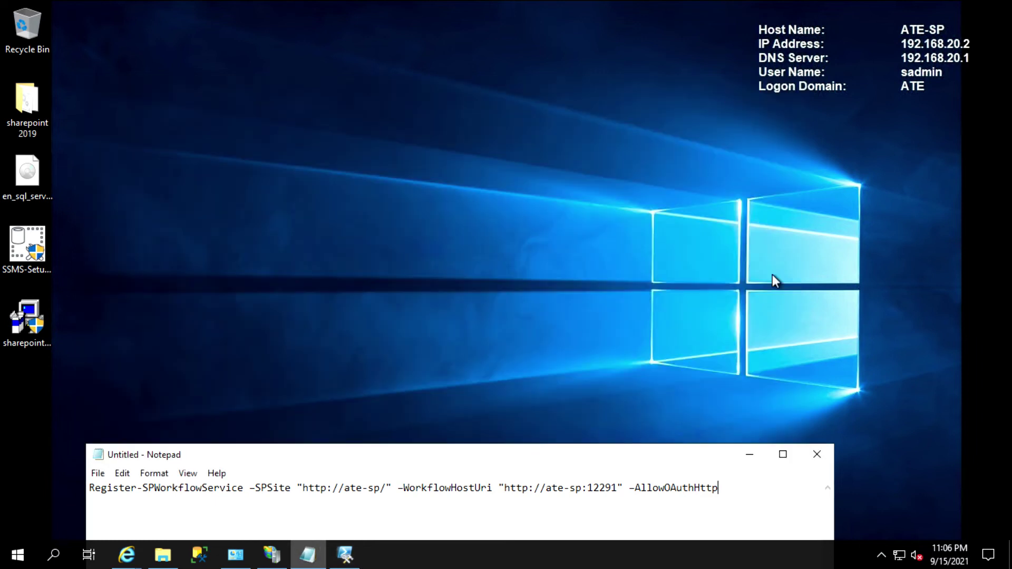
Install SharePoint Designer 2013 from sharepointdesigner_64bit with default settings and accepted license terms
{"action": "left_click", "coordinate": [750, 456]}
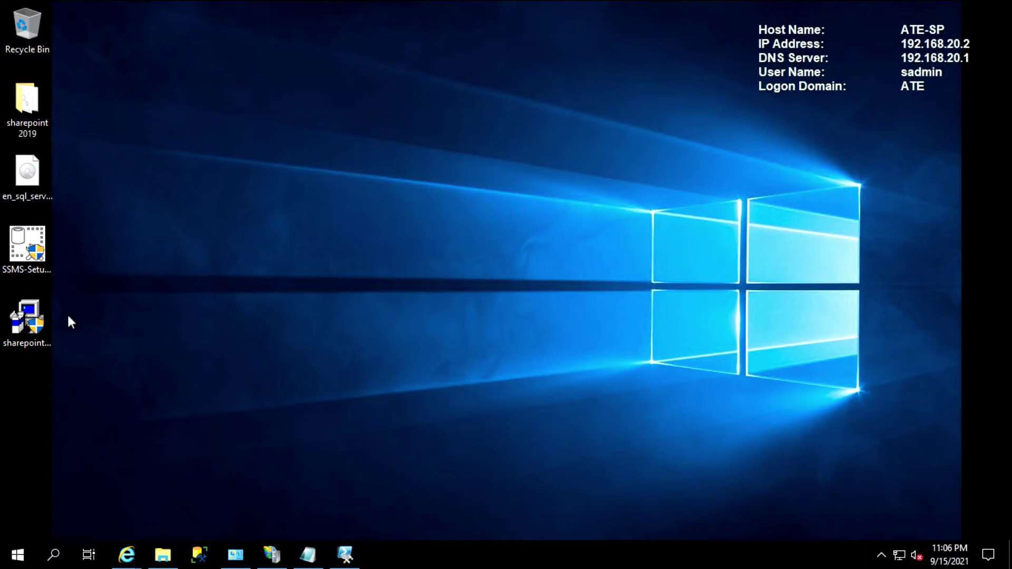
{"action": "double_click", "coordinate": [26, 319]}
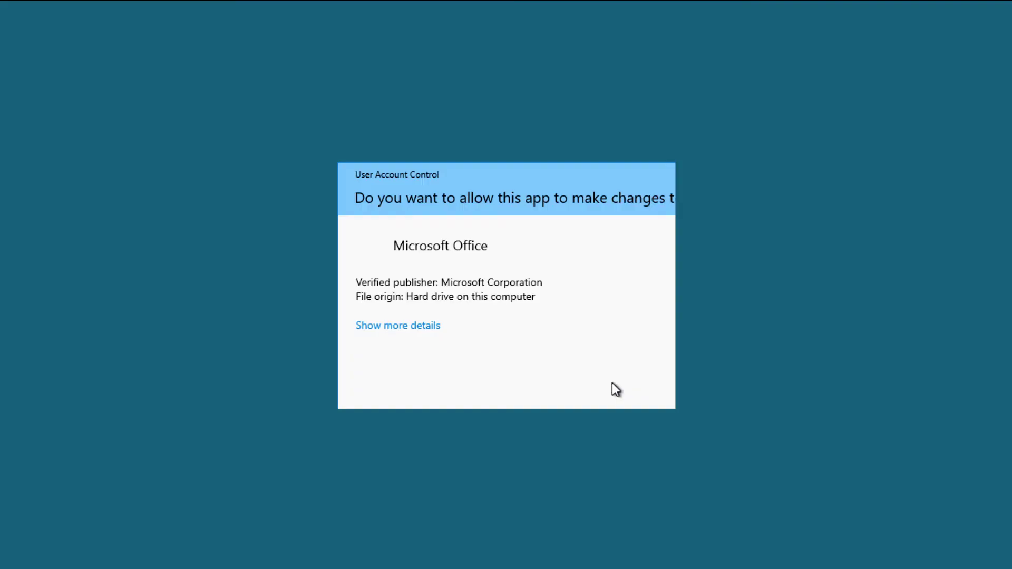
{"action": "left_click", "coordinate": [477, 377]}
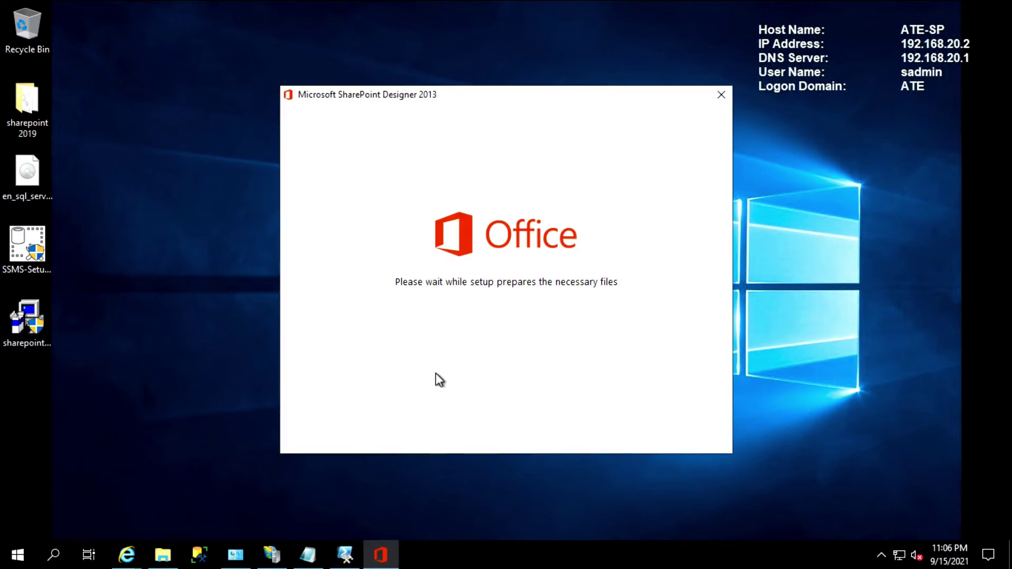
{"action": "left_click", "coordinate": [404, 417]}
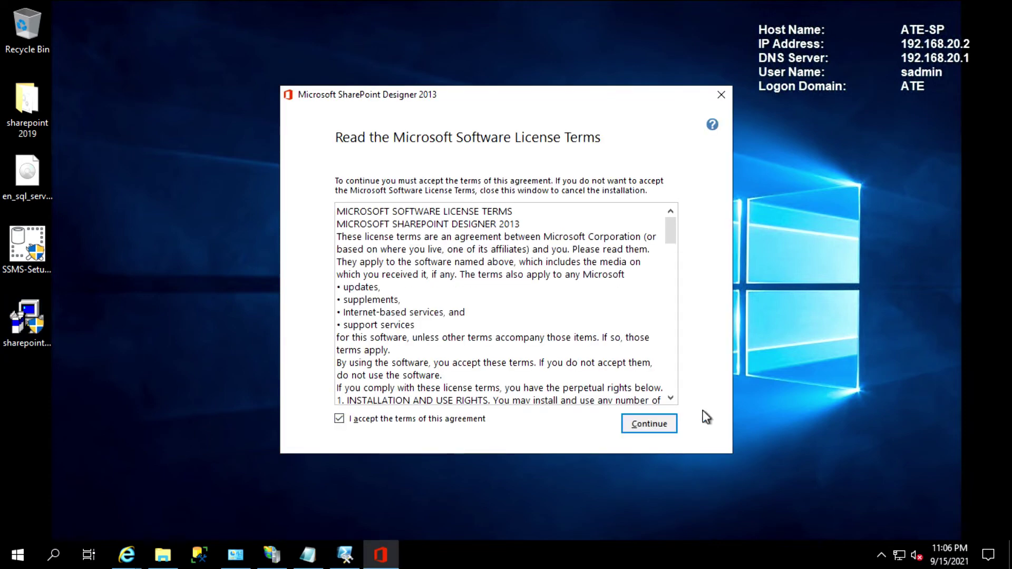
{"action": "left_click", "coordinate": [633, 419]}
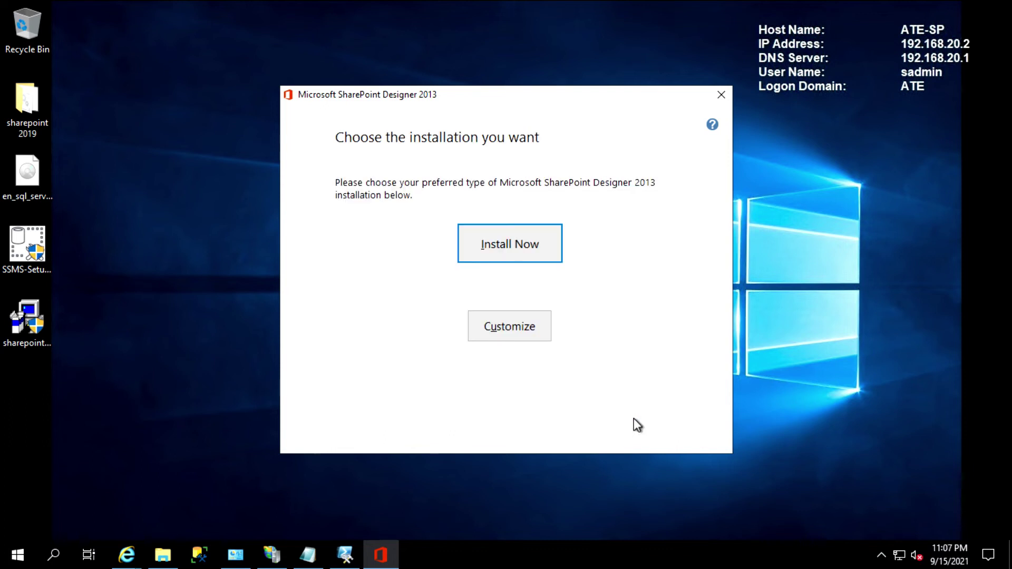
{"action": "left_click", "coordinate": [540, 247]}
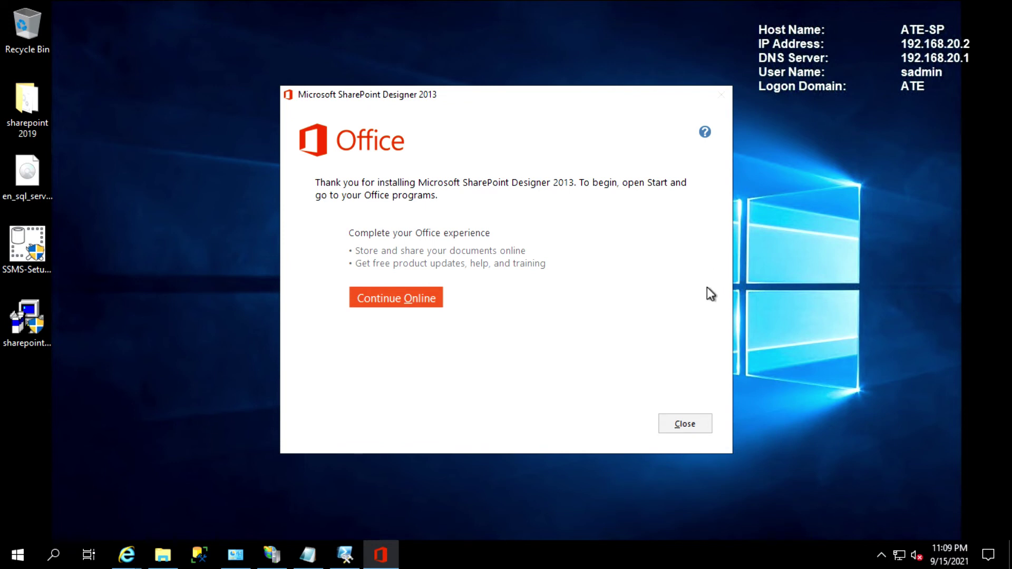
{"action": "left_click", "coordinate": [683, 424]}
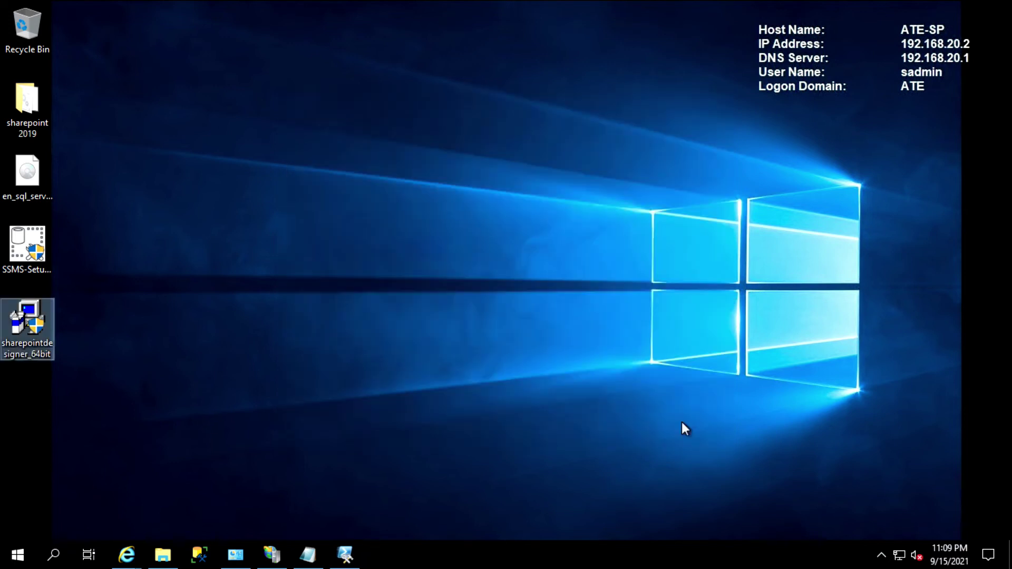
Pin SharePoint Designer 2013 to the taskbar from the Start menu
{"action": "left_click", "coordinate": [14, 561]}
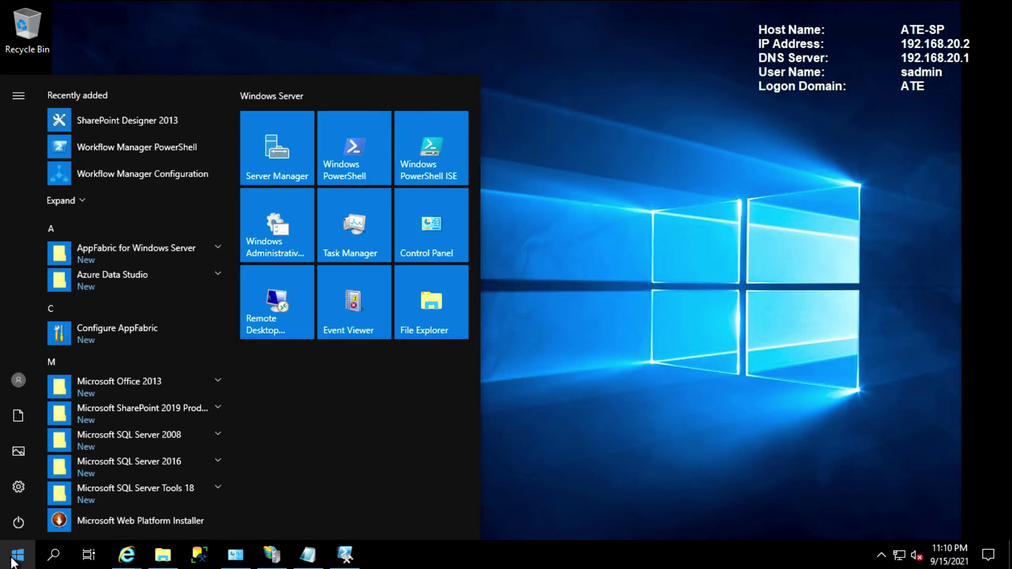
{"action": "right_click", "coordinate": [135, 117]}
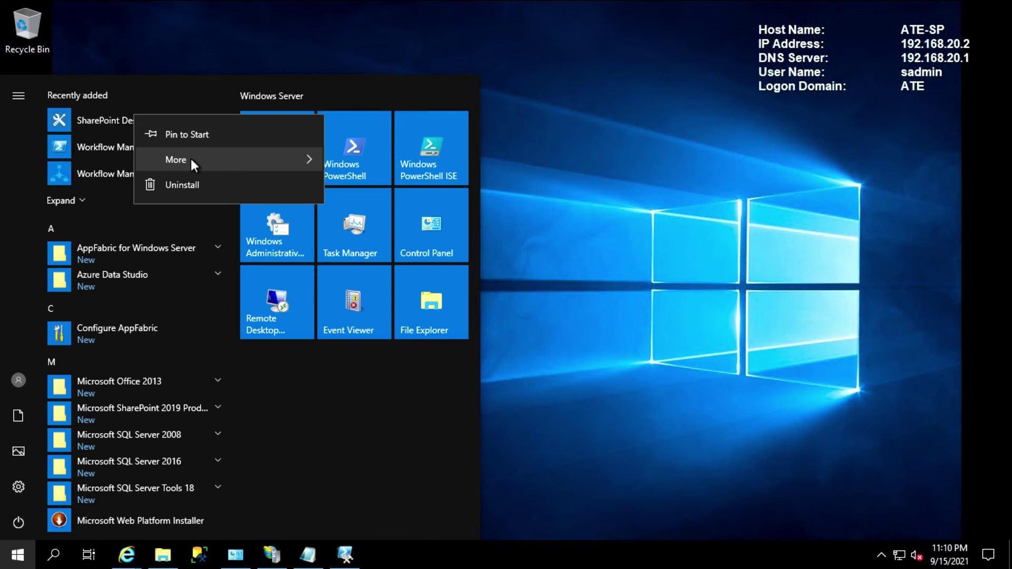
{"action": "mouse_move", "coordinate": [191, 160]}
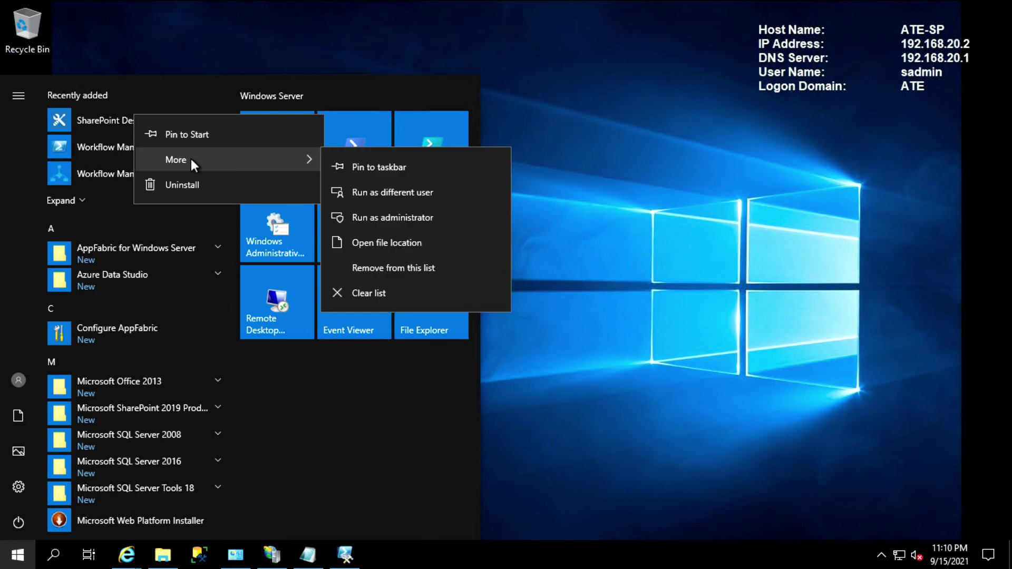
{"action": "left_click", "coordinate": [425, 167]}
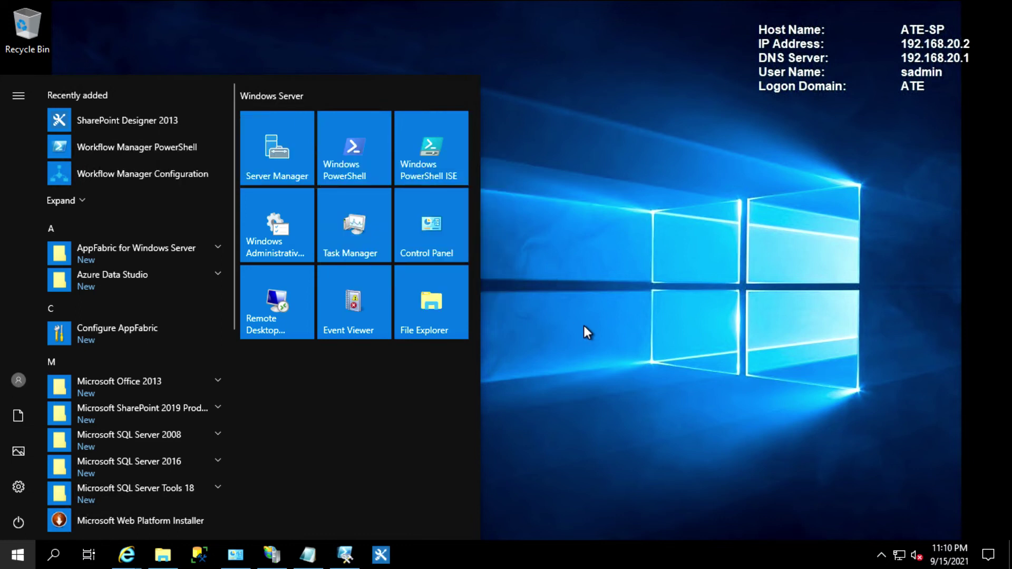
{"action": "left_click", "coordinate": [584, 325]}
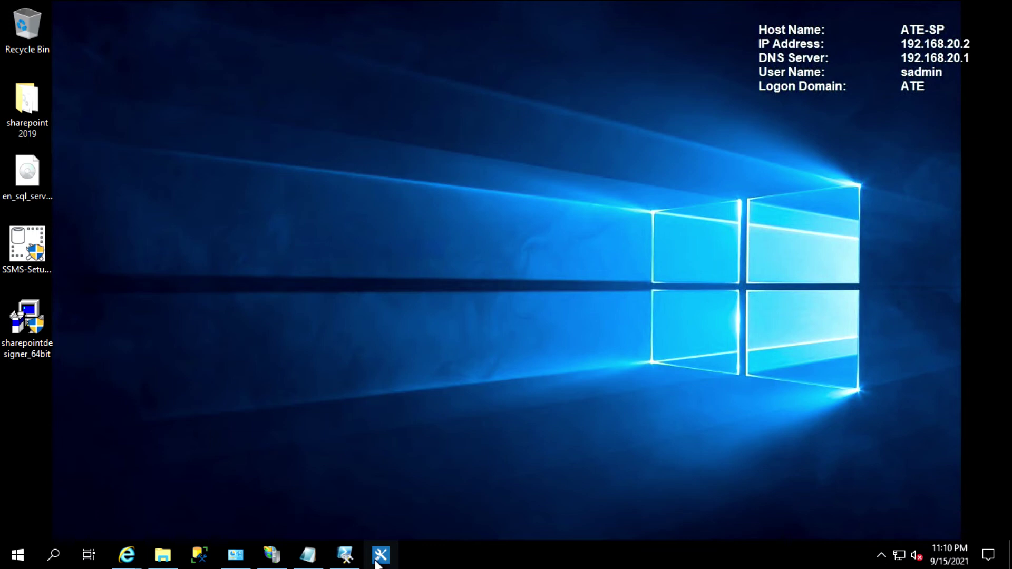
Launch SharePoint Designer 2013 and choose to be asked about updates later
{"action": "left_click", "coordinate": [18, 555]}
{"action": "left_click", "coordinate": [118, 120]}
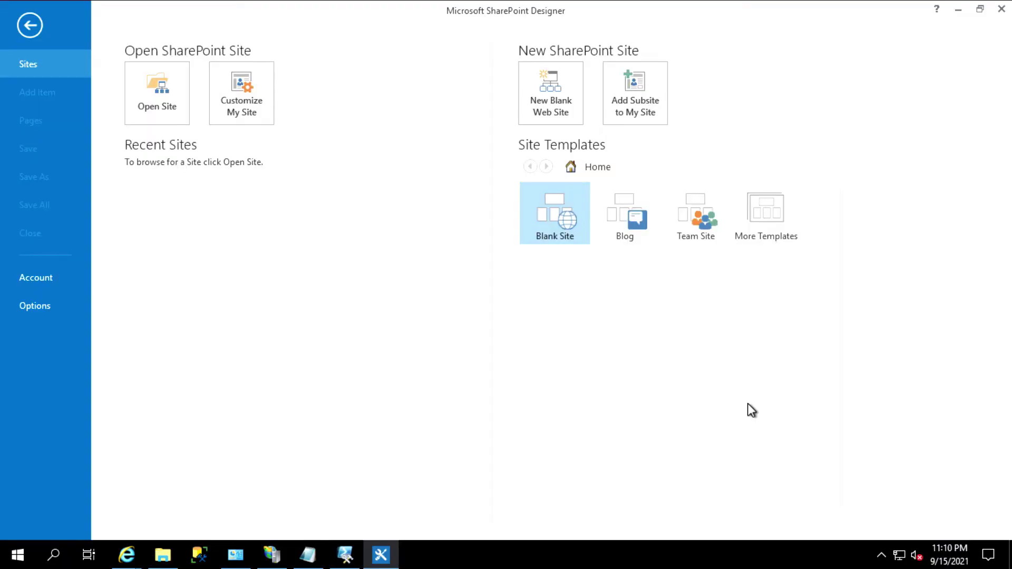
{"action": "left_click", "coordinate": [365, 283]}
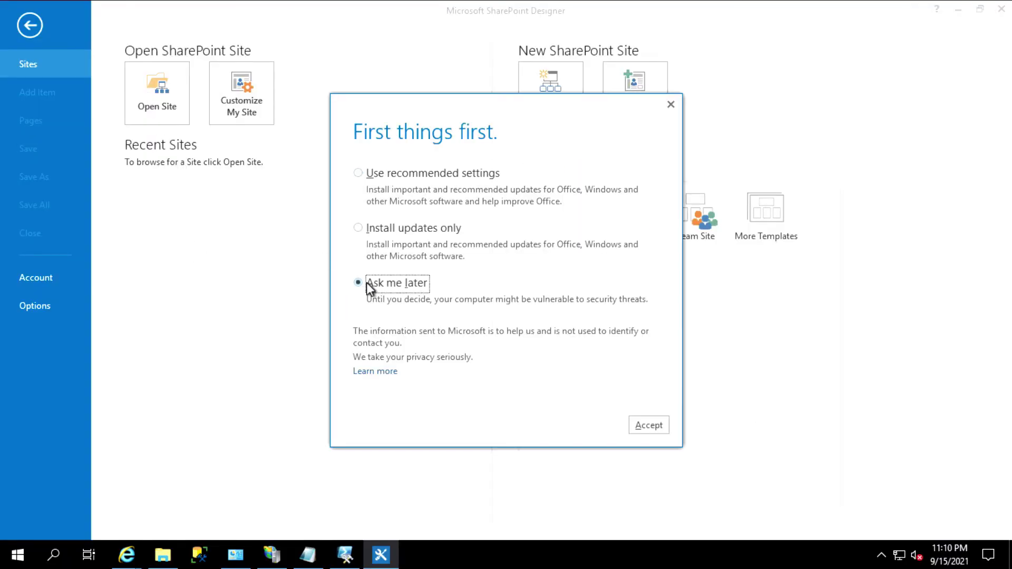
{"action": "left_click", "coordinate": [648, 426]}
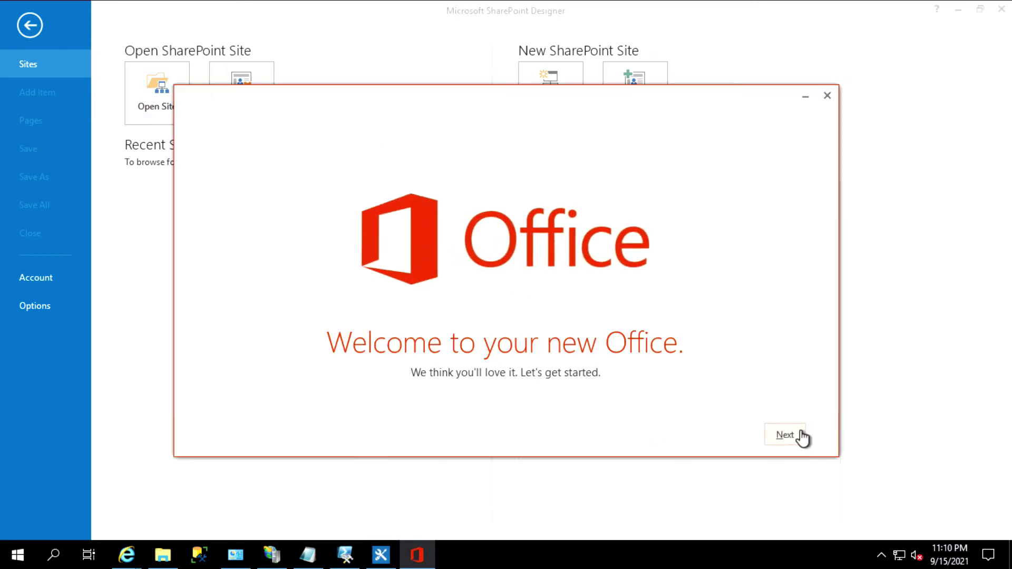
Step through the Office welcome screens, decline the first-run offer, and close it
{"action": "left_click", "coordinate": [799, 438]}
{"action": "left_click", "coordinate": [795, 439]}
{"action": "left_click", "coordinate": [796, 439]}
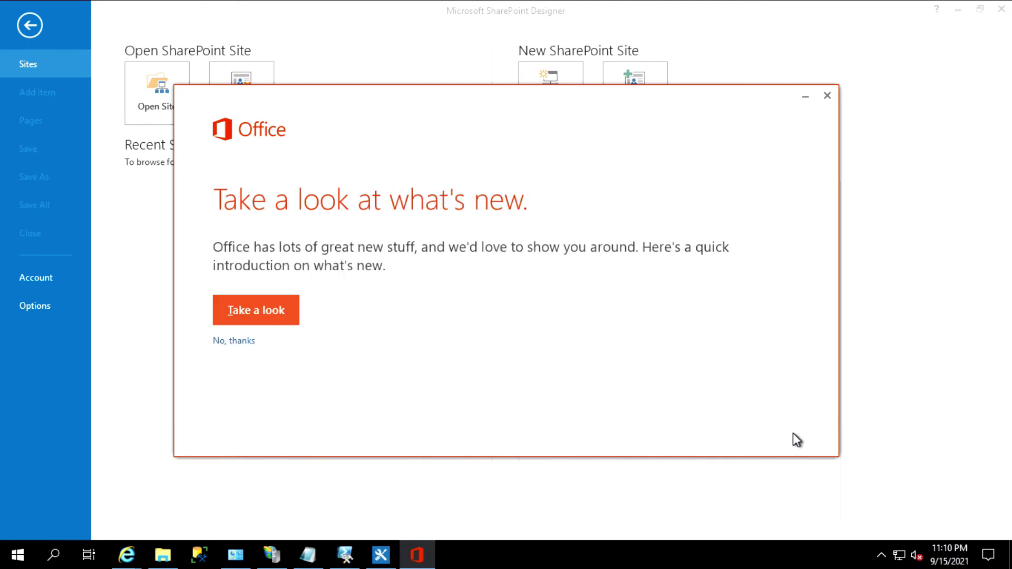
{"action": "left_click", "coordinate": [217, 341]}
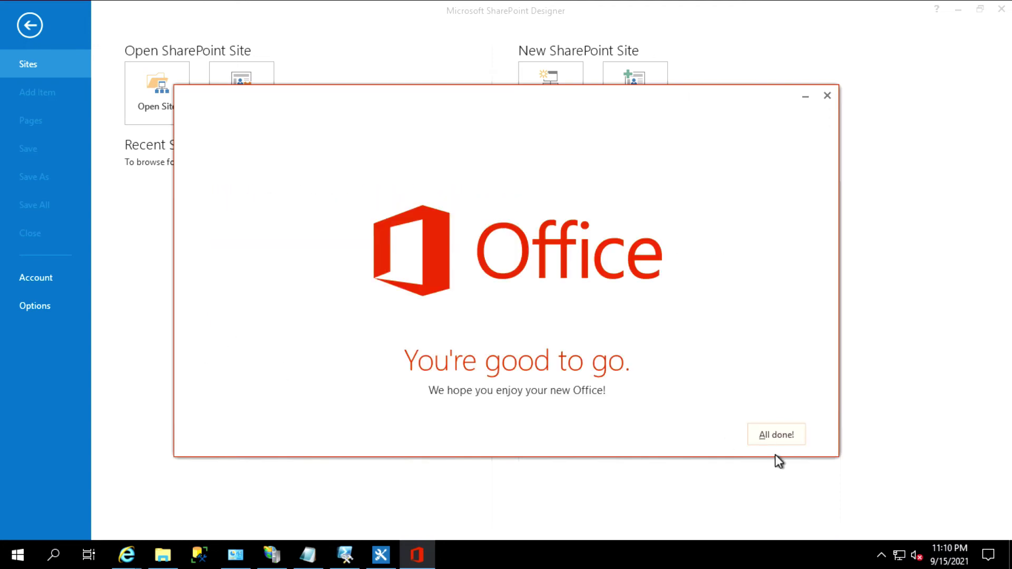
{"action": "left_click", "coordinate": [779, 440]}
{"action": "left_click", "coordinate": [163, 100]}
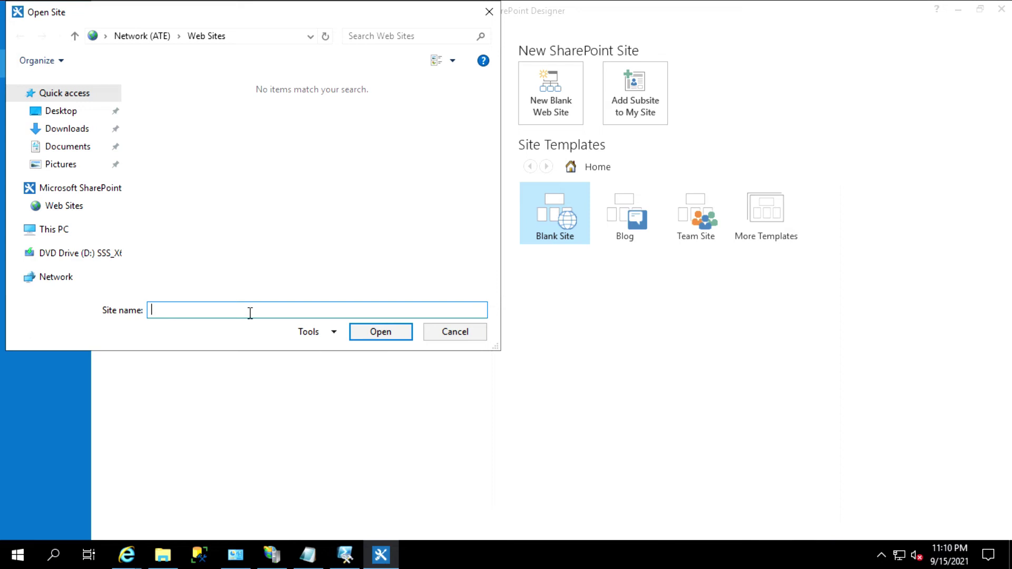
{"action": "type", "text": "http://ate-sp"}
{"action": "left_click", "coordinate": [372, 334]}
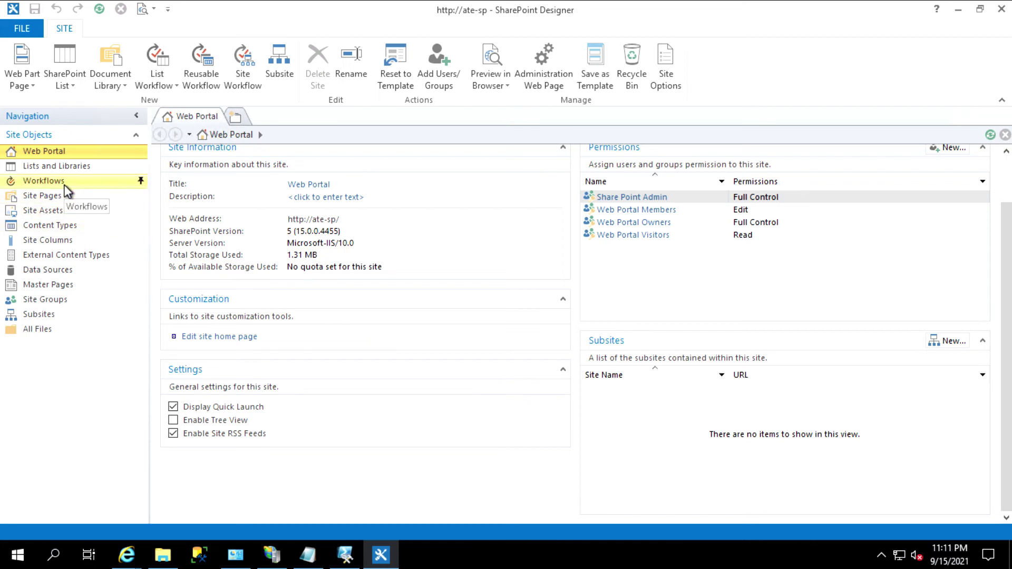
Show the Documents library's settings page from Lists and Libraries
{"action": "left_click", "coordinate": [69, 166]}
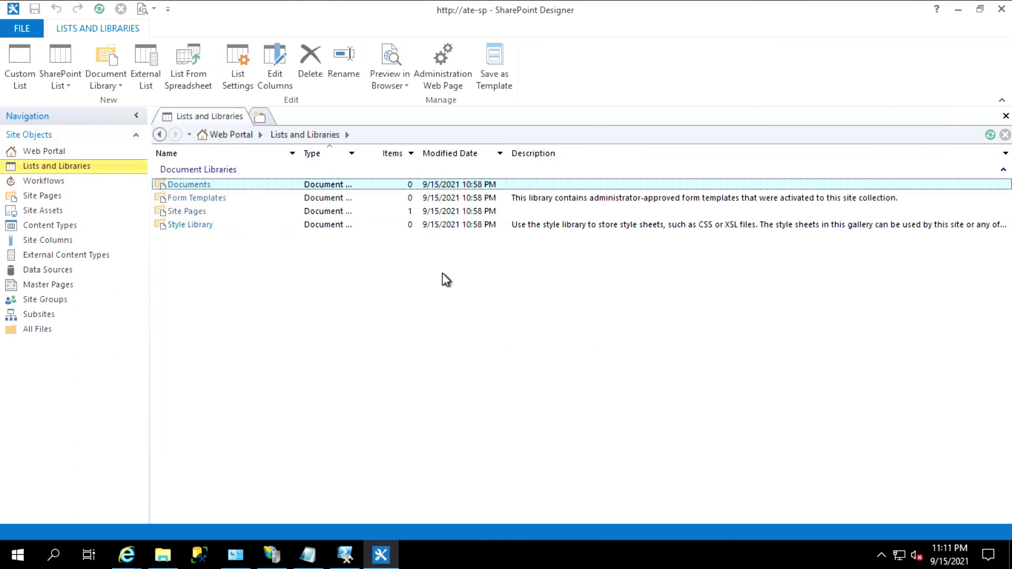
{"action": "left_click", "coordinate": [196, 185]}
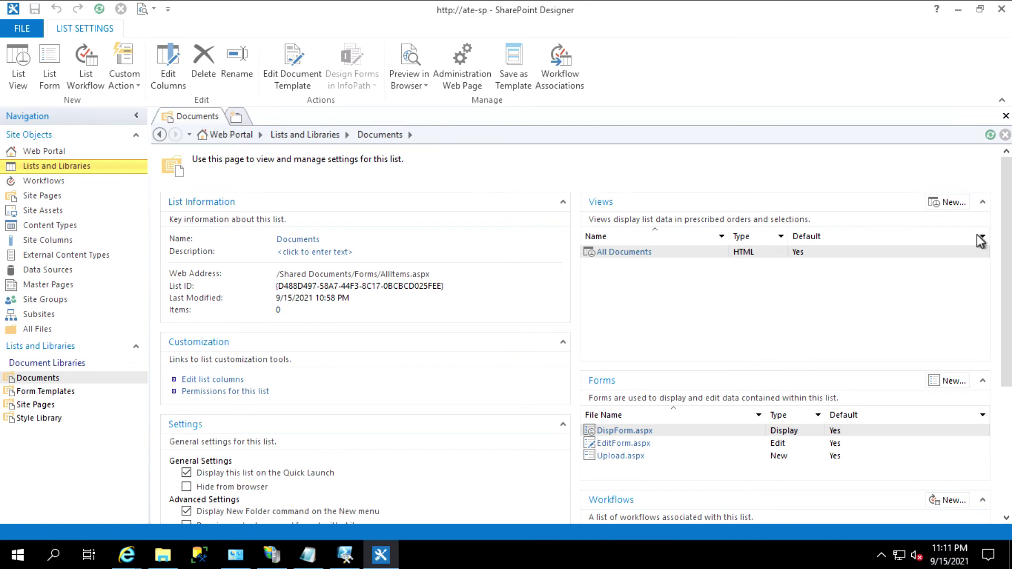
{"action": "left_click_drag", "start_coordinate": [1006, 185], "coordinate": [1006, 245]}
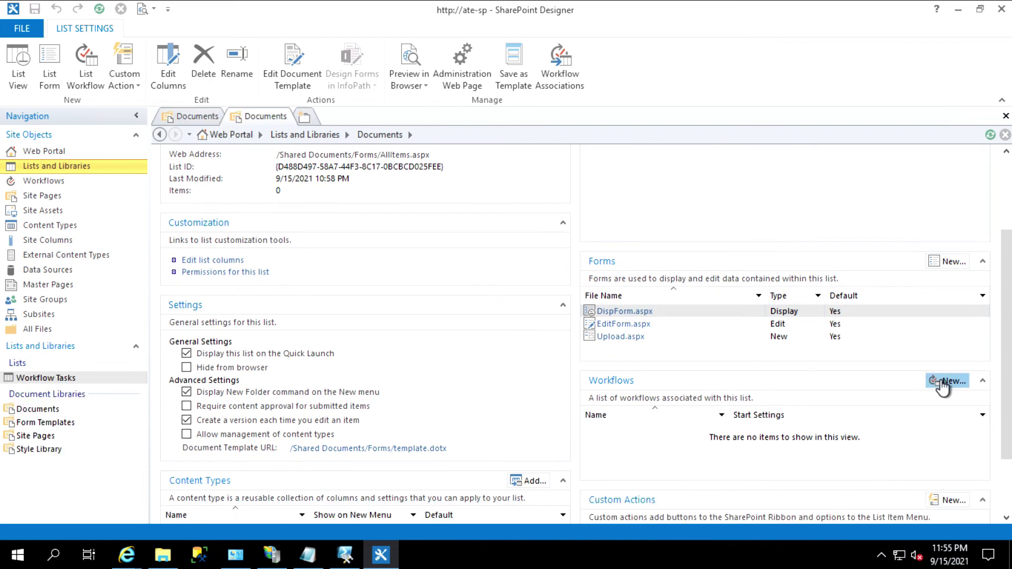
Create a new list workflow on Documents named webportaltest
{"action": "left_click", "coordinate": [947, 380]}
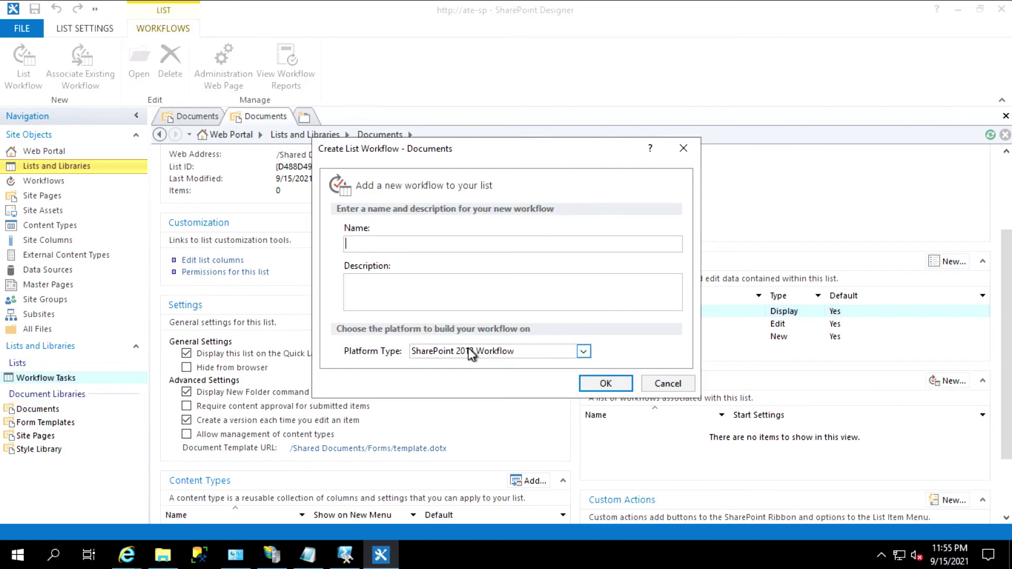
{"action": "type", "text": "webportaL"}
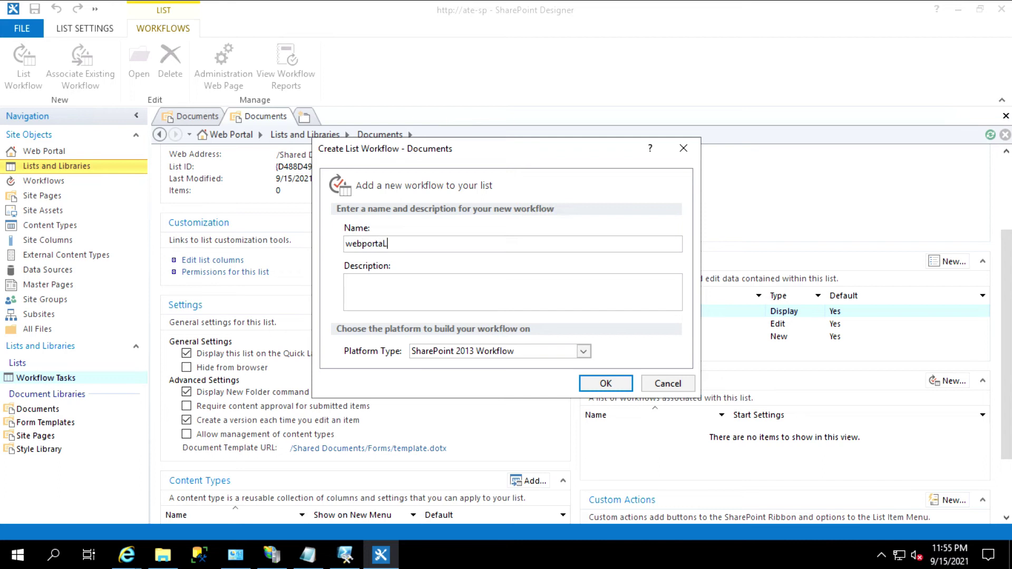
{"action": "key", "text": "BackSpace"}
{"action": "type", "text": "ltest"}
{"action": "left_click", "coordinate": [616, 384]}
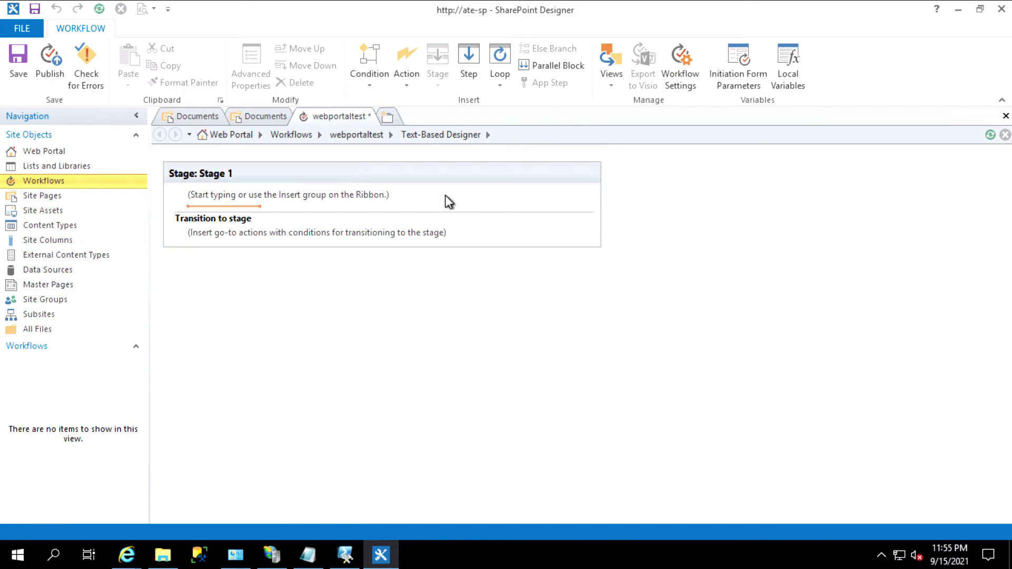
Add a Send an Email action to Share Point Admin with subject and body 'test'
{"action": "left_click", "coordinate": [405, 89]}
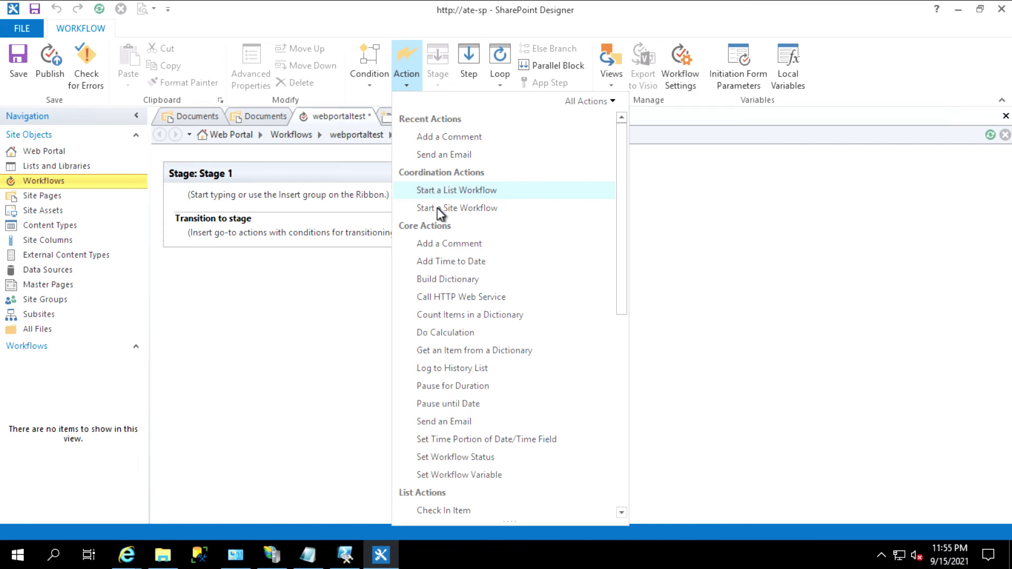
{"action": "left_click", "coordinate": [497, 421]}
{"action": "left_click", "coordinate": [248, 206]}
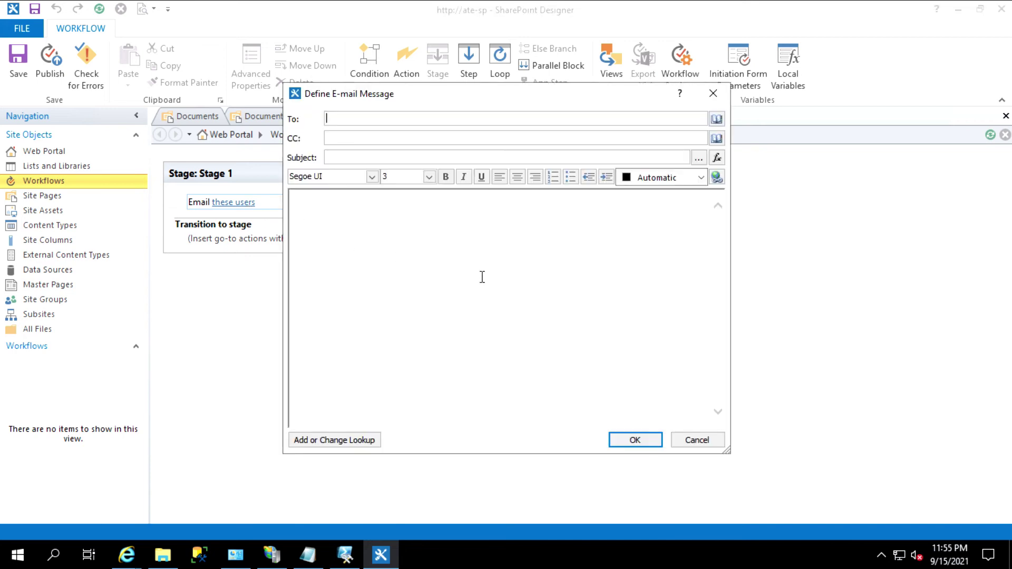
{"action": "left_click", "coordinate": [717, 119]}
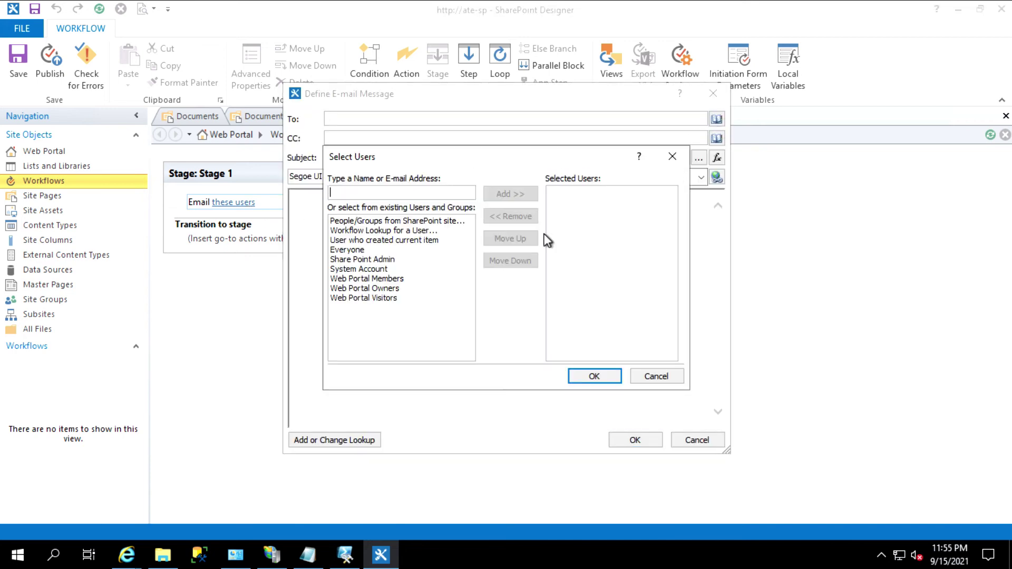
{"action": "type", "text": "sadmin"}
{"action": "left_click", "coordinate": [510, 194]}
{"action": "left_click", "coordinate": [594, 376]}
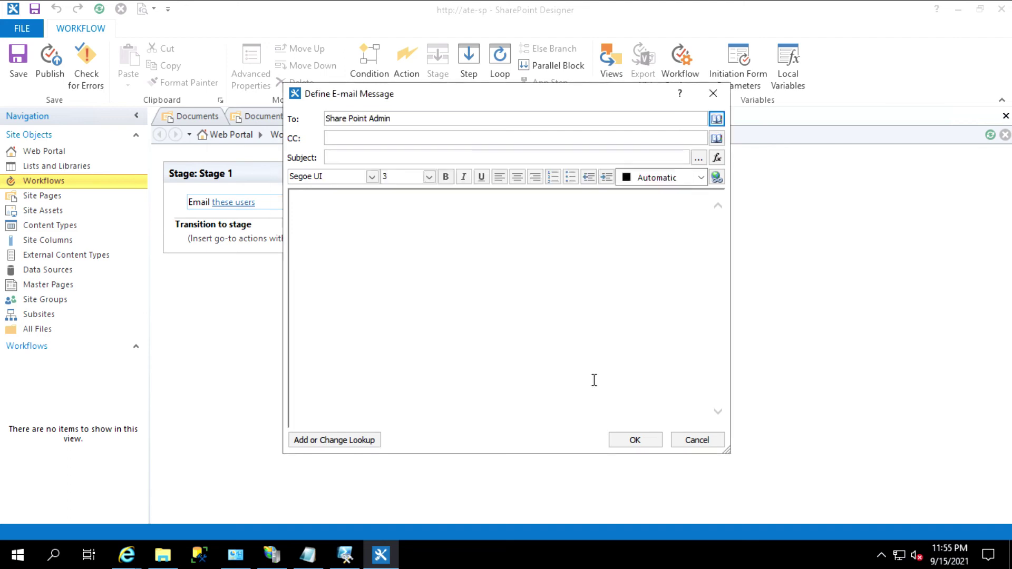
{"action": "left_click", "coordinate": [375, 160]}
{"action": "type", "text": "test"}
{"action": "left_click", "coordinate": [384, 211]}
{"action": "type", "text": "test"}
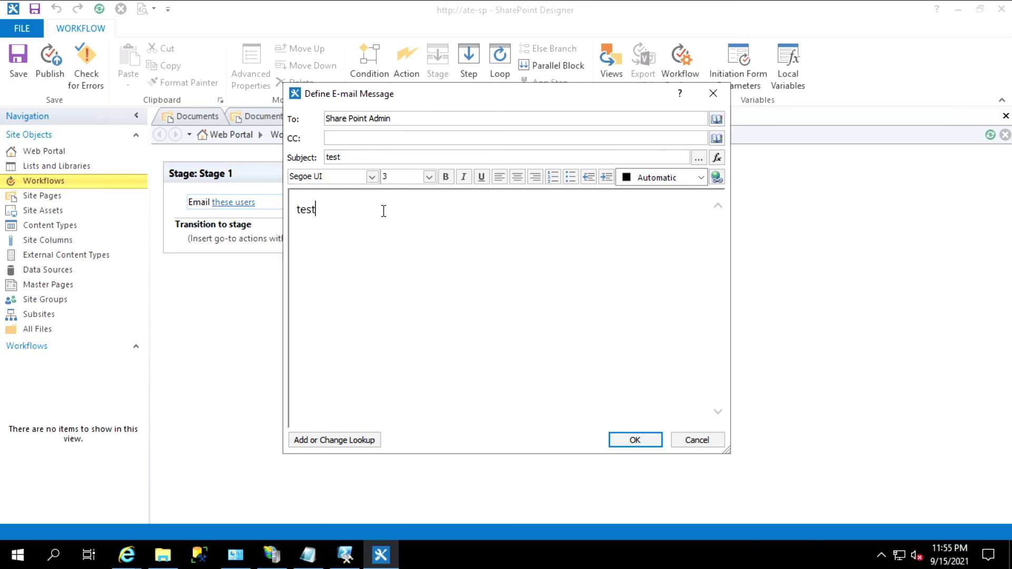
{"action": "left_click", "coordinate": [627, 440]}
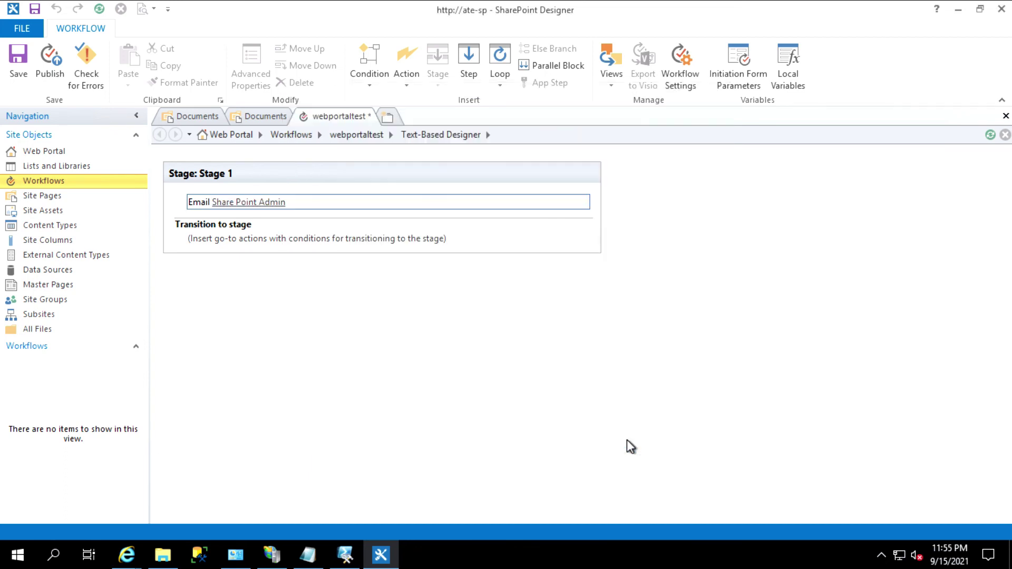
Route Stage 1 to End of Workflow, then check the workflow and find no errors
{"action": "left_click", "coordinate": [236, 241]}
{"action": "left_click", "coordinate": [283, 310]}
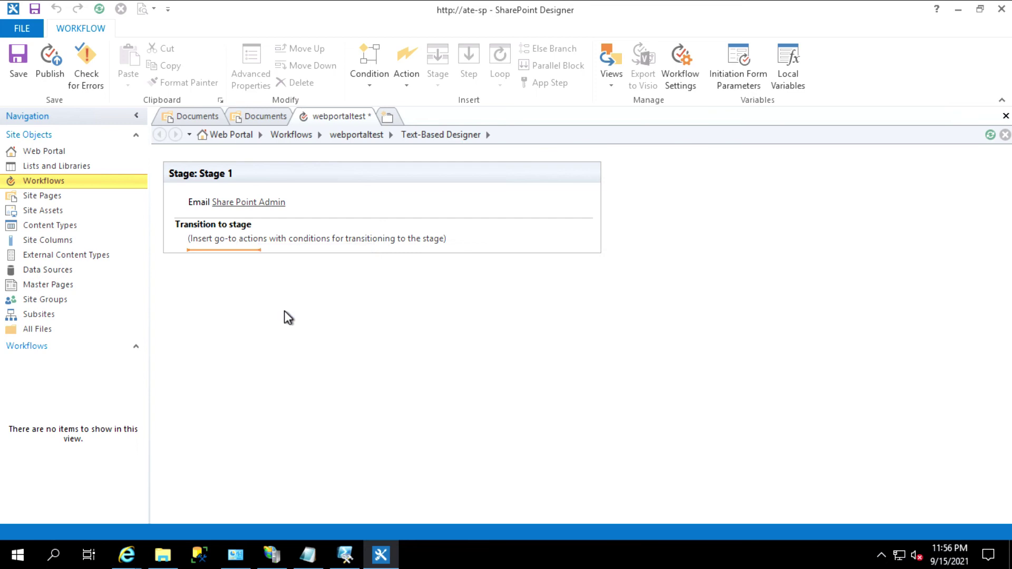
{"action": "left_click", "coordinate": [227, 243]}
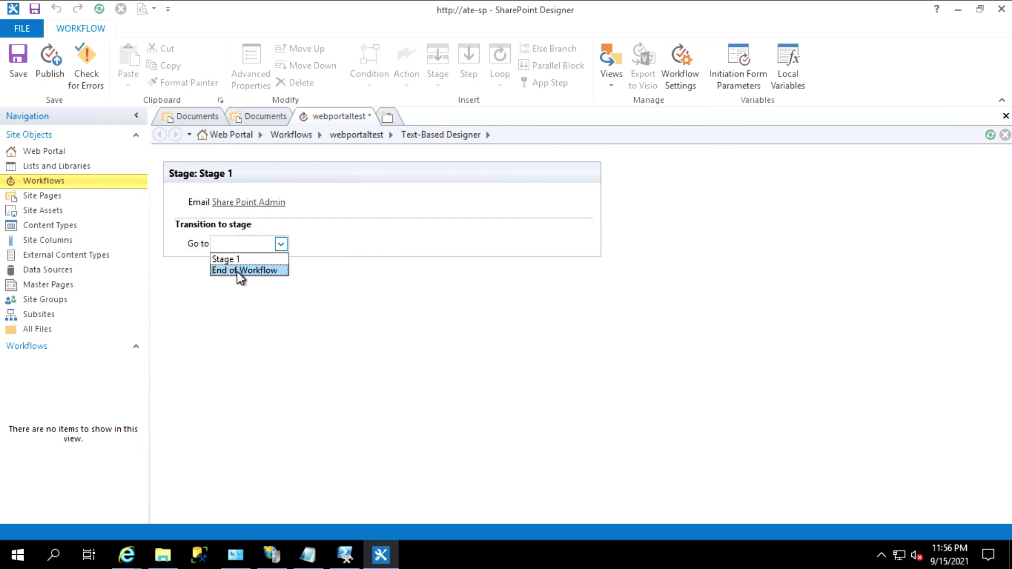
{"action": "left_click", "coordinate": [236, 271]}
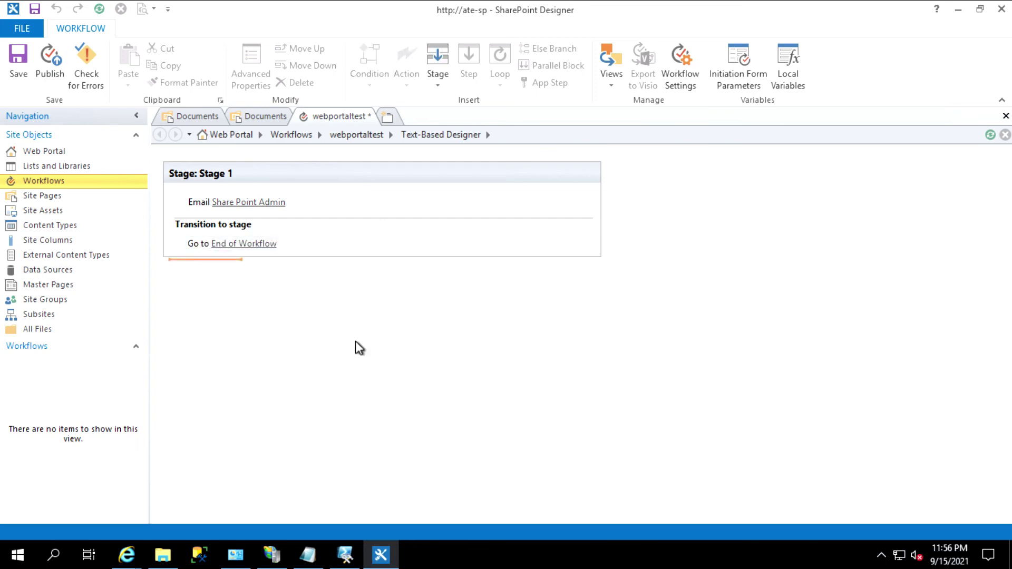
{"action": "left_click", "coordinate": [93, 70]}
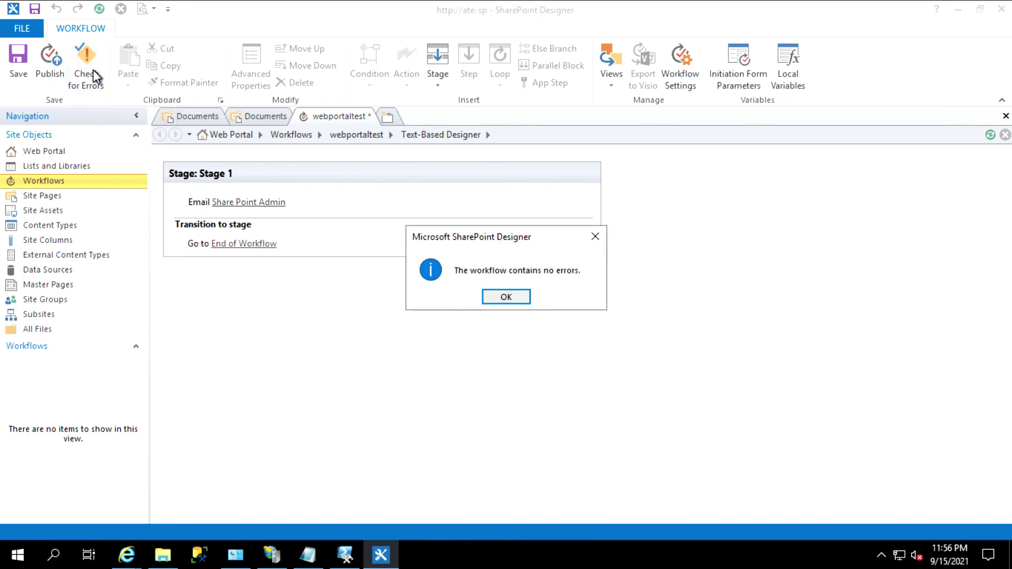
{"action": "left_click", "coordinate": [509, 296]}
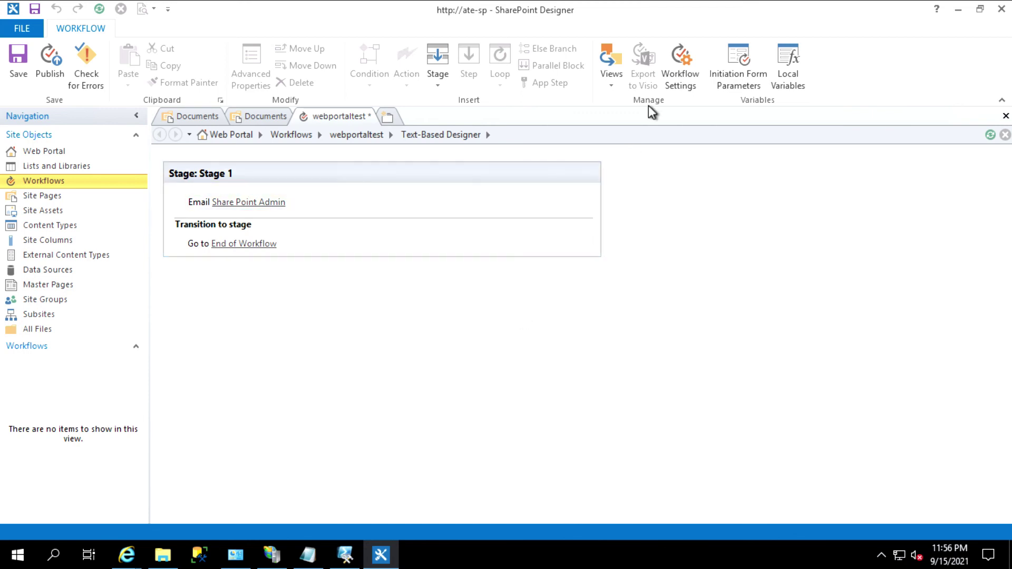
Set webportaltest to start automatically when an item is created, and save it
{"action": "left_click", "coordinate": [673, 71]}
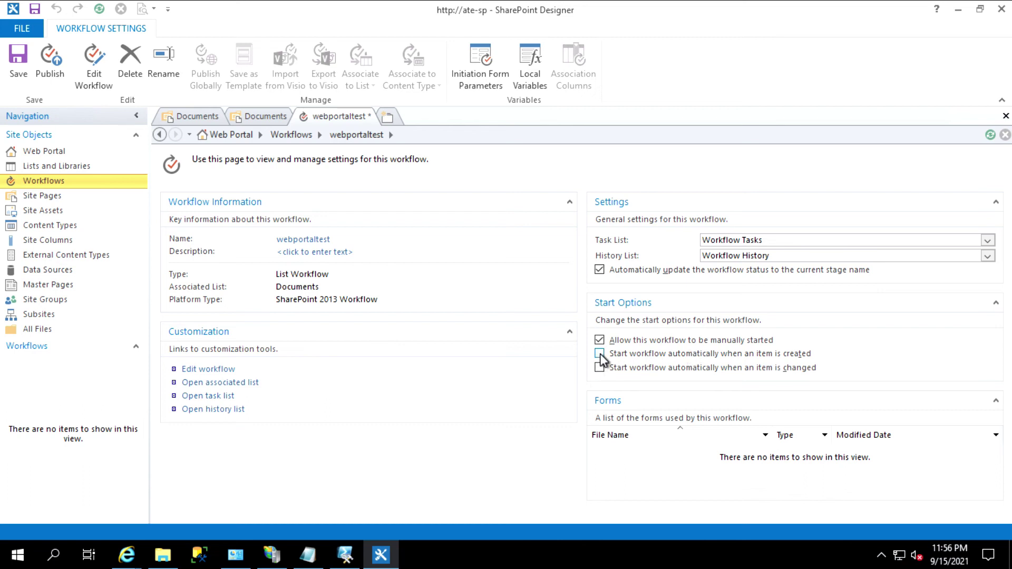
{"action": "left_click", "coordinate": [600, 355]}
{"action": "left_click", "coordinate": [14, 63]}
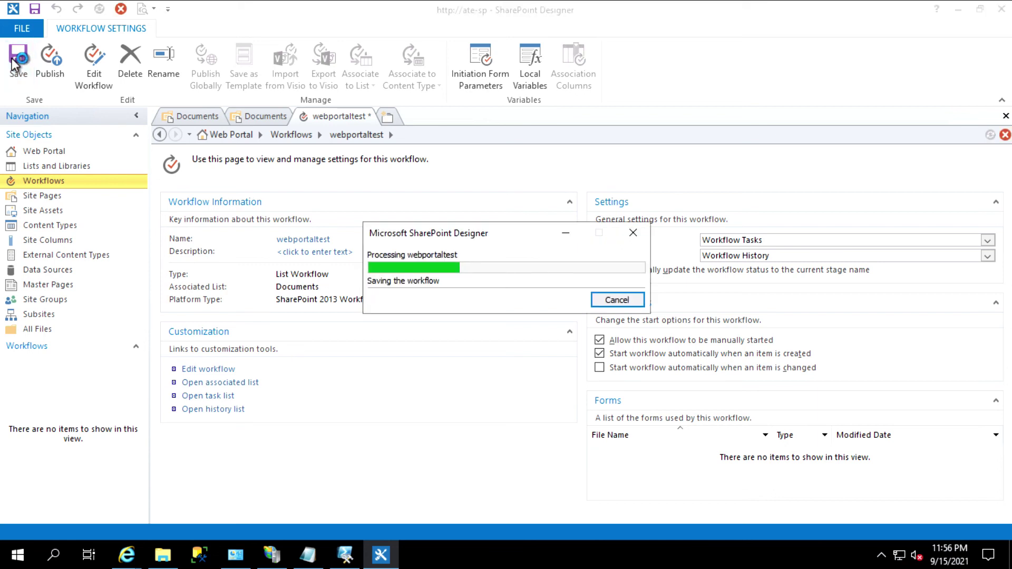
Publish the workflow and review the missing App Management Shared Service Proxy error
{"action": "left_click", "coordinate": [44, 70]}
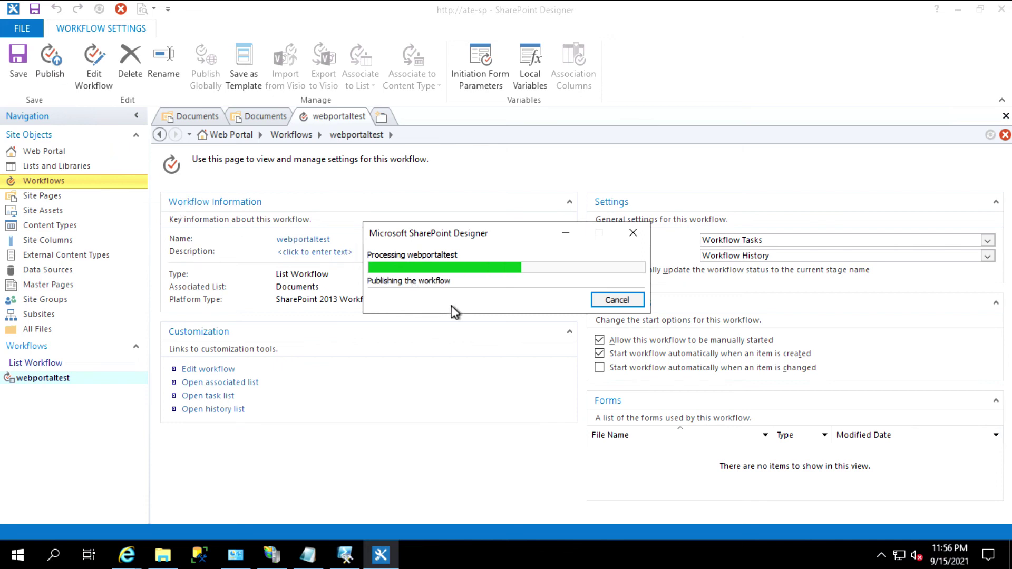
{"action": "left_click", "coordinate": [685, 292]}
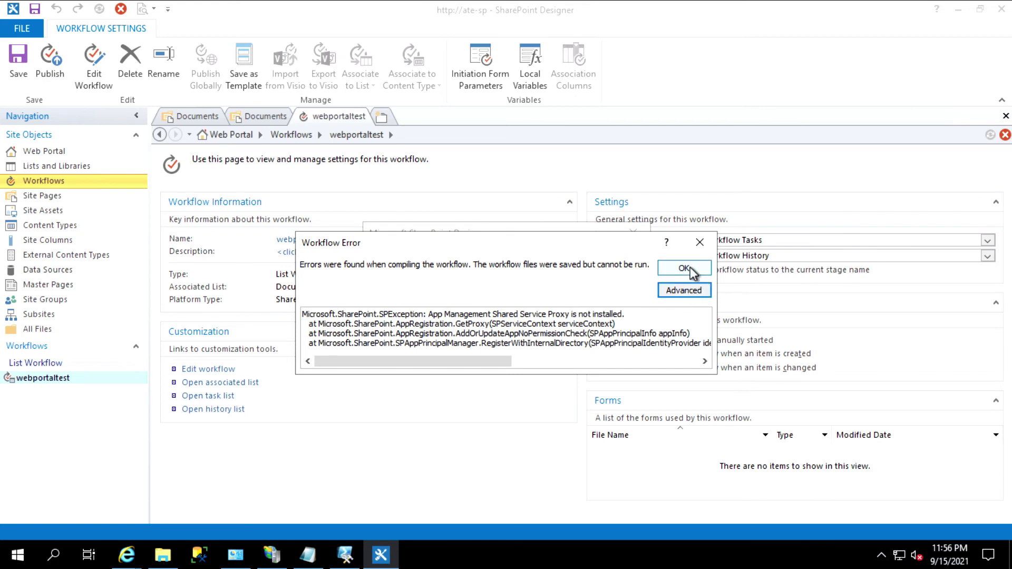
{"action": "left_click", "coordinate": [684, 268]}
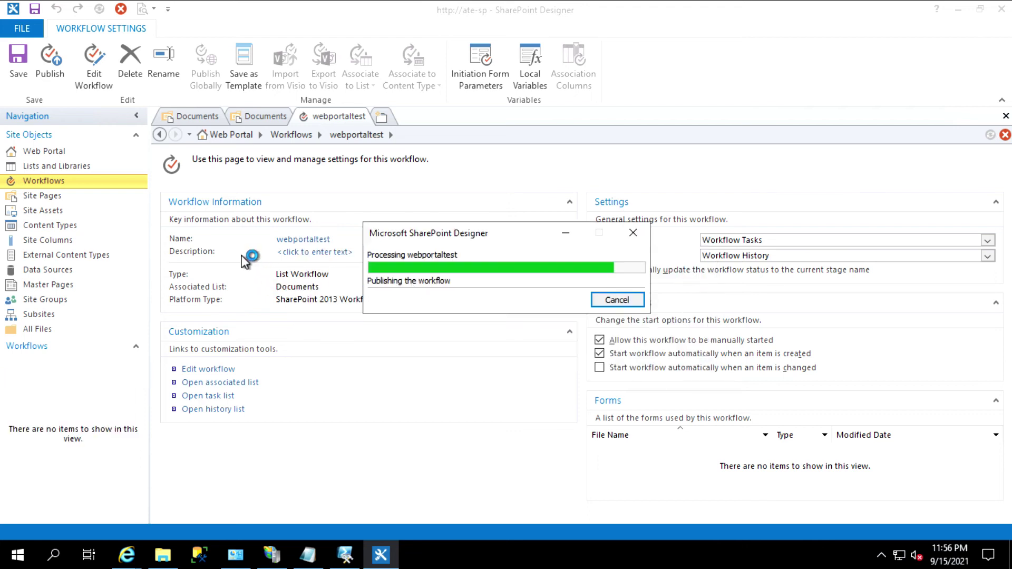
Switch to Central Administration, open Manage service applications, and expand the New menu
{"action": "left_click", "coordinate": [959, 10]}
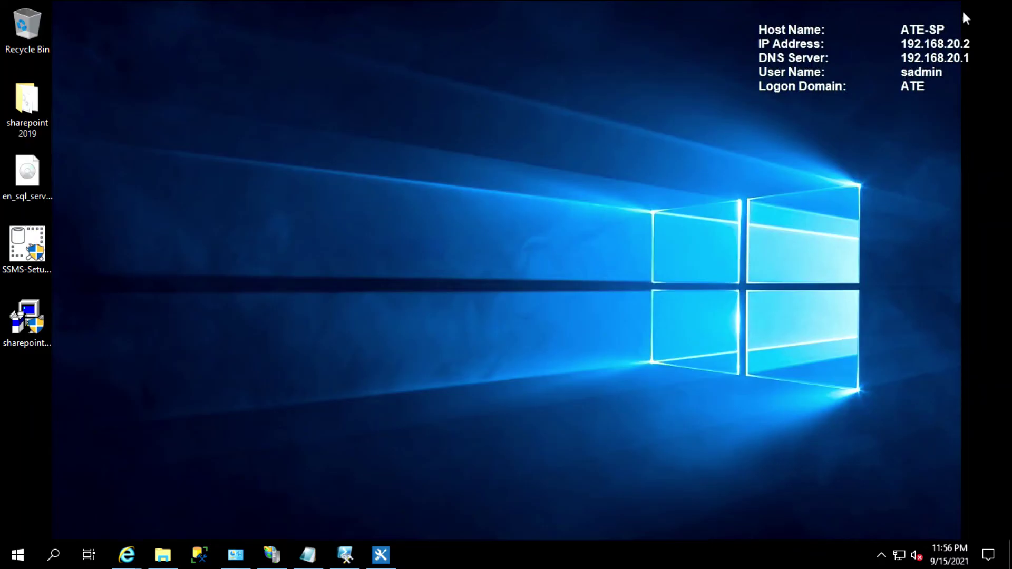
{"action": "mouse_move", "coordinate": [126, 554]}
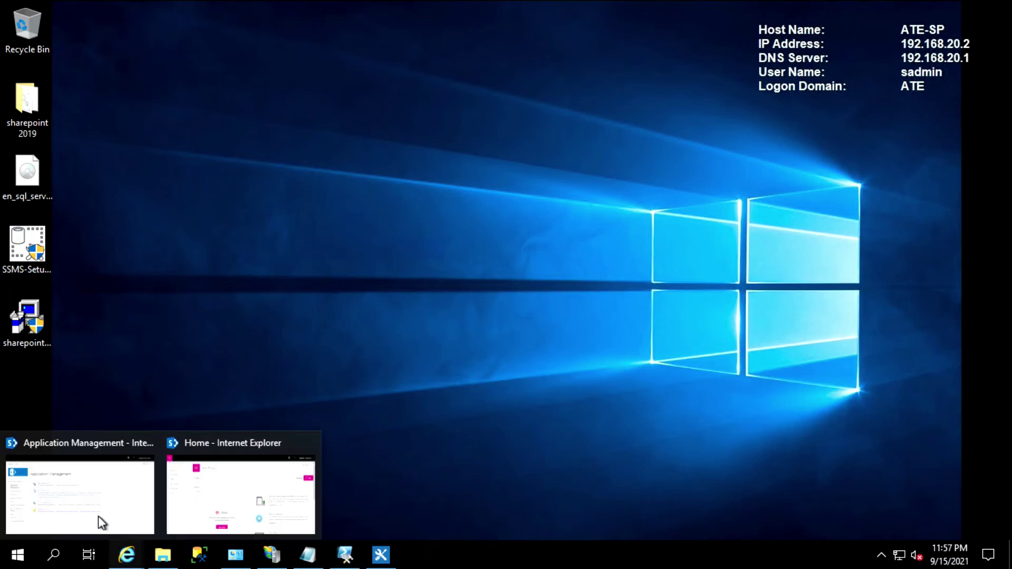
{"action": "left_click", "coordinate": [83, 497]}
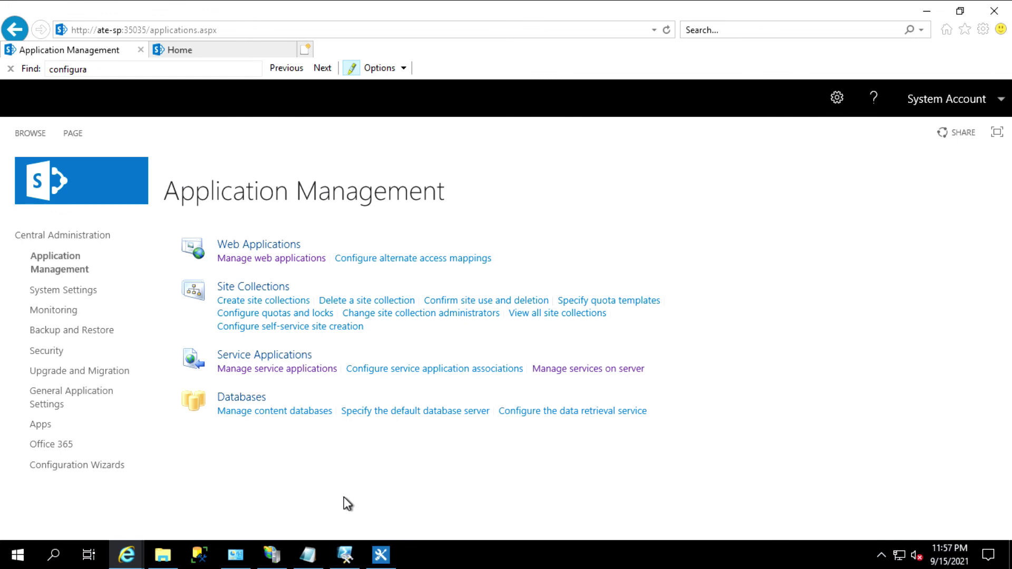
{"action": "left_click", "coordinate": [257, 378]}
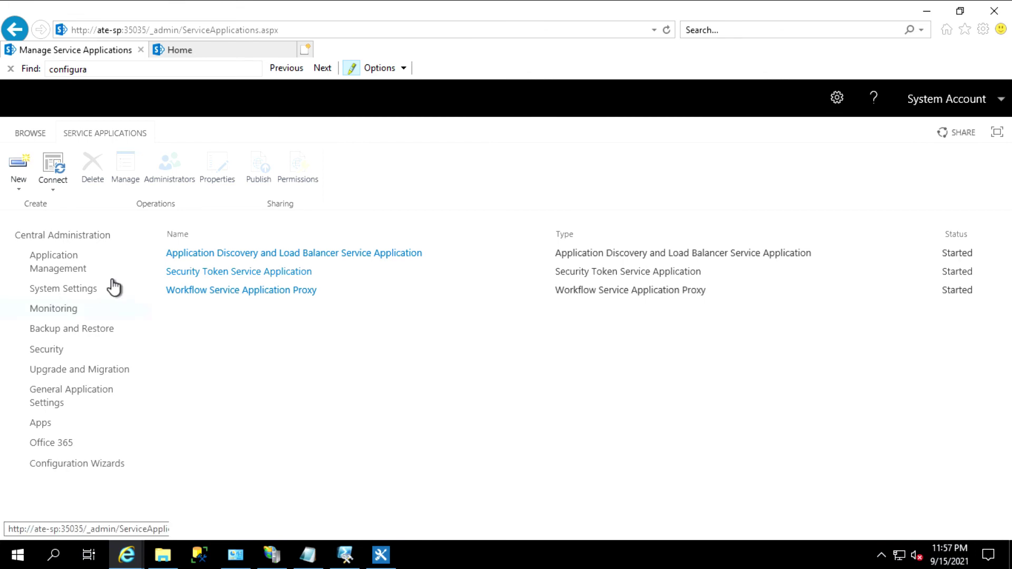
{"action": "left_click", "coordinate": [15, 178]}
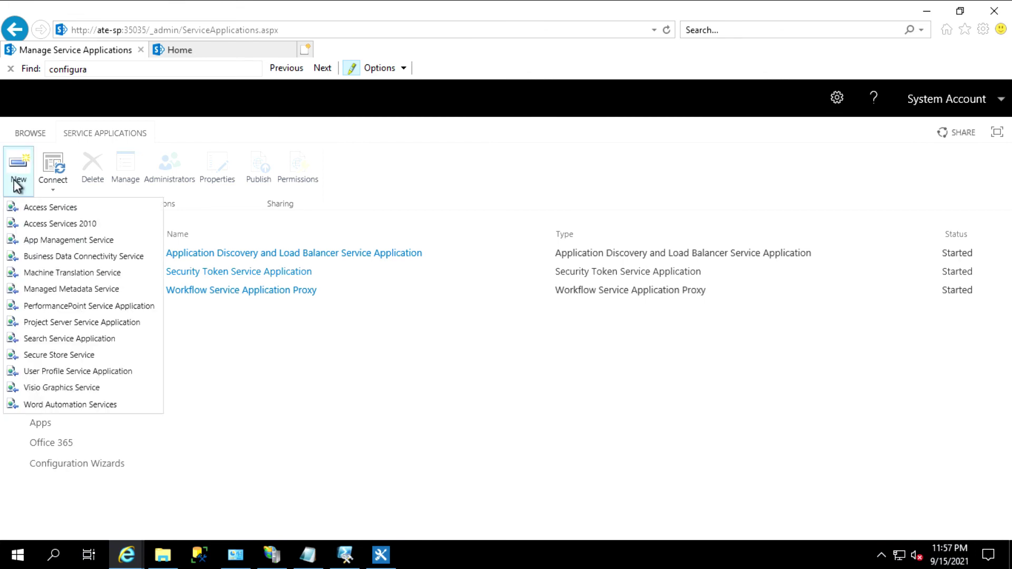
Create App Management Service 'AppManagementService' with new pool 'AppManService', then return to Application Management
{"action": "left_click", "coordinate": [37, 241]}
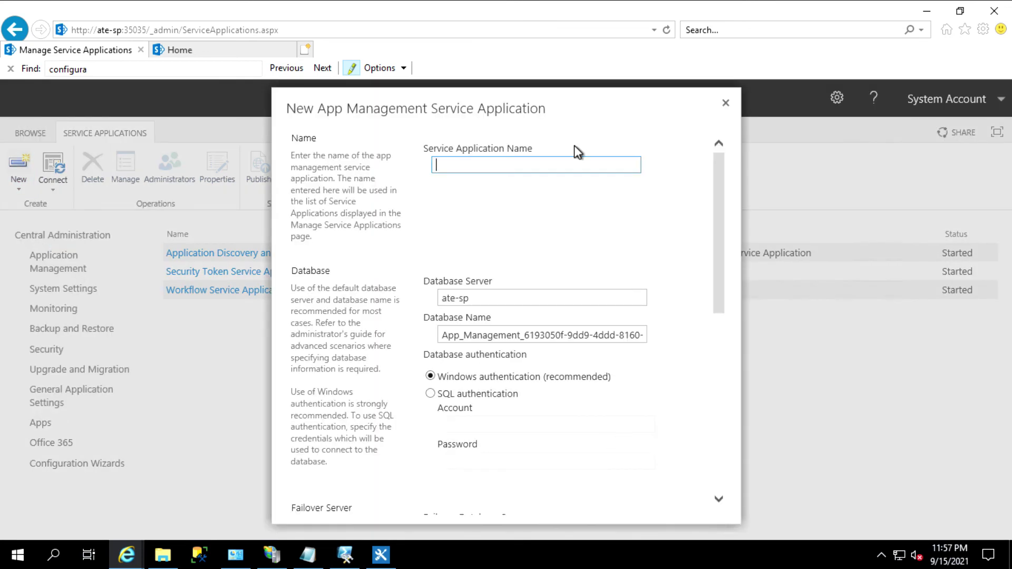
{"action": "type", "text": "AppManagementService"}
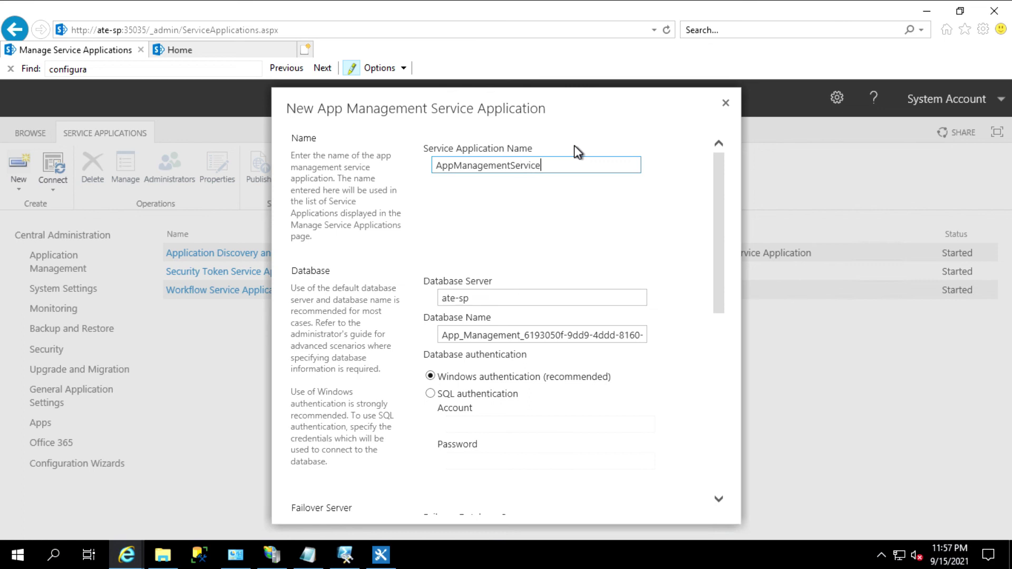
{"action": "left_click_drag", "start_coordinate": [716, 210], "coordinate": [738, 356]}
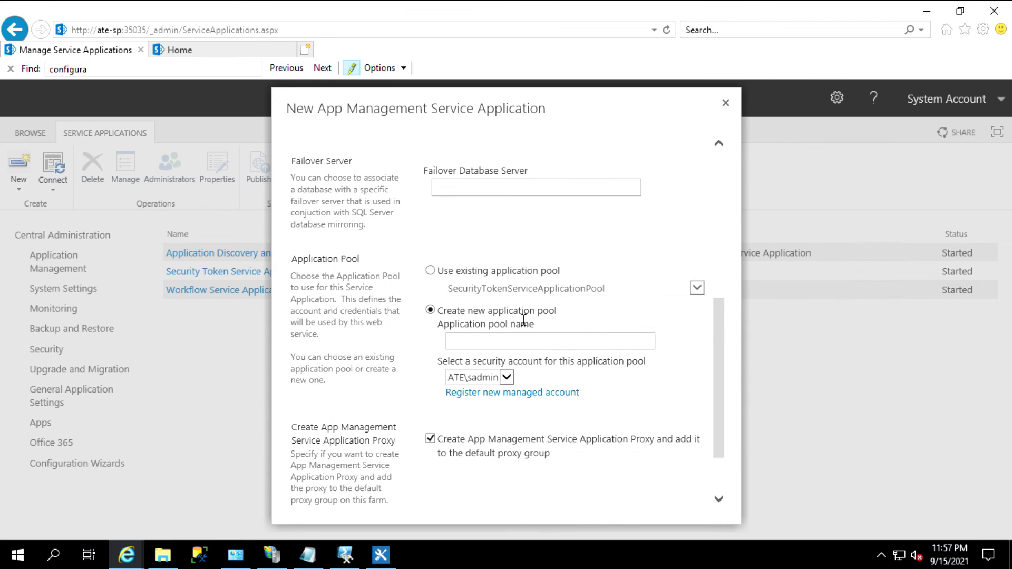
{"action": "left_click", "coordinate": [509, 342]}
{"action": "type", "text": "AppManService"}
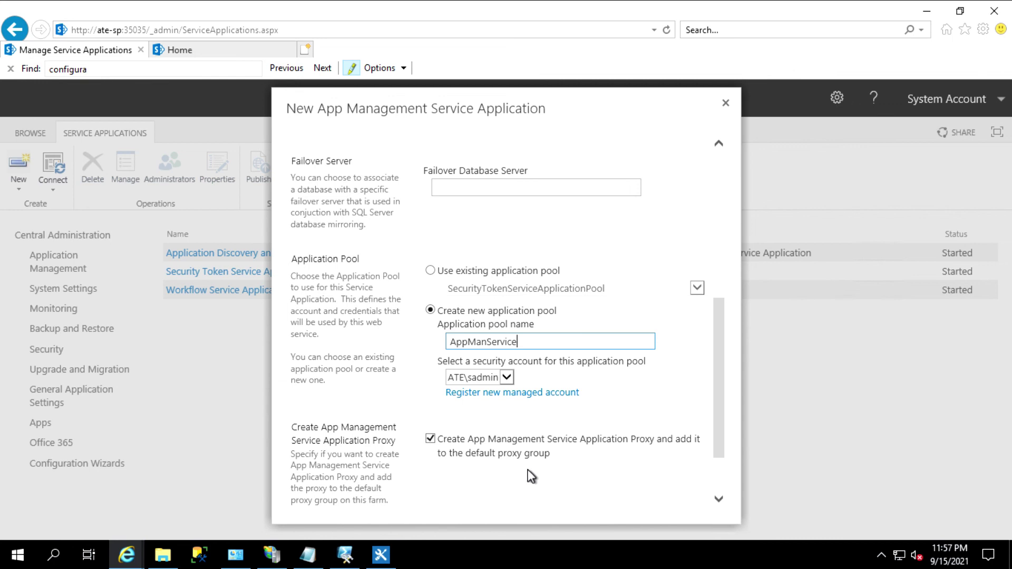
{"action": "scroll", "coordinate": [717, 413], "scroll_direction": "down", "scroll_amount": 3}
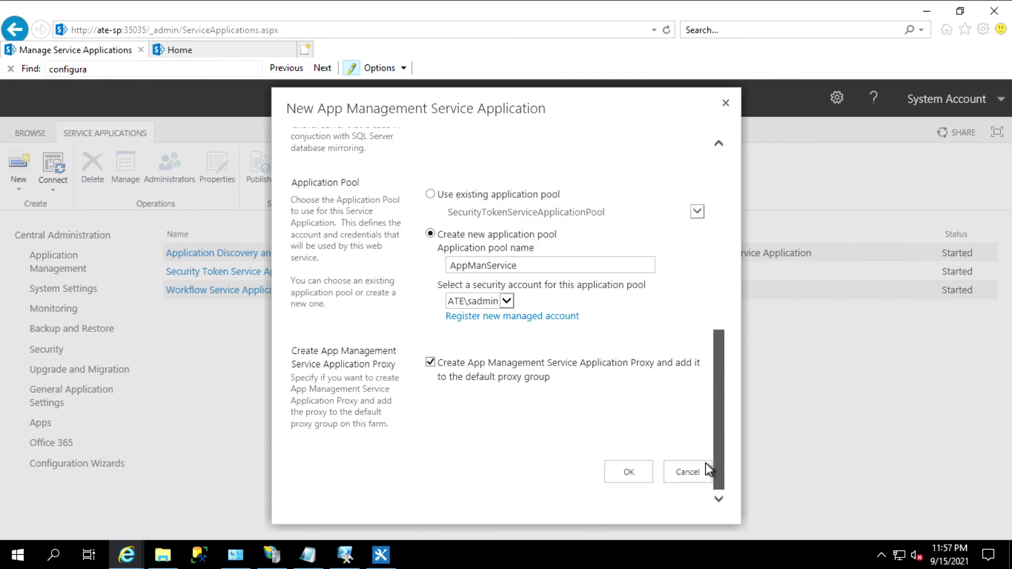
{"action": "left_click", "coordinate": [626, 472]}
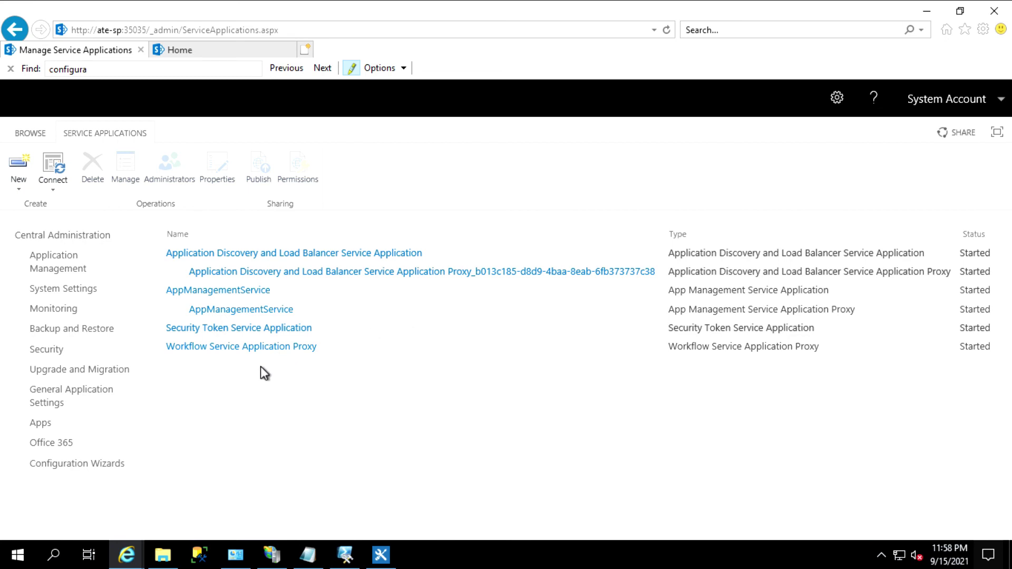
{"action": "left_click", "coordinate": [56, 267]}
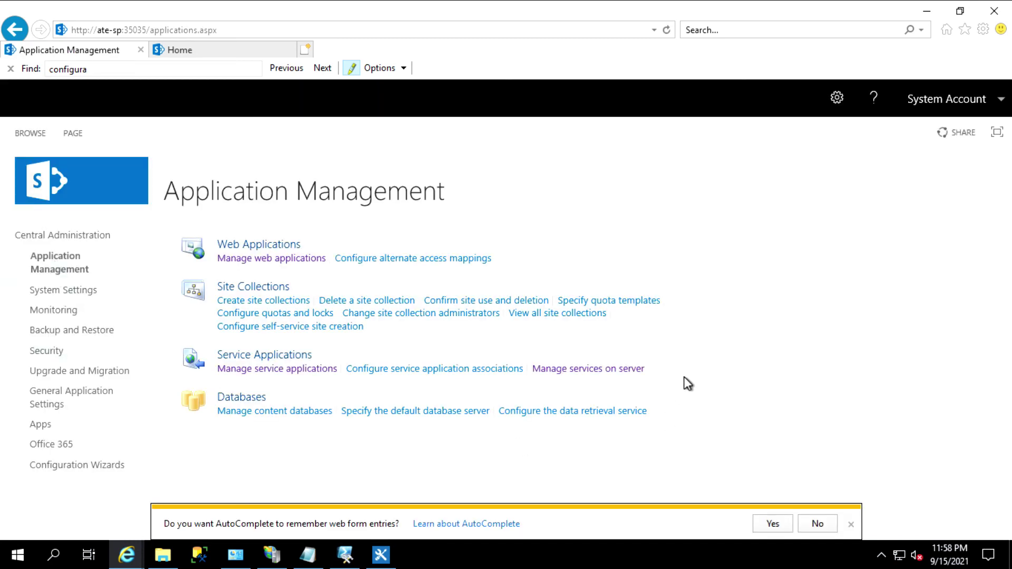
Confirm App Management Service shows Started on Services on Server, then minimize the browser
{"action": "left_click", "coordinate": [610, 370]}
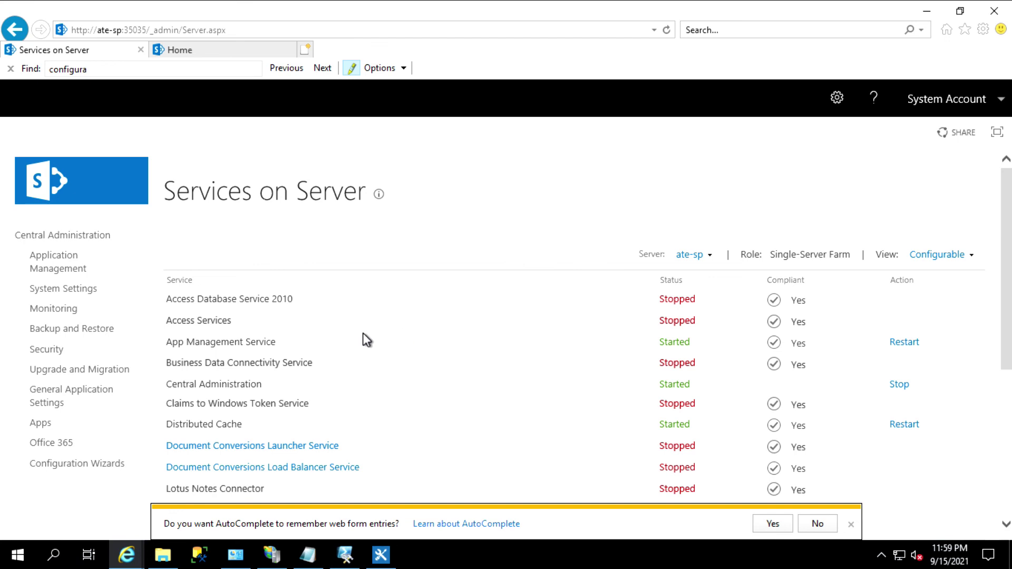
{"action": "left_click_drag", "start_coordinate": [216, 347], "coordinate": [923, 339]}
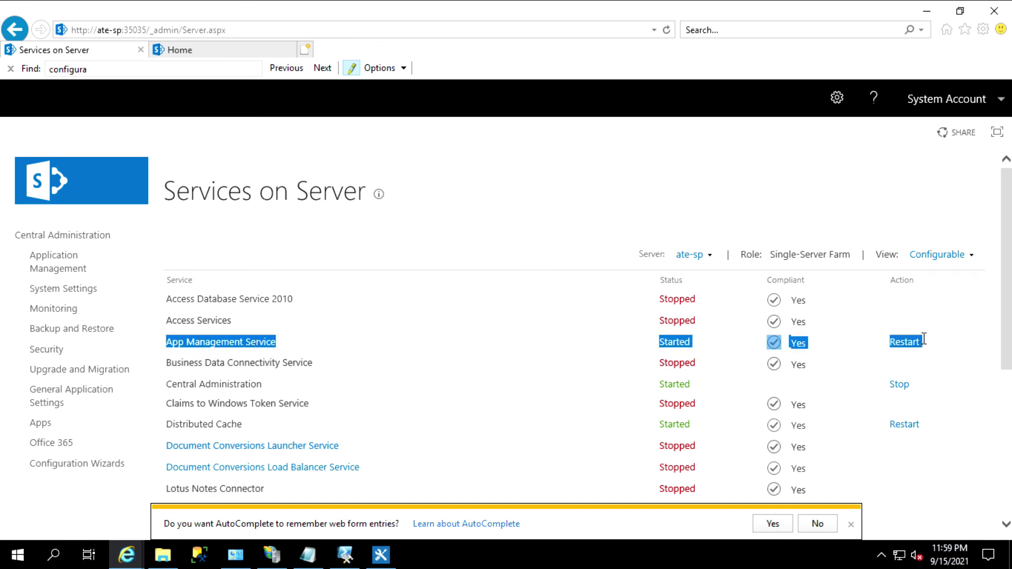
{"action": "left_click", "coordinate": [465, 354]}
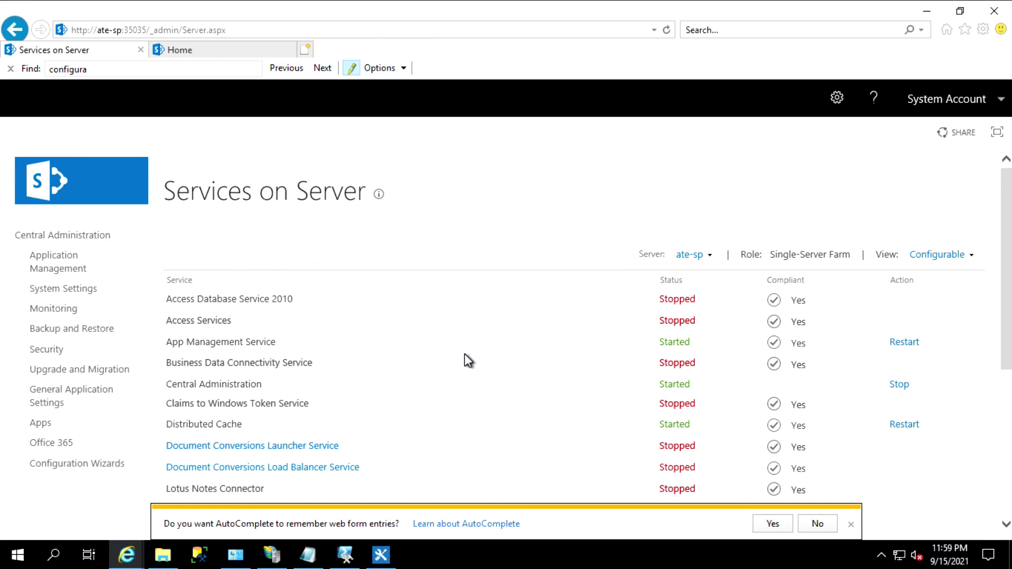
{"action": "left_click", "coordinate": [931, 11]}
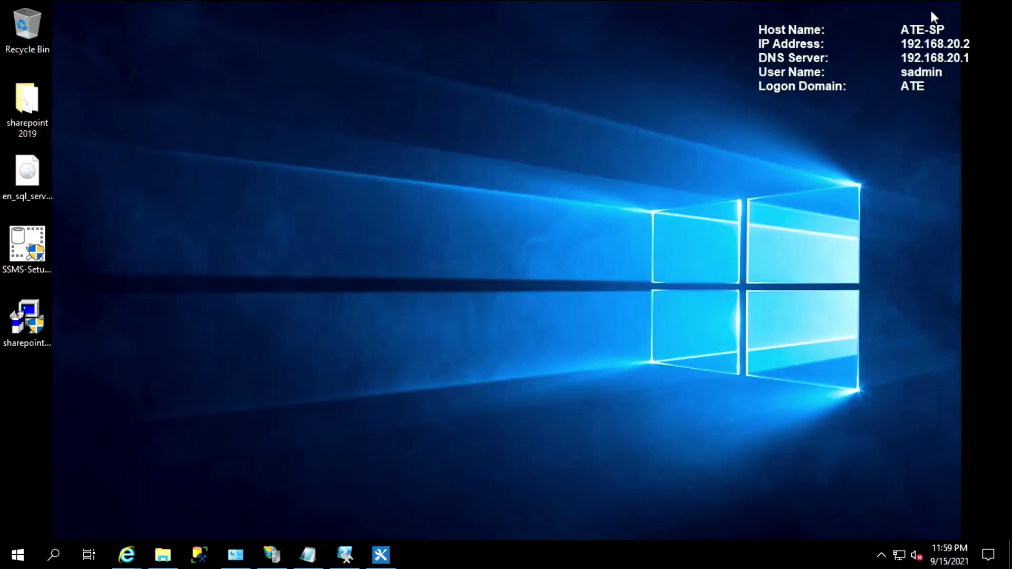
Reopen the webportaltest workflow in SharePoint Designer and publish it successfully
{"action": "left_click", "coordinate": [389, 563]}
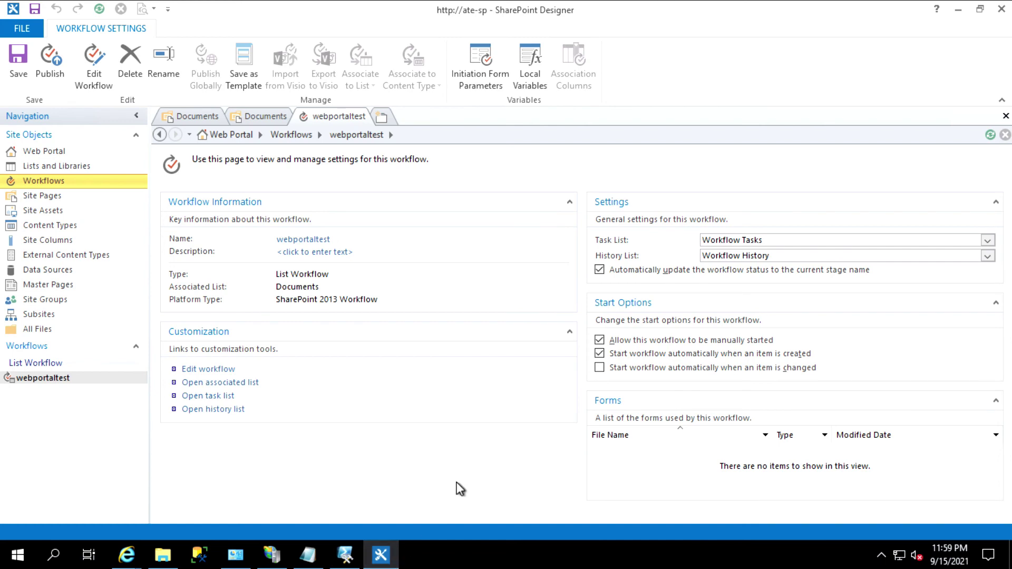
{"action": "left_click", "coordinate": [94, 82]}
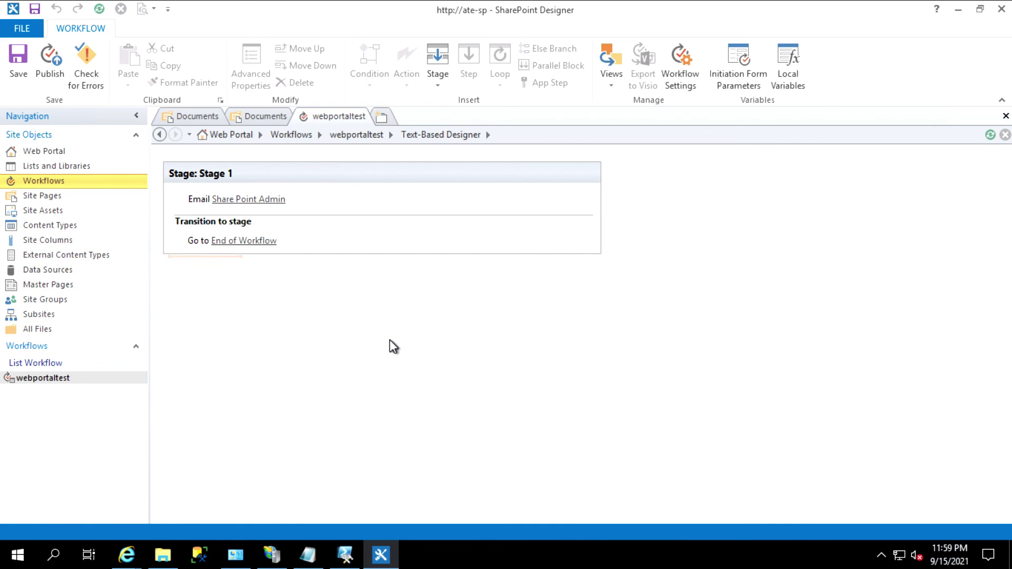
{"action": "left_click", "coordinate": [49, 64]}
Verify webportaltest in the Documents library's Workflows section, then switch back to the browser
{"action": "left_click", "coordinate": [66, 166]}
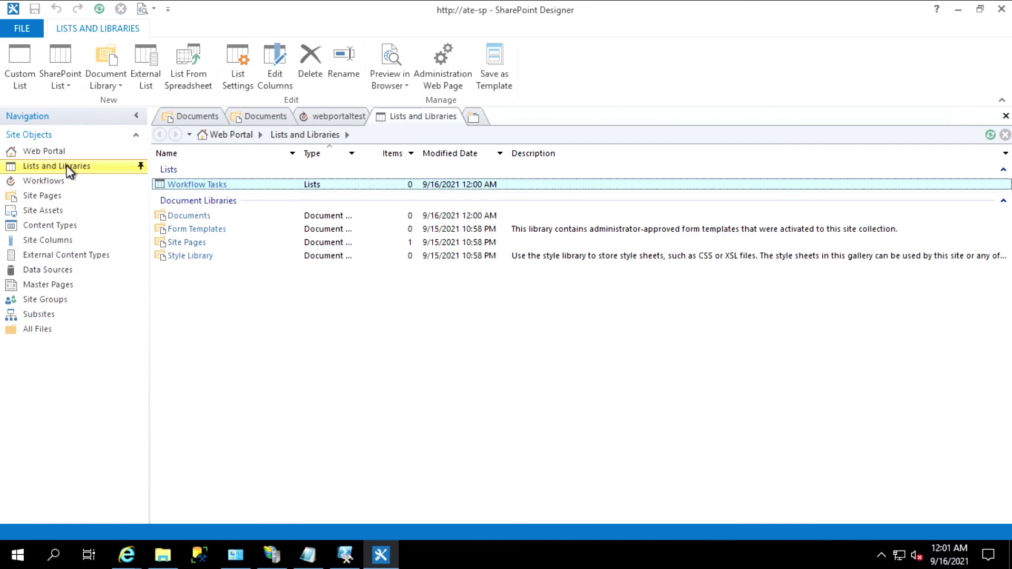
{"action": "left_click", "coordinate": [189, 215]}
{"action": "left_click_drag", "start_coordinate": [1008, 302], "coordinate": [1009, 386]}
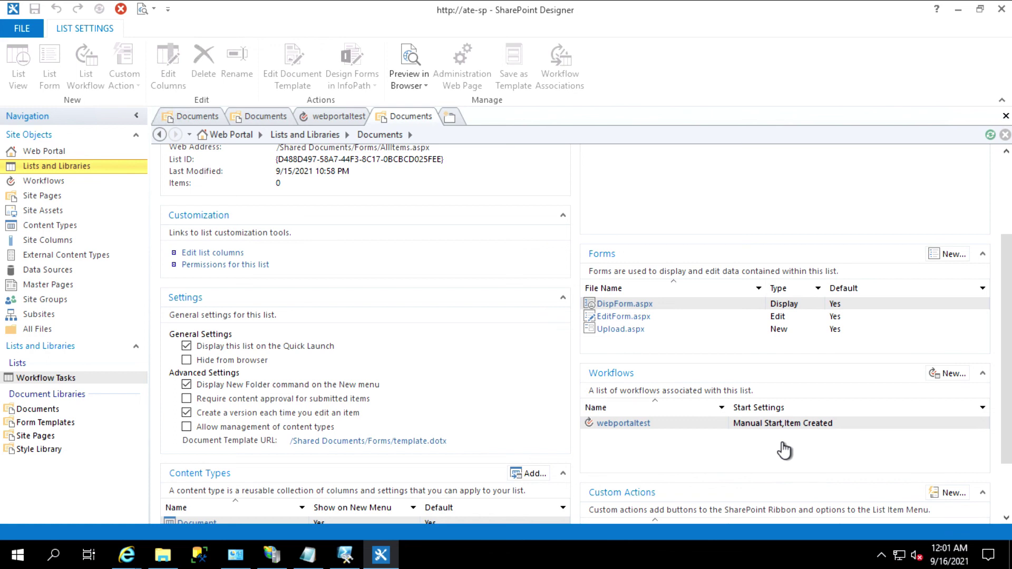
{"action": "left_click", "coordinate": [958, 10]}
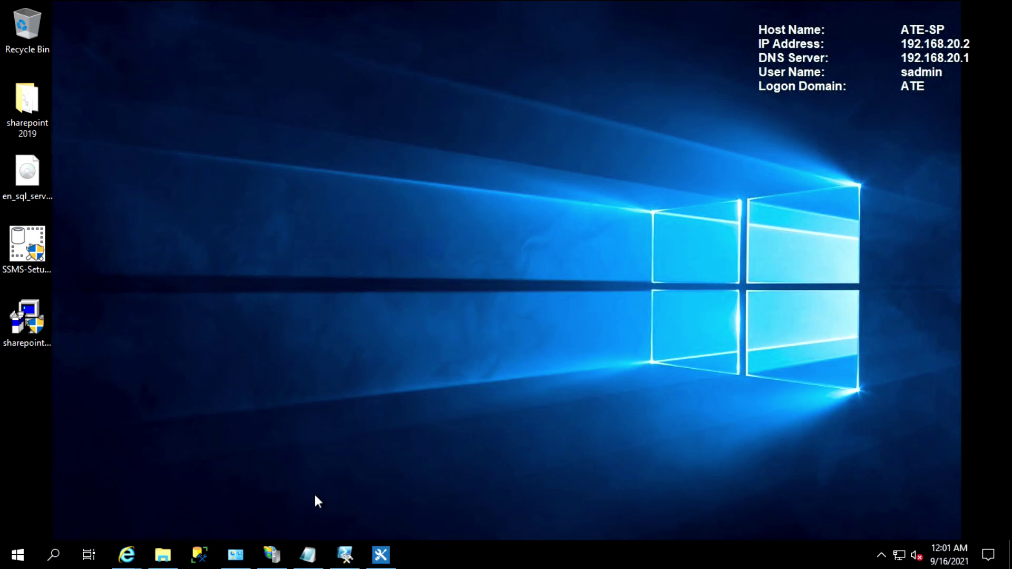
{"action": "left_click", "coordinate": [126, 554]}
Open the Documents library's Workflow Settings page from the Web Portal Home tab
{"action": "left_click", "coordinate": [204, 514]}
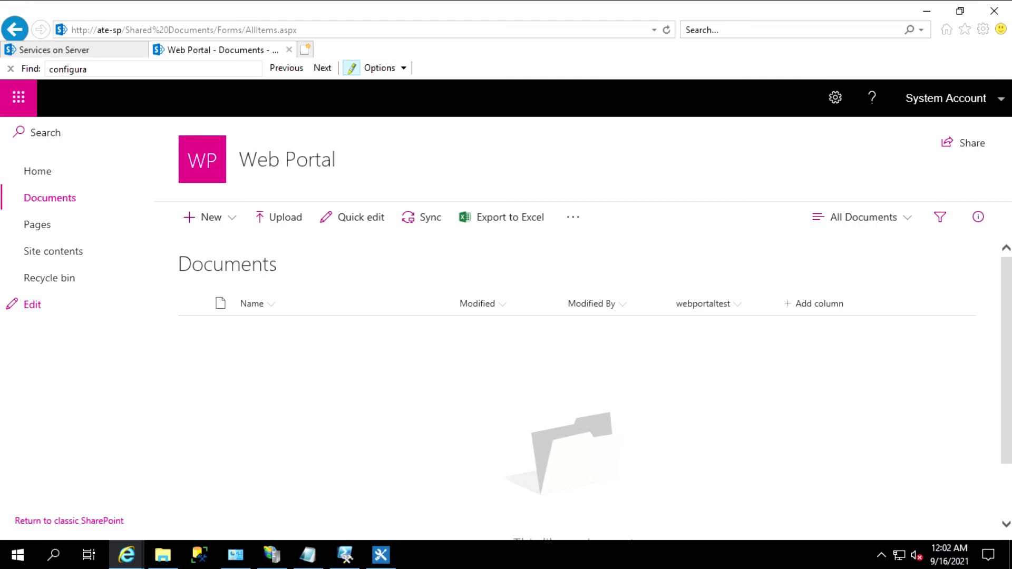
{"action": "left_click", "coordinate": [835, 98]}
{"action": "left_click", "coordinate": [780, 223]}
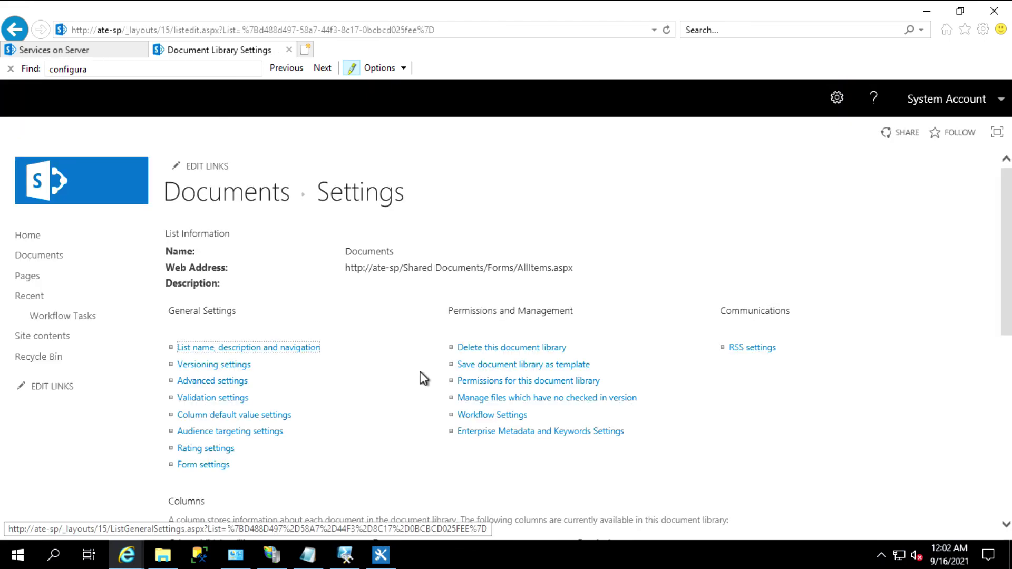
{"action": "left_click", "coordinate": [481, 414]}
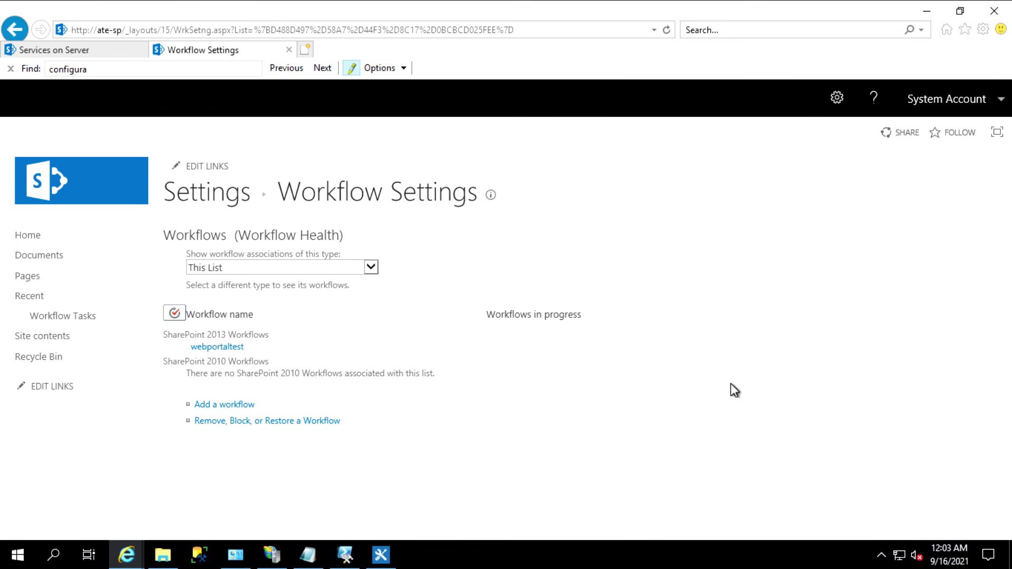
Verify webportaltest is listed as a SharePoint 2013 workflow with 0 in progress, then minimize Internet Explorer
{"action": "left_click_drag", "start_coordinate": [164, 343], "coordinate": [245, 355]}
{"action": "left_click", "coordinate": [258, 349]}
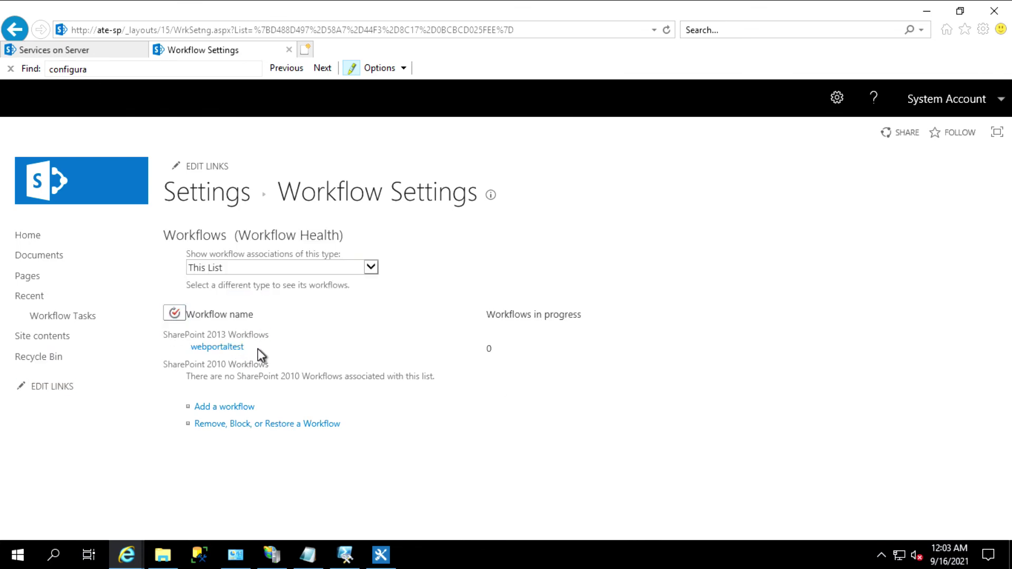
{"action": "left_click_drag", "start_coordinate": [249, 350], "coordinate": [212, 359]}
{"action": "left_click", "coordinate": [304, 356]}
{"action": "left_click", "coordinate": [924, 17]}
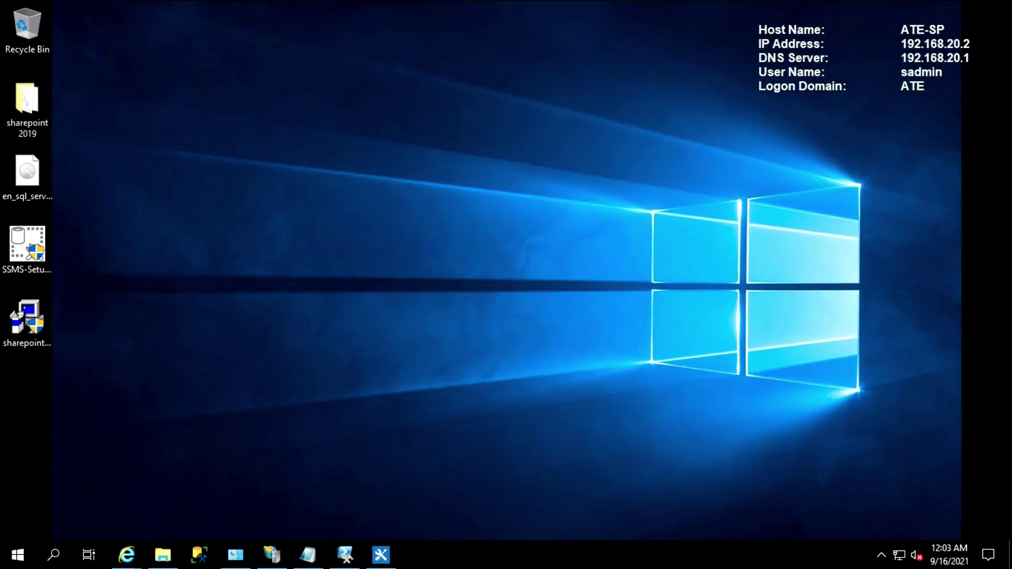